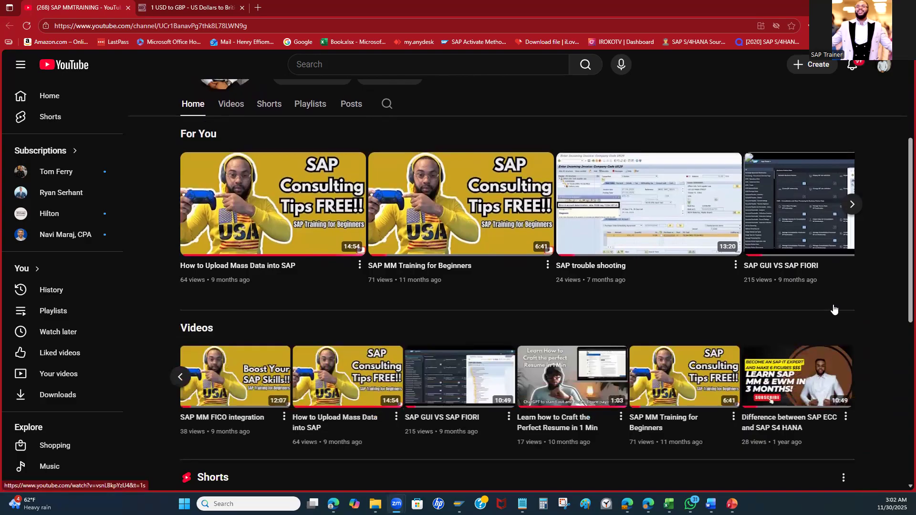
{"action": "scroll", "coordinate": [845, 306], "scroll_direction": "up", "scroll_amount": 2}
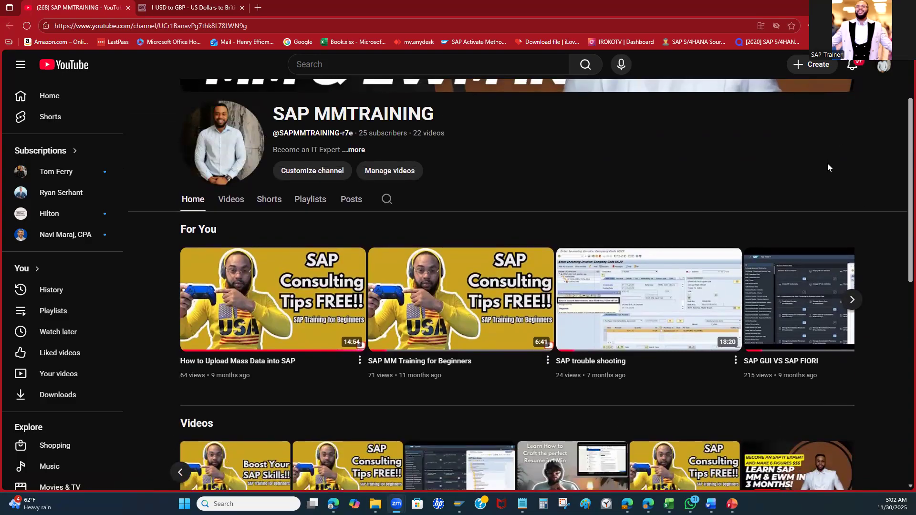
{"action": "scroll", "coordinate": [827, 163], "scroll_direction": "down", "scroll_amount": 3}
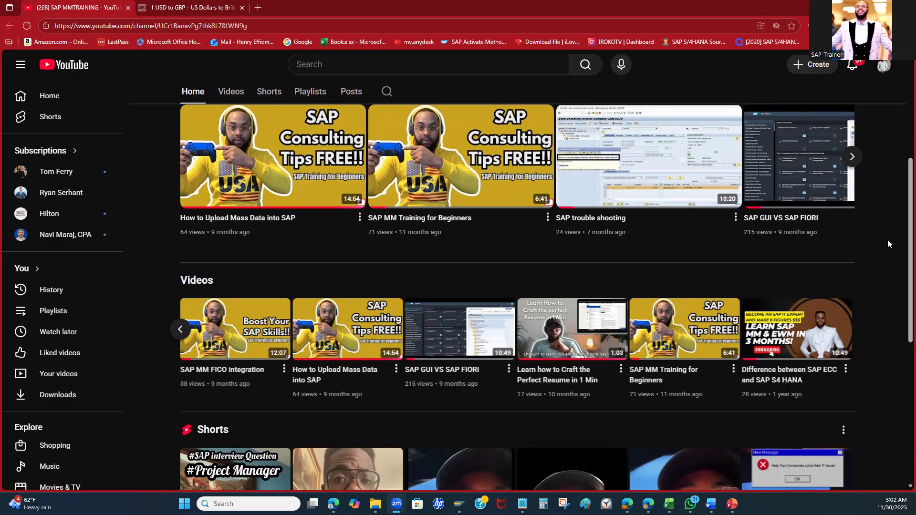
{"action": "scroll", "coordinate": [888, 241], "scroll_direction": "down", "scroll_amount": 1}
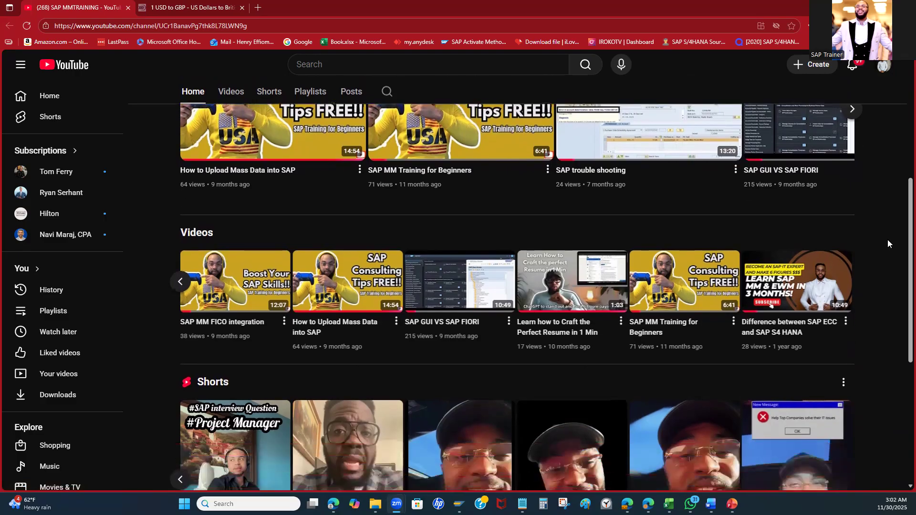
{"action": "scroll", "coordinate": [888, 241], "scroll_direction": "up", "scroll_amount": 2}
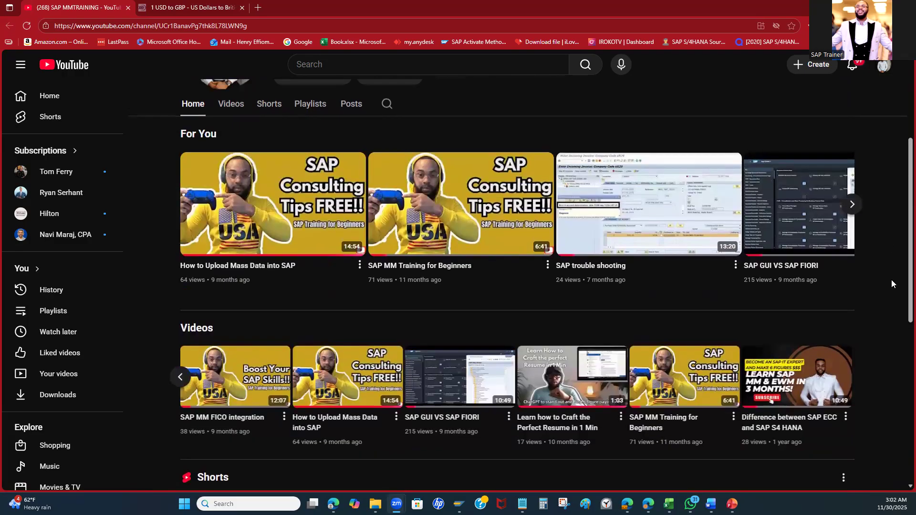
{"action": "scroll", "coordinate": [900, 272], "scroll_direction": "up", "scroll_amount": 4}
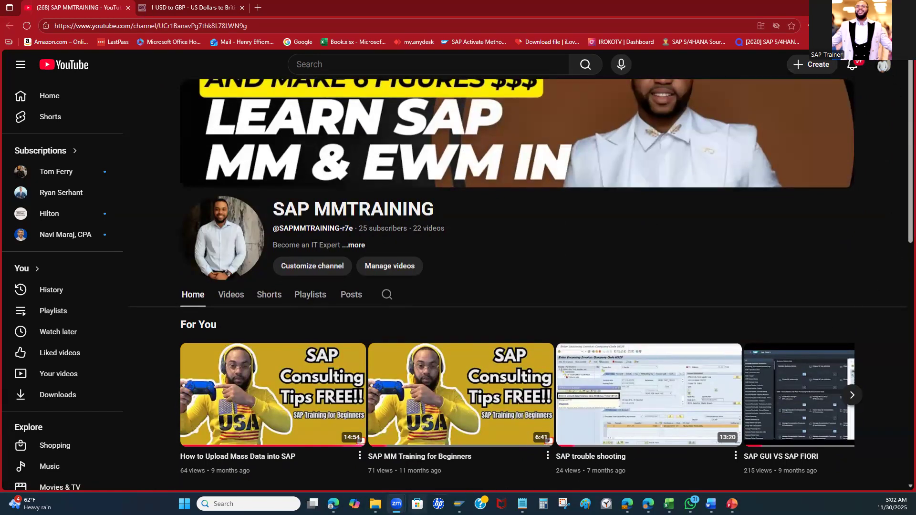
Step: Switch to the SAP Display IMG session and start transaction MM03 in a new GUI window
{"action": "mouse_move", "coordinate": [458, 504]}
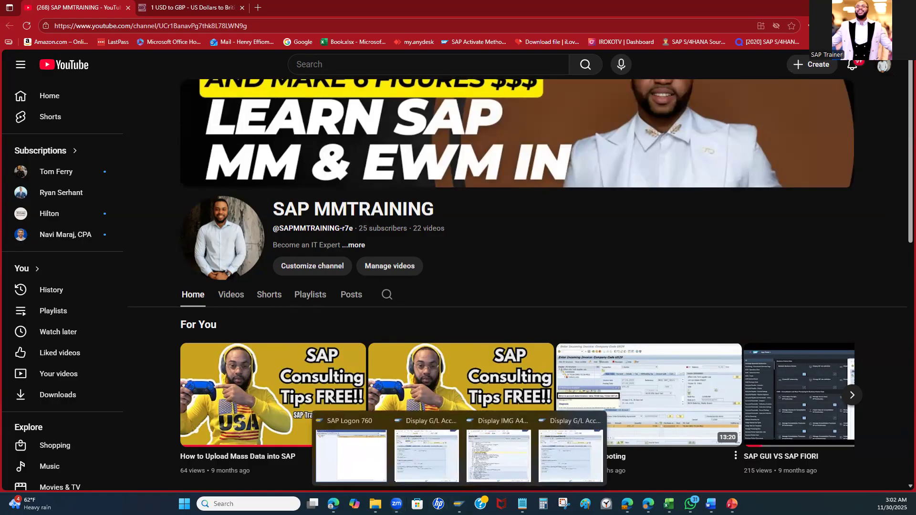
{"action": "left_click", "coordinate": [498, 453]}
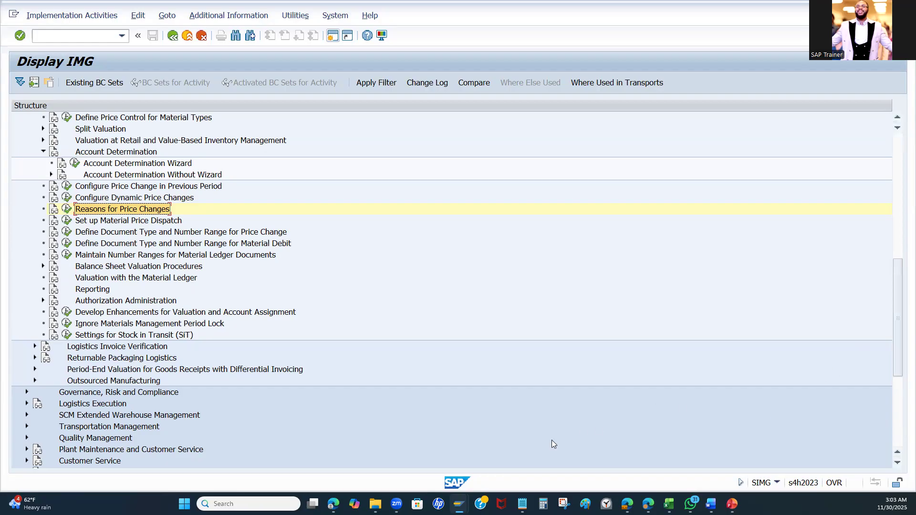
{"action": "left_click", "coordinate": [459, 504]}
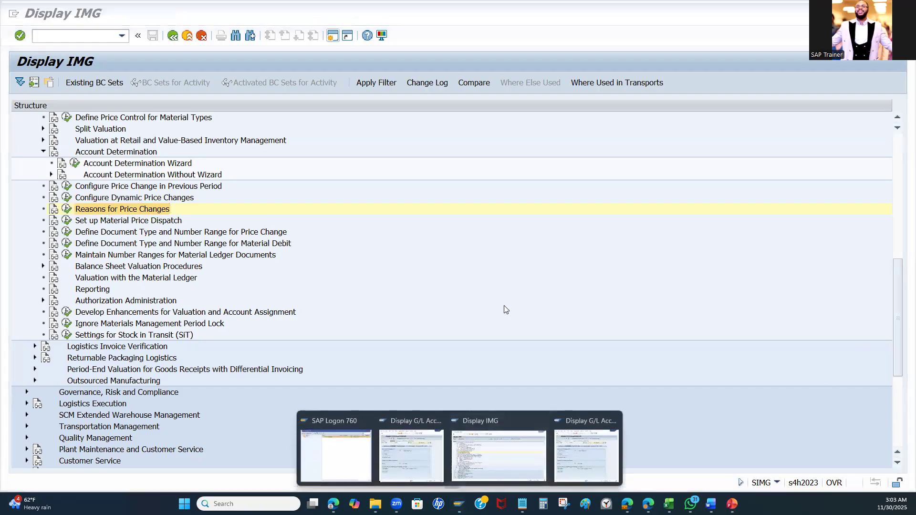
{"action": "left_click", "coordinate": [513, 326]}
{"action": "left_click", "coordinate": [333, 37]}
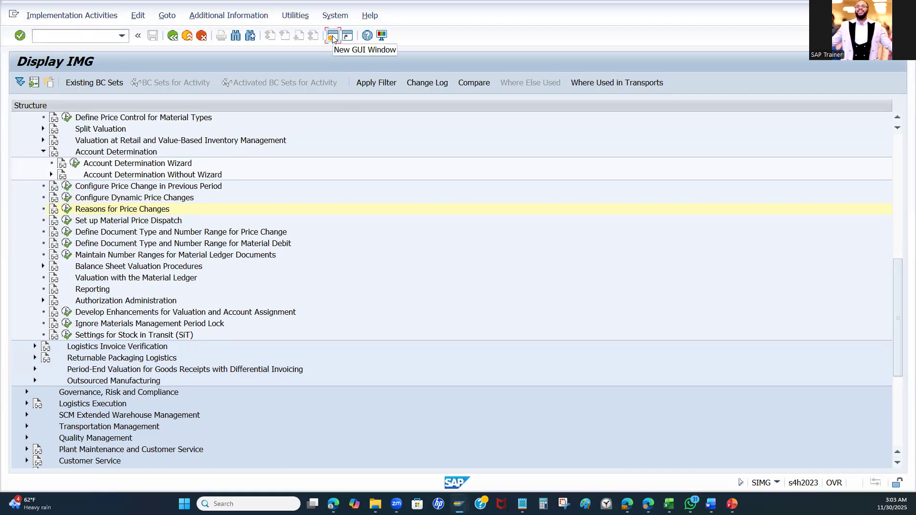
{"action": "type", "text": "mm03"}
{"action": "key", "text": "Return"}
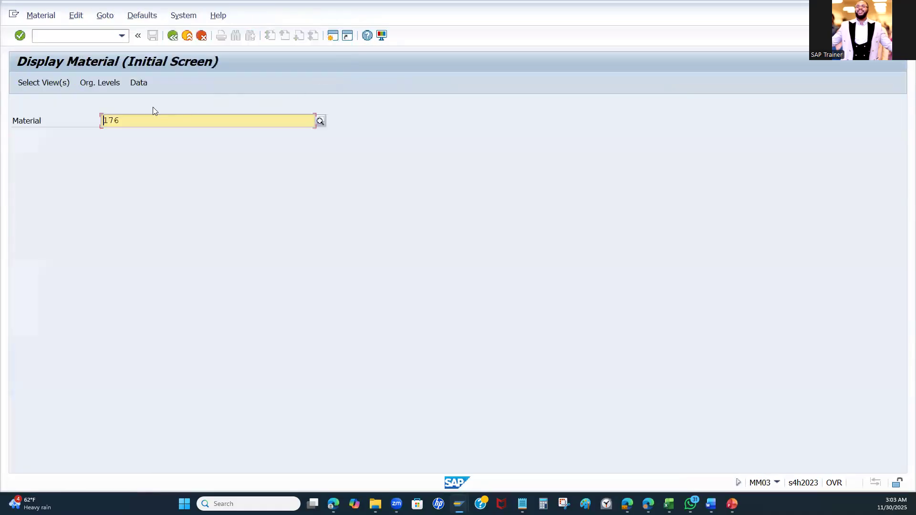
Step: Select the Basic Data 1 and 2, Purchasing, General Plant Data / Storage 1 and 2, and Accounting 1 views for material 176
{"action": "left_click_drag", "start_coordinate": [123, 120], "coordinate": [103, 115]}
{"action": "left_click", "coordinate": [55, 82]}
{"action": "left_click_drag", "start_coordinate": [279, 136], "coordinate": [451, 54]}
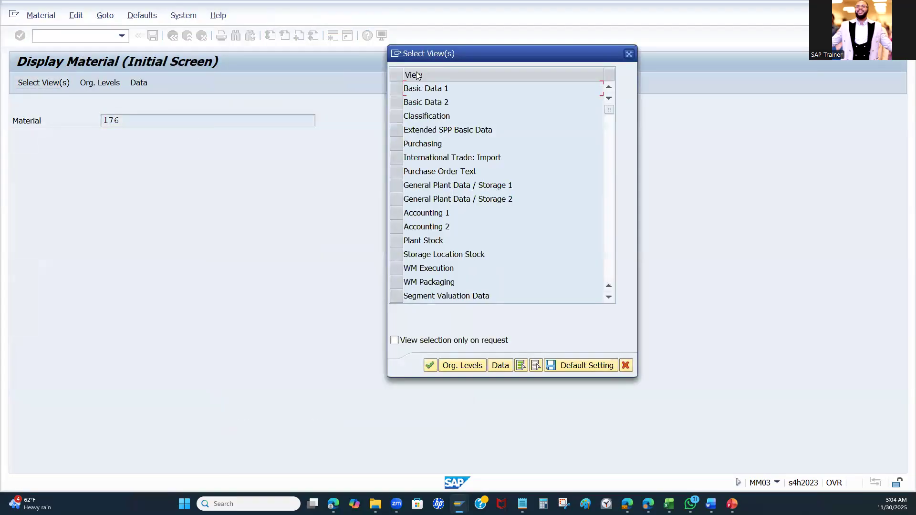
{"action": "left_click_drag", "start_coordinate": [396, 89], "coordinate": [396, 104]}
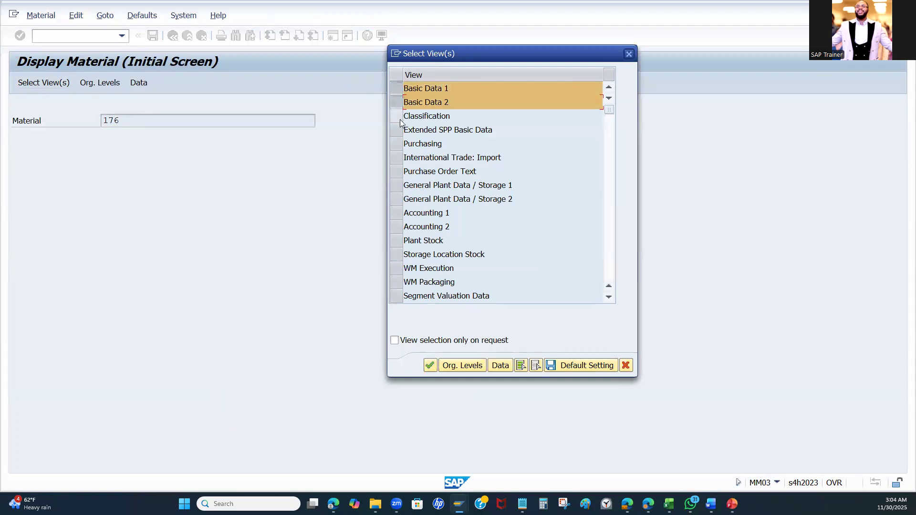
{"action": "left_click", "coordinate": [397, 144]}
{"action": "left_click", "coordinate": [397, 185]}
{"action": "left_click", "coordinate": [396, 199]}
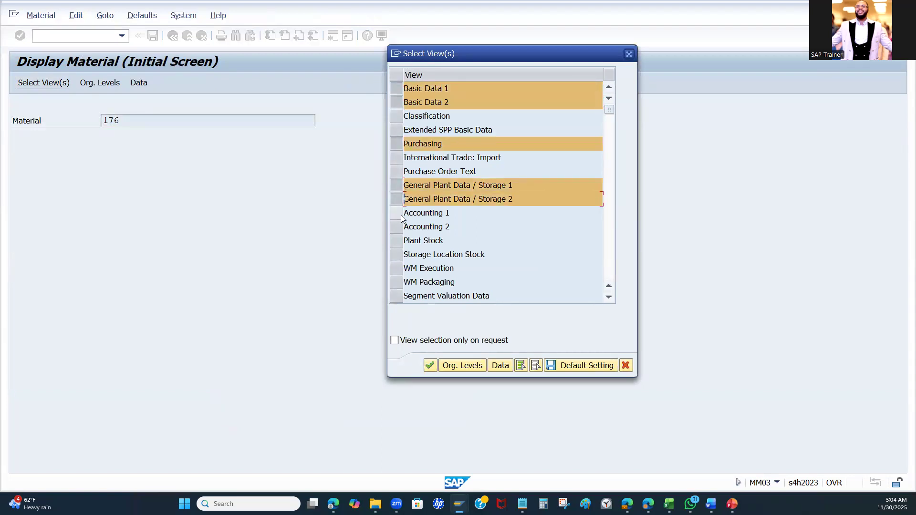
{"action": "left_click", "coordinate": [396, 212]}
Step: Set the organizational levels for plant US29 to storage location ST01 and valuation type US, and display the material
{"action": "left_click", "coordinate": [463, 365]}
{"action": "left_click", "coordinate": [262, 157]}
{"action": "left_click", "coordinate": [268, 167]}
{"action": "left_click", "coordinate": [268, 168]}
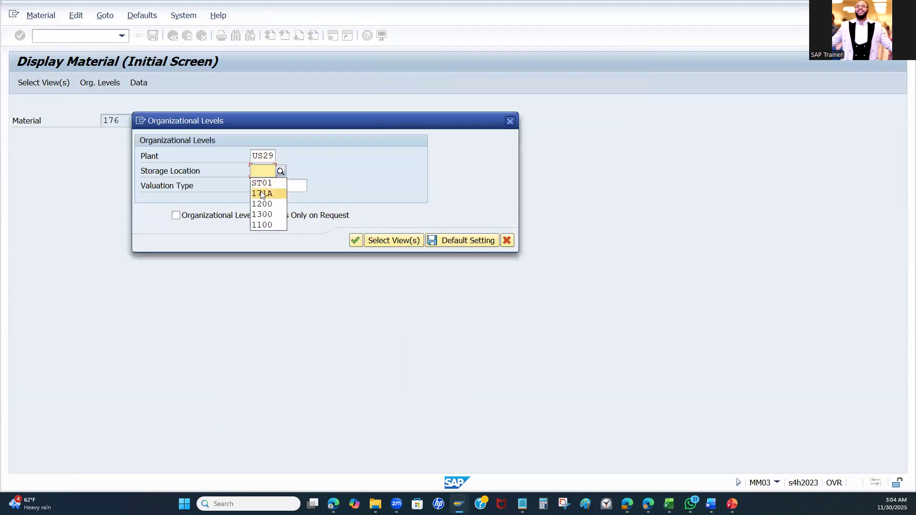
{"action": "left_click", "coordinate": [264, 182]}
{"action": "left_click", "coordinate": [288, 187]}
{"action": "left_click", "coordinate": [311, 186]}
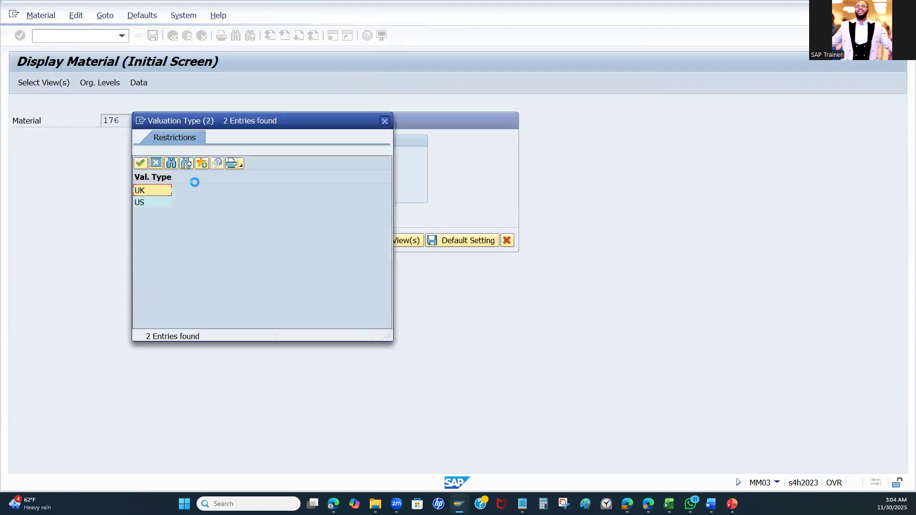
{"action": "double_click", "coordinate": [141, 202]}
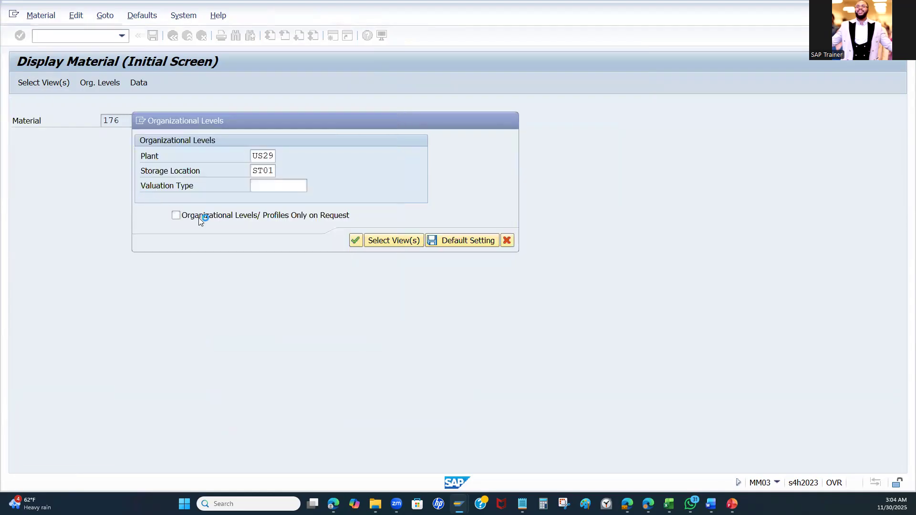
{"action": "left_click", "coordinate": [356, 240]}
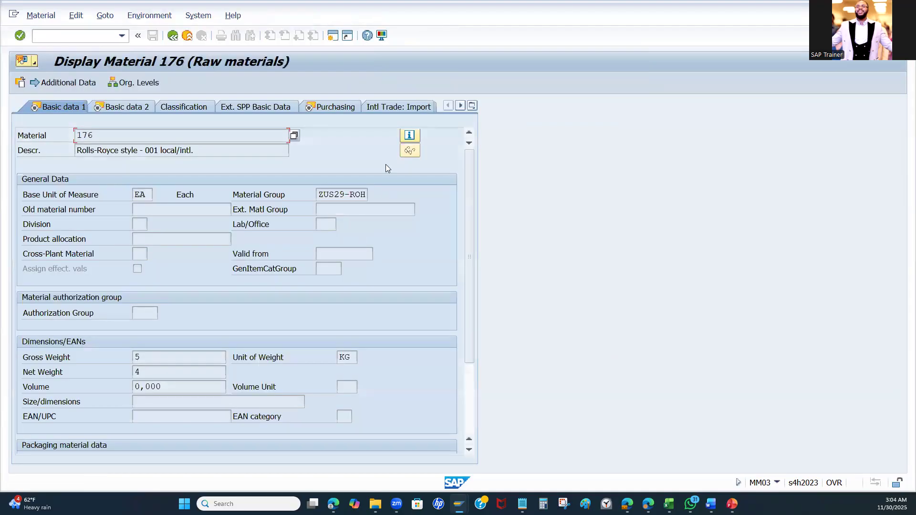
Step: Show the Accounting 1 view of material 176
{"action": "left_click", "coordinate": [460, 105]}
{"action": "left_click", "coordinate": [460, 106]}
{"action": "left_click", "coordinate": [460, 106]}
{"action": "left_click", "coordinate": [460, 105]}
{"action": "left_click", "coordinate": [232, 108]}
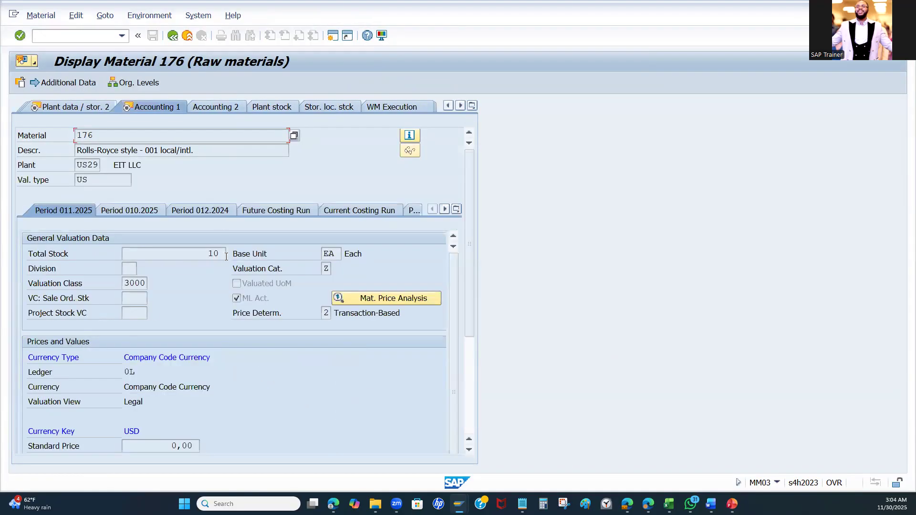
Step: Examine the periodic unit price and previous price in the Prices and Values section of the Accounting 1 view
{"action": "scroll", "coordinate": [226, 258], "scroll_direction": "down", "scroll_amount": 5}
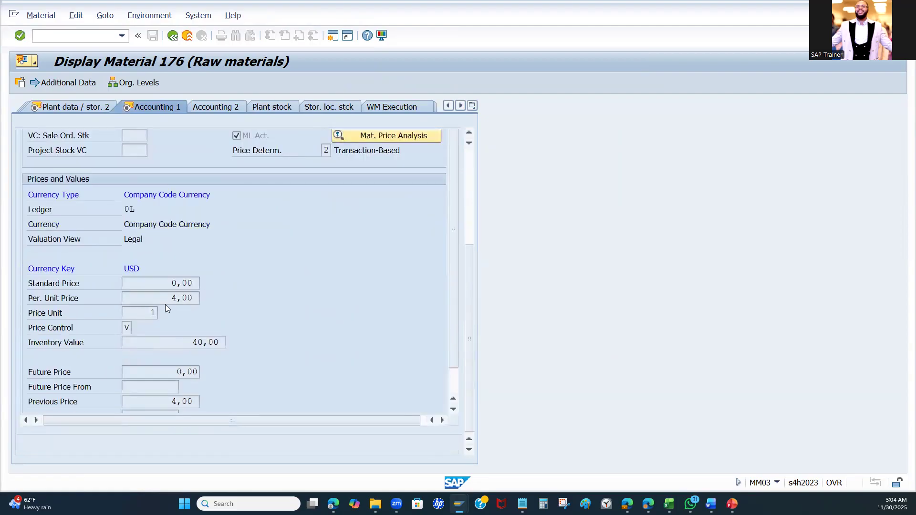
{"action": "left_click_drag", "start_coordinate": [172, 302], "coordinate": [192, 303]}
{"action": "scroll", "coordinate": [462, 208], "scroll_direction": "up", "scroll_amount": 1}
{"action": "scroll", "coordinate": [462, 208], "scroll_direction": "up", "scroll_amount": 5}
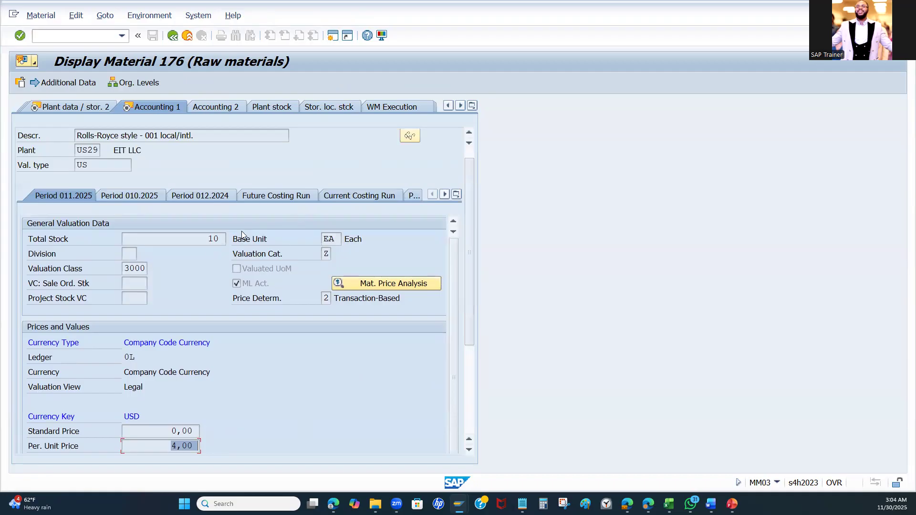
{"action": "scroll", "coordinate": [214, 250], "scroll_direction": "down", "scroll_amount": 8}
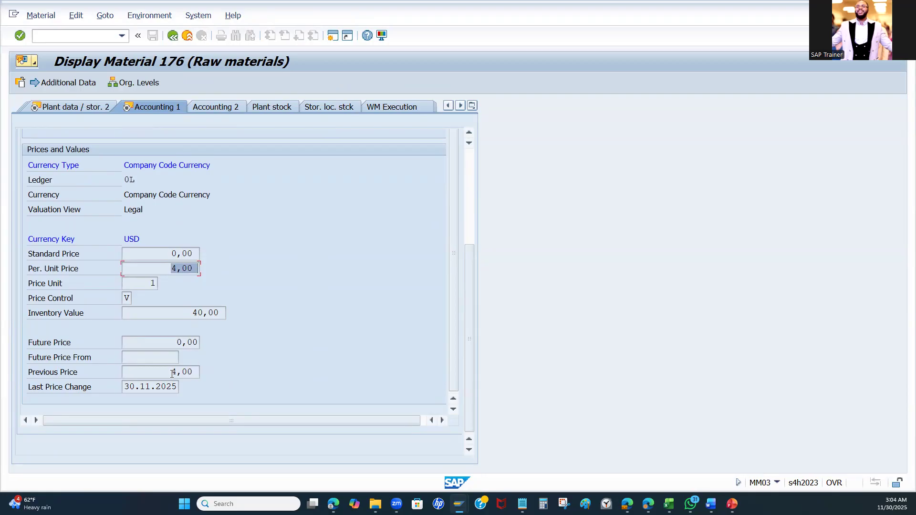
{"action": "scroll", "coordinate": [313, 280], "scroll_direction": "up", "scroll_amount": 1}
{"action": "scroll", "coordinate": [286, 308], "scroll_direction": "down", "scroll_amount": 1}
{"action": "left_click", "coordinate": [168, 272]}
Step: Compare the material's total stock, periodic unit price and inventory value in the Accounting 1 view
{"action": "scroll", "coordinate": [196, 272], "scroll_direction": "up", "scroll_amount": 4}
{"action": "left_click_drag", "start_coordinate": [196, 255], "coordinate": [228, 255]}
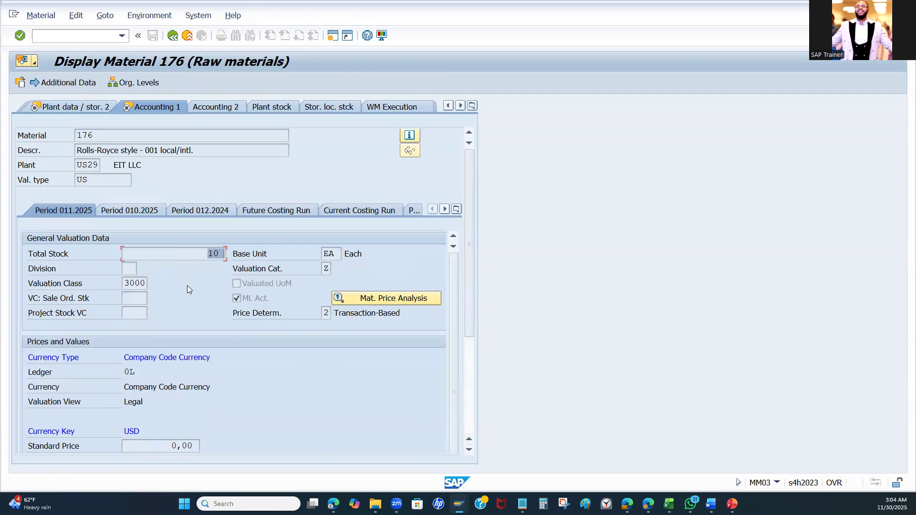
{"action": "scroll", "coordinate": [188, 285], "scroll_direction": "down", "scroll_amount": 4}
{"action": "left_click_drag", "start_coordinate": [170, 272], "coordinate": [200, 270]}
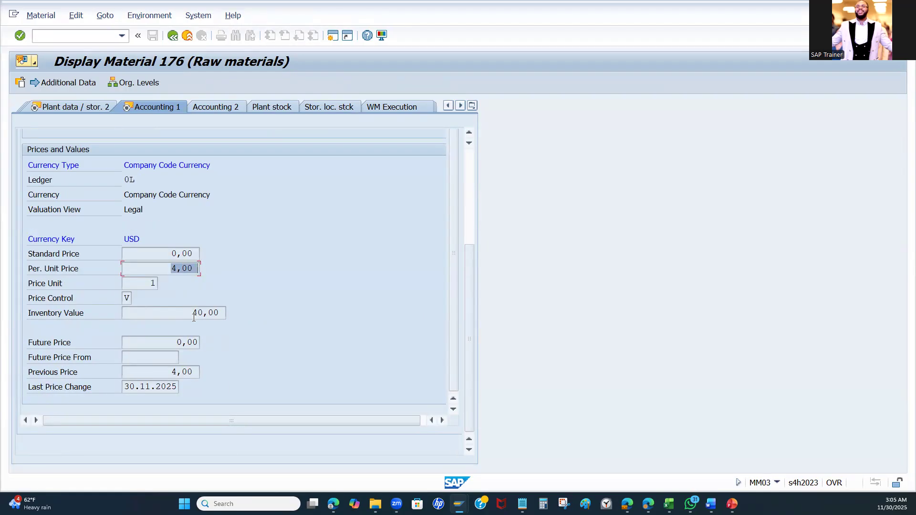
{"action": "left_click_drag", "start_coordinate": [192, 314], "coordinate": [232, 316]}
{"action": "scroll", "coordinate": [334, 277], "scroll_direction": "up", "scroll_amount": 4}
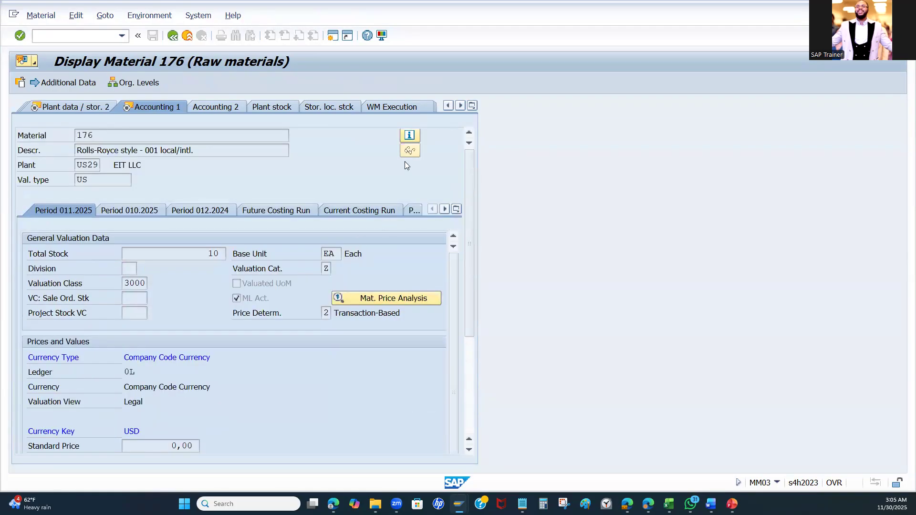
{"action": "scroll", "coordinate": [285, 285], "scroll_direction": "down", "scroll_amount": 4}
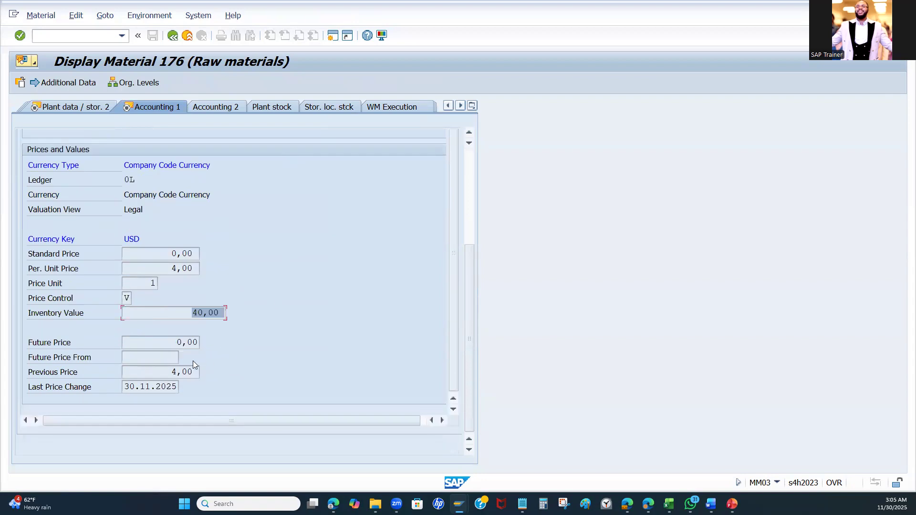
Step: View the possible Price Control values, highlight V for moving average price/periodic unit price, and close the list
{"action": "left_click", "coordinate": [127, 298]}
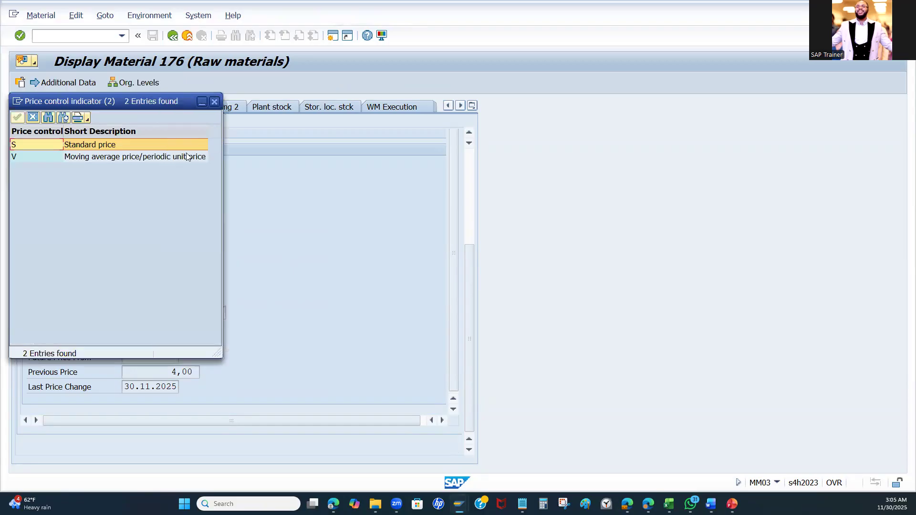
{"action": "left_click", "coordinate": [193, 157]}
{"action": "left_click_drag", "start_coordinate": [139, 98], "coordinate": [358, 132]}
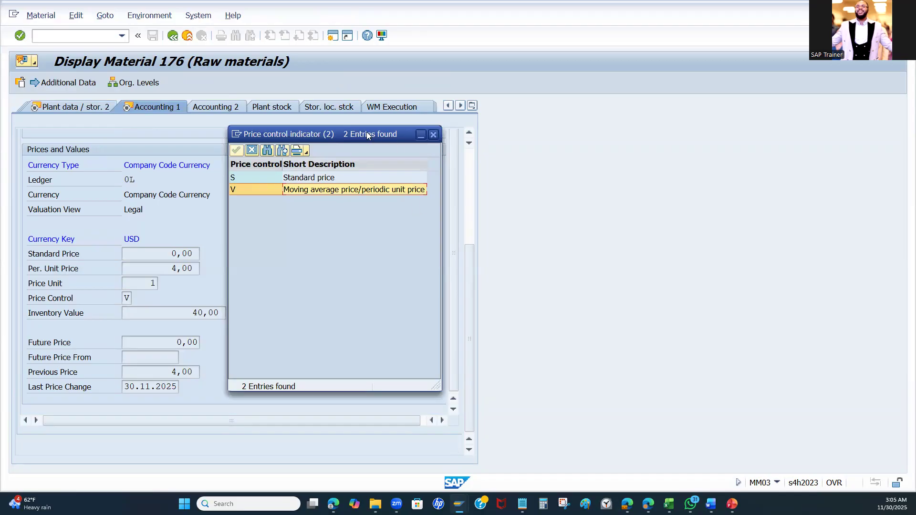
{"action": "left_click_drag", "start_coordinate": [366, 132], "coordinate": [363, 163]}
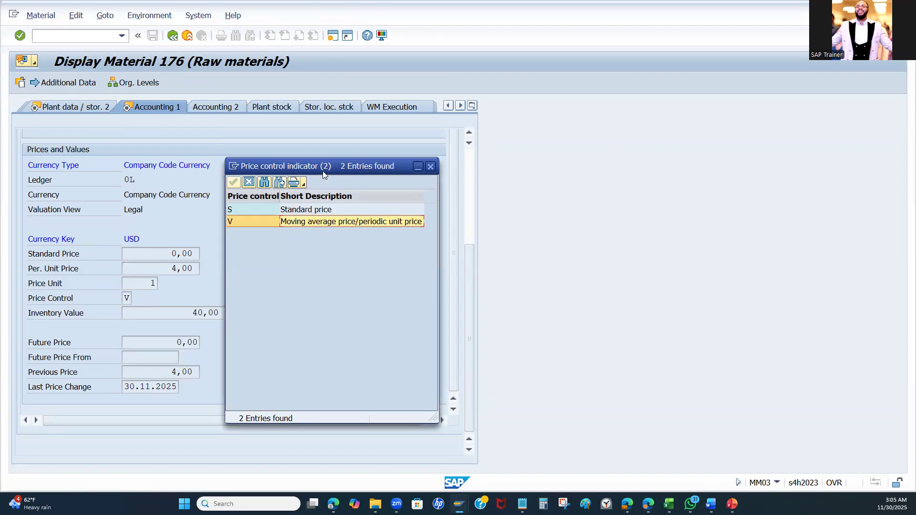
{"action": "left_click_drag", "start_coordinate": [350, 168], "coordinate": [352, 171]}
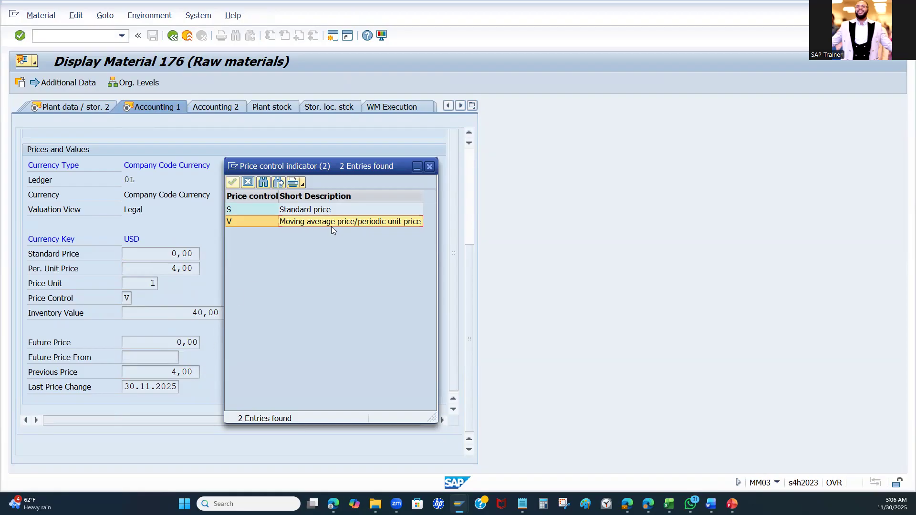
{"action": "left_click_drag", "start_coordinate": [355, 167], "coordinate": [367, 167]}
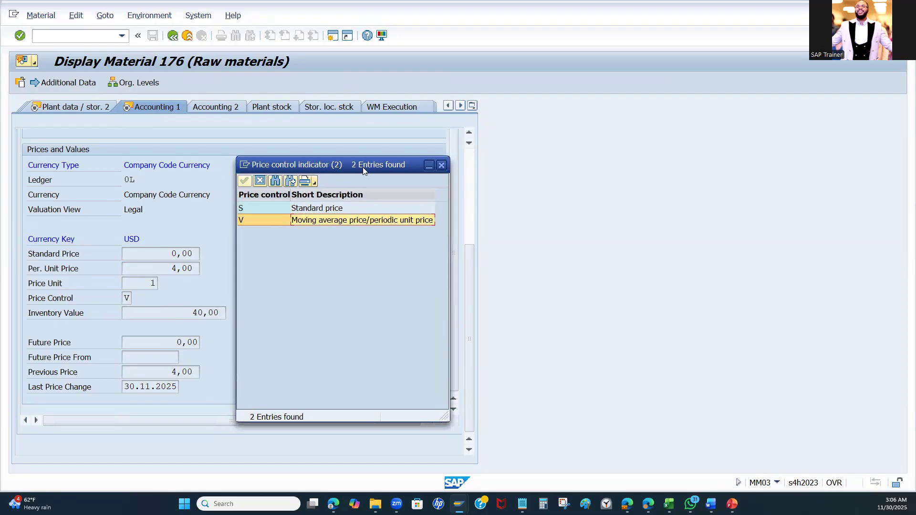
{"action": "left_click", "coordinate": [442, 164]}
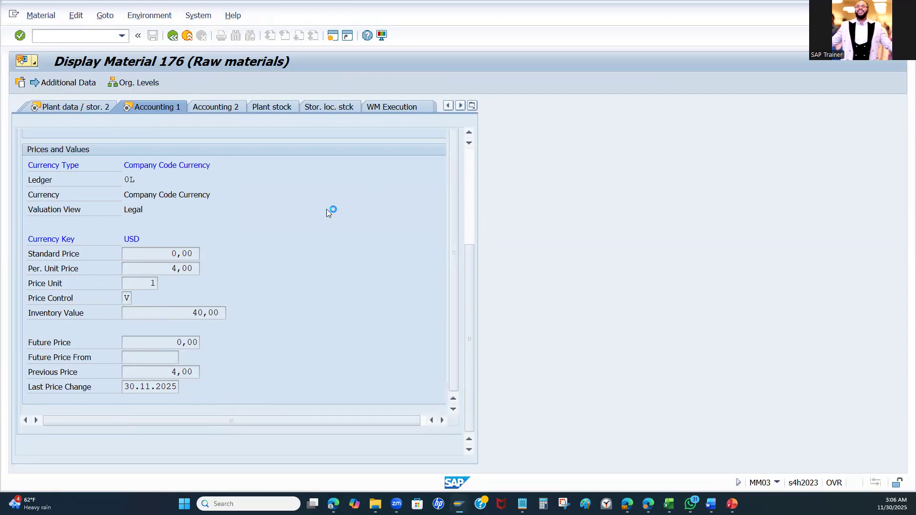
Step: Recheck the material's periodic unit price and the general valuation data for the current period
{"action": "scroll", "coordinate": [370, 286], "scroll_direction": "up", "scroll_amount": 5}
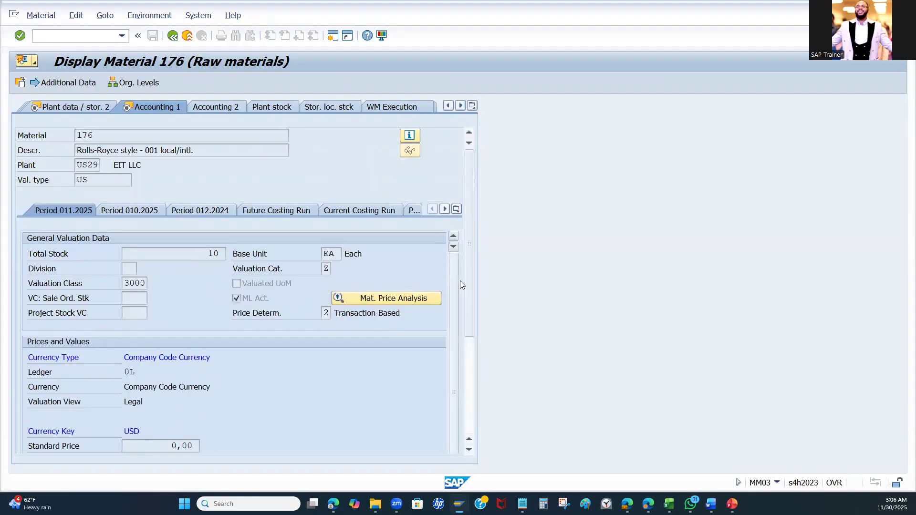
{"action": "scroll", "coordinate": [399, 326], "scroll_direction": "down", "scroll_amount": 3}
{"action": "scroll", "coordinate": [399, 326], "scroll_direction": "down", "scroll_amount": 2}
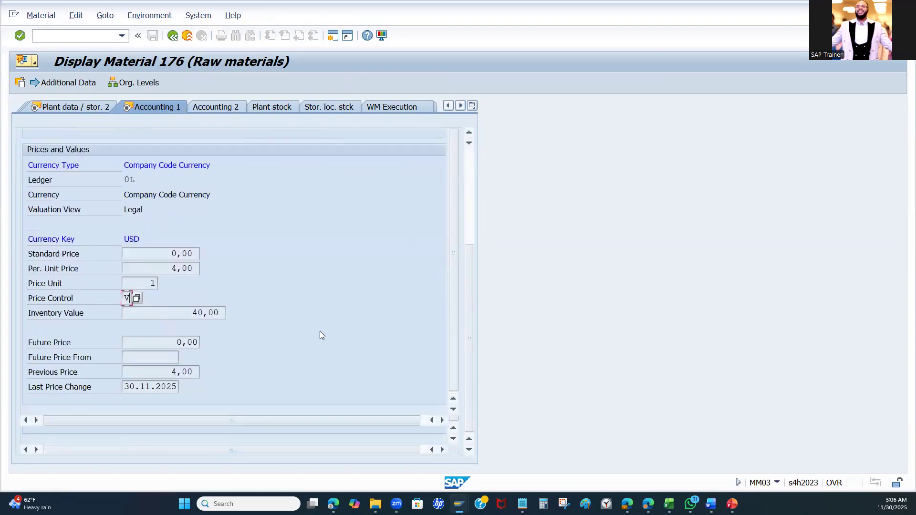
{"action": "left_click", "coordinate": [181, 269]}
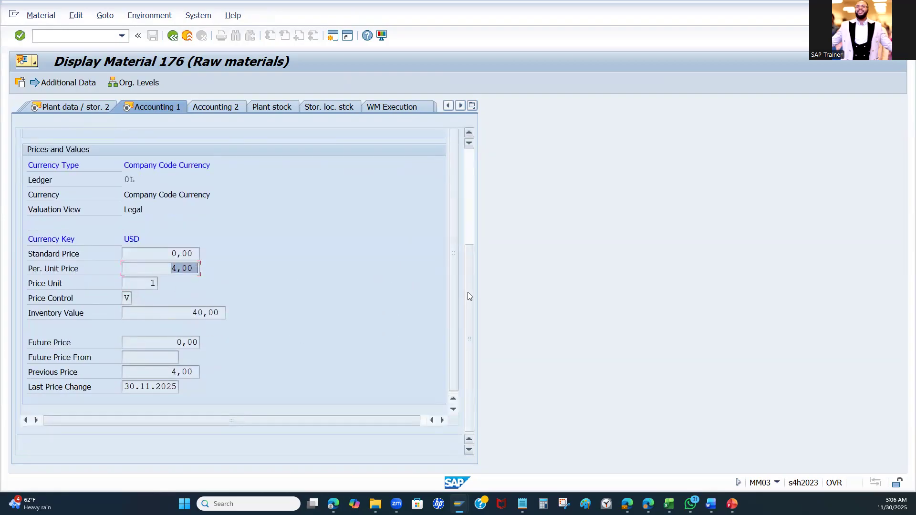
{"action": "scroll", "coordinate": [292, 285], "scroll_direction": "up", "scroll_amount": 5}
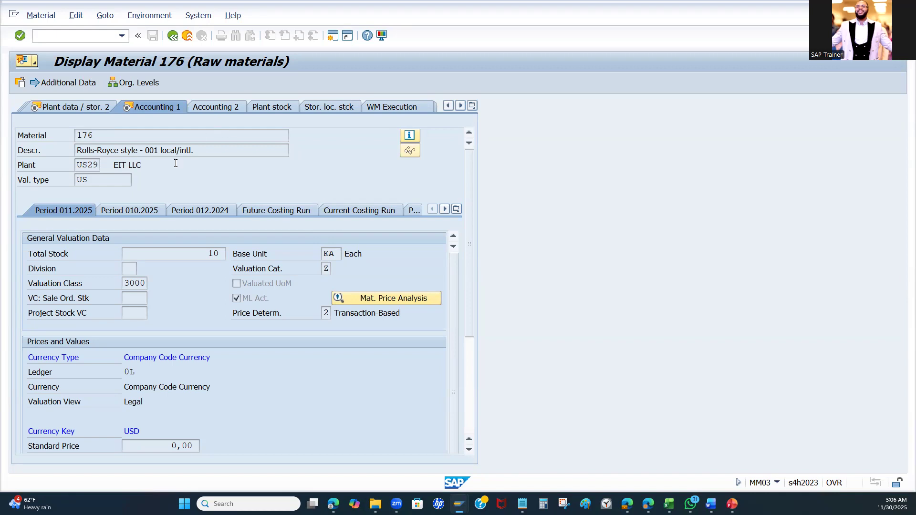
Step: Copy material number 176 and start the price change transaction MR21 in a new session
{"action": "double_click", "coordinate": [85, 136]}
{"action": "key", "text": "ctrl+c"}
{"action": "left_click", "coordinate": [329, 39]}
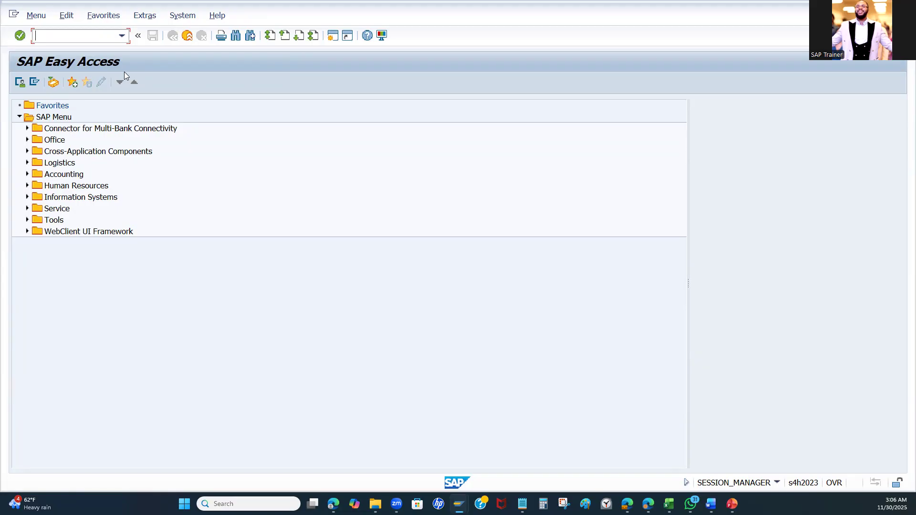
{"action": "type", "text": "MR21"}
{"action": "key", "text": "Return"}
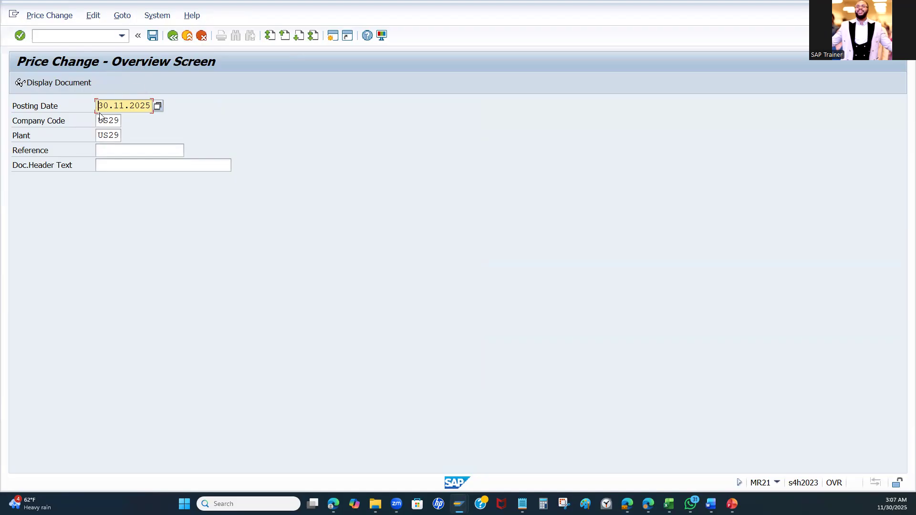
Step: Review the posting date, company code and plant, and enter INV UPDATE PC01 as the price change reference
{"action": "left_click_drag", "start_coordinate": [100, 106], "coordinate": [173, 104]}
{"action": "left_click_drag", "start_coordinate": [103, 121], "coordinate": [119, 136]}
{"action": "left_click", "coordinate": [113, 149]}
{"action": "left_click", "coordinate": [113, 149]}
{"action": "left_click", "coordinate": [112, 163]}
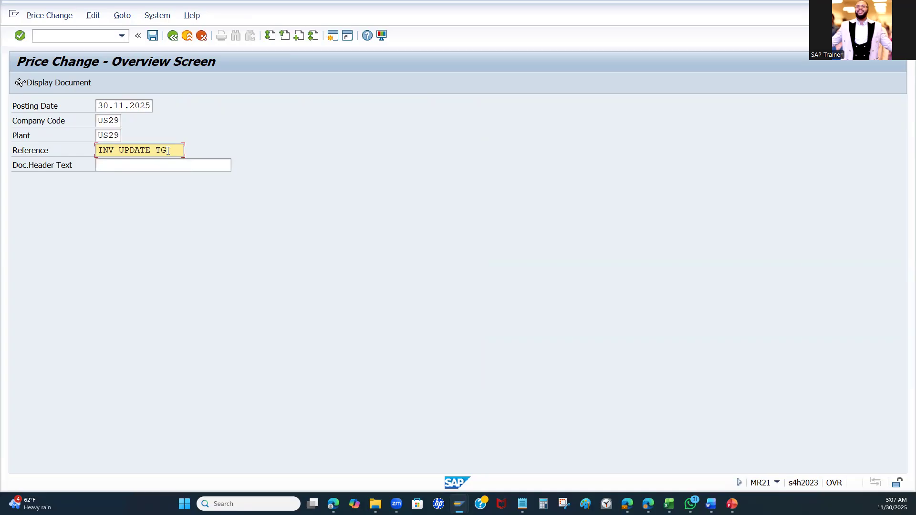
{"action": "key", "text": "BackSpace"}
{"action": "key", "text": "BackSpace"}
{"action": "type", "text": "PO"}
{"action": "type", "text": "01"}
Step: Enter the document header text "176 PC from $4 to $5" and proceed to the price entry table
{"action": "left_click", "coordinate": [153, 165]}
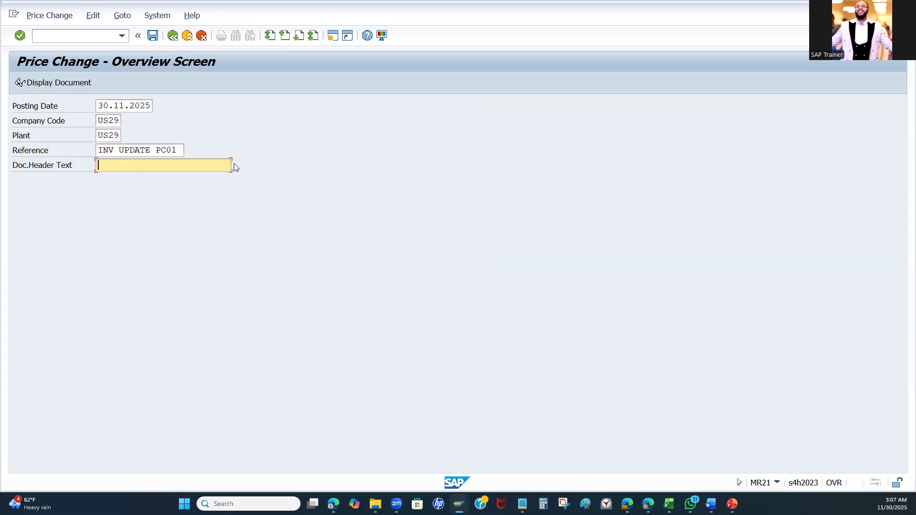
{"action": "type", "text": "176"}
{"action": "double_click", "coordinate": [118, 166]}
{"action": "left_click", "coordinate": [125, 163]}
{"action": "type", "text": "PC from $4 to $5"}
{"action": "left_click", "coordinate": [20, 36]}
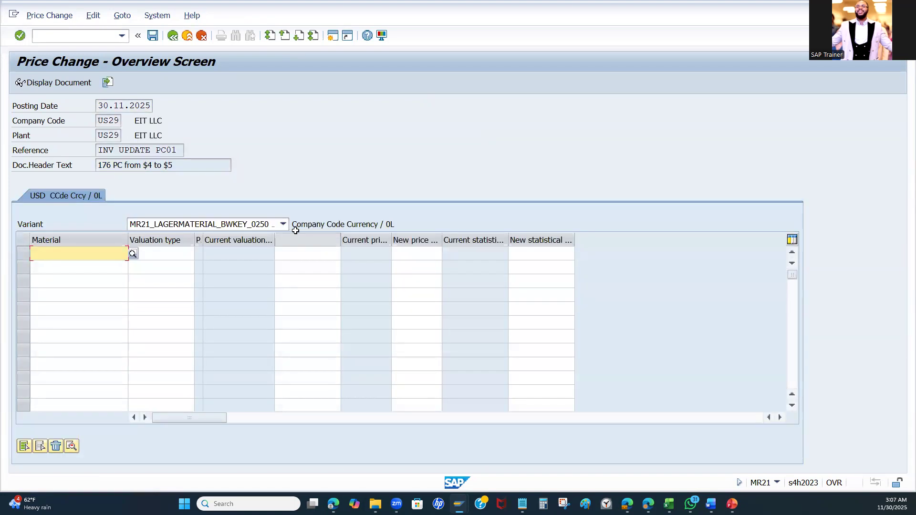
Step: Enter material 176 with valuation type US in the first row and load its current valuation
{"action": "type", "text": "176"}
{"action": "left_click", "coordinate": [169, 256]}
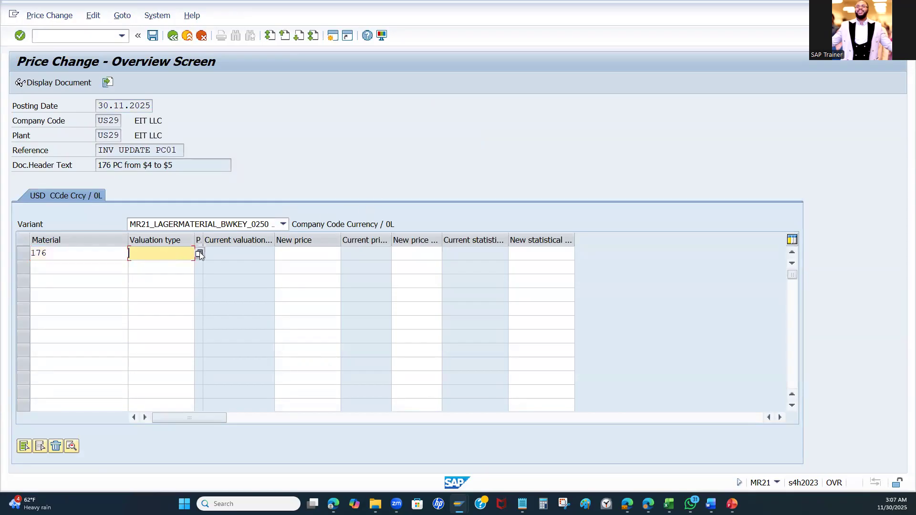
{"action": "left_click", "coordinate": [199, 253]}
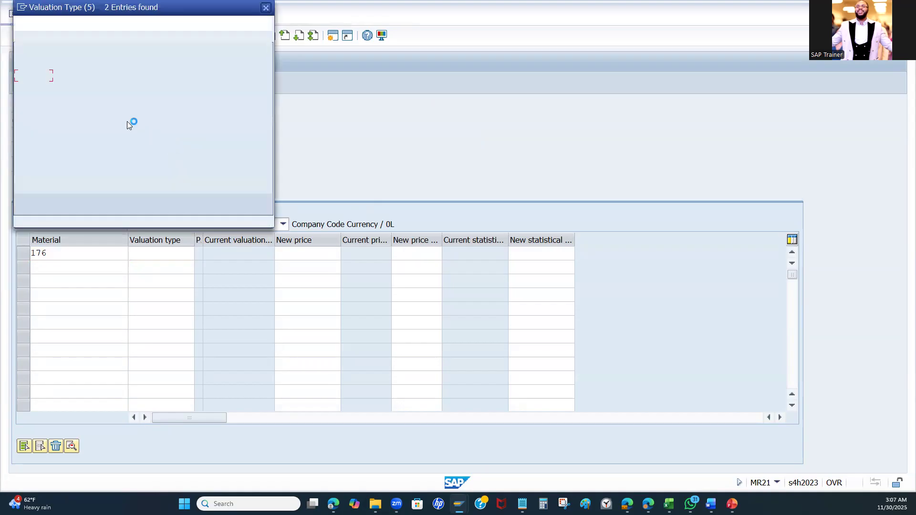
{"action": "double_click", "coordinate": [20, 89]}
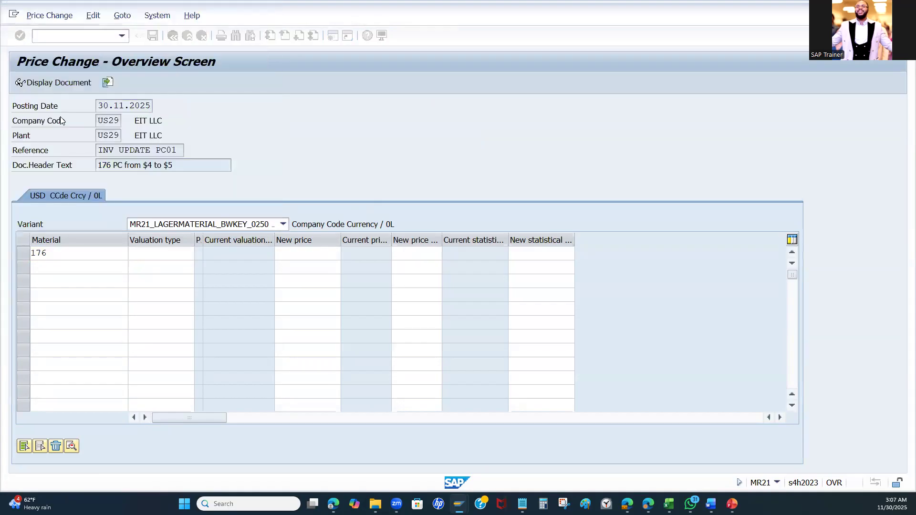
{"action": "left_click", "coordinate": [236, 252]}
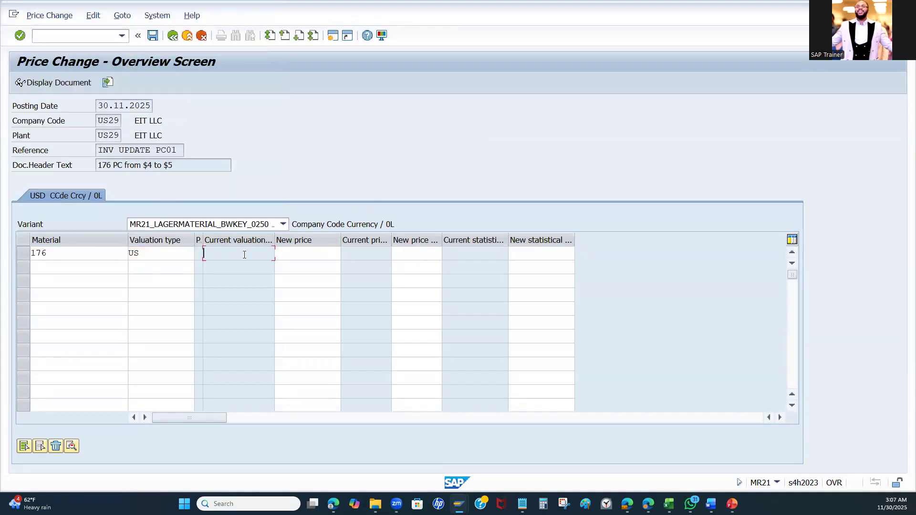
{"action": "key", "text": "Return"}
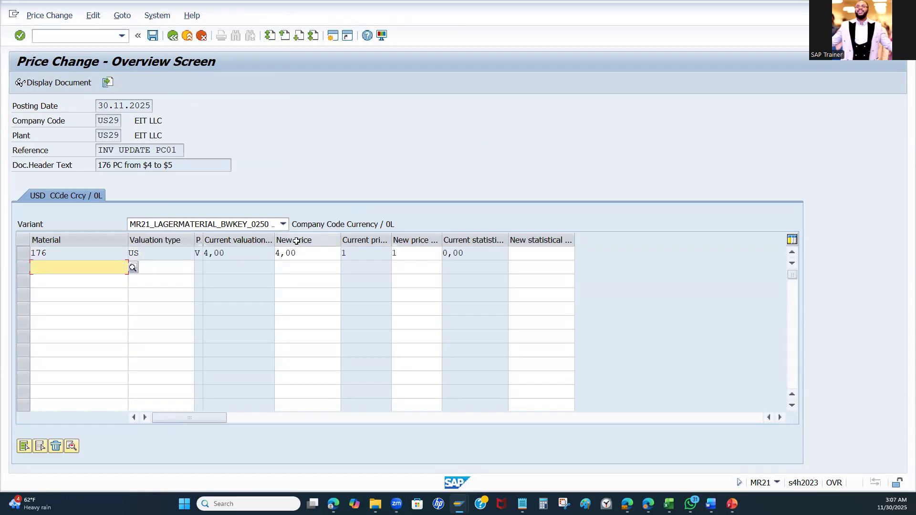
Step: Set the new price of material 176 to 5,00 and try to save the price change
{"action": "double_click", "coordinate": [299, 254]}
{"action": "left_click", "coordinate": [310, 254]}
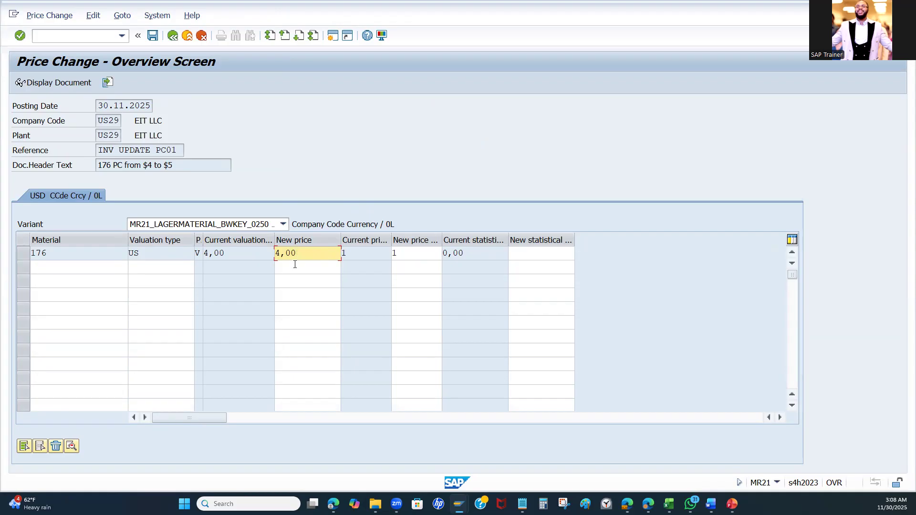
{"action": "left_click", "coordinate": [237, 253]}
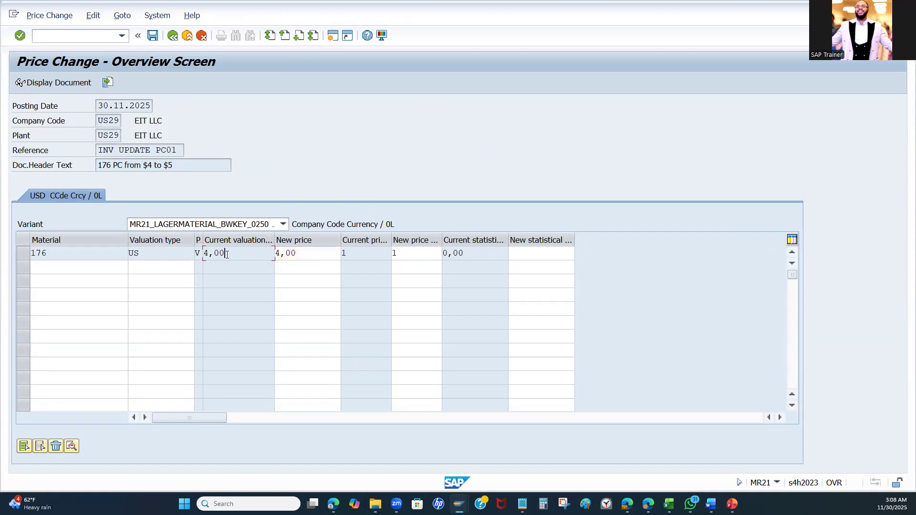
{"action": "left_click_drag", "start_coordinate": [296, 253], "coordinate": [280, 256]}
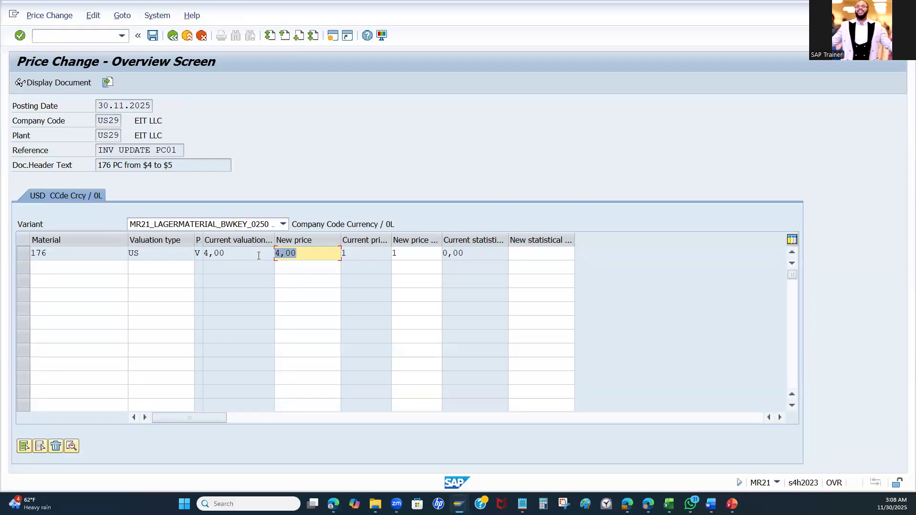
{"action": "left_click_drag", "start_coordinate": [226, 254], "coordinate": [210, 241]}
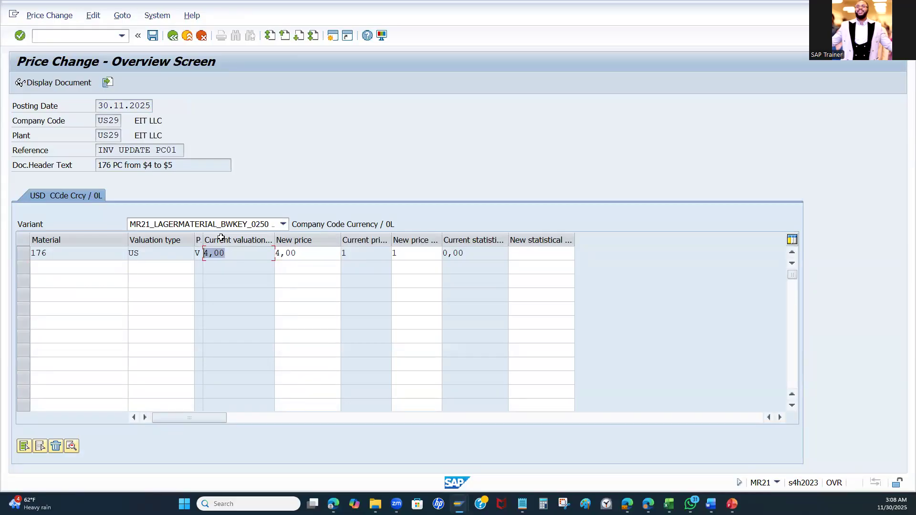
{"action": "left_click_drag", "start_coordinate": [297, 256], "coordinate": [233, 241]}
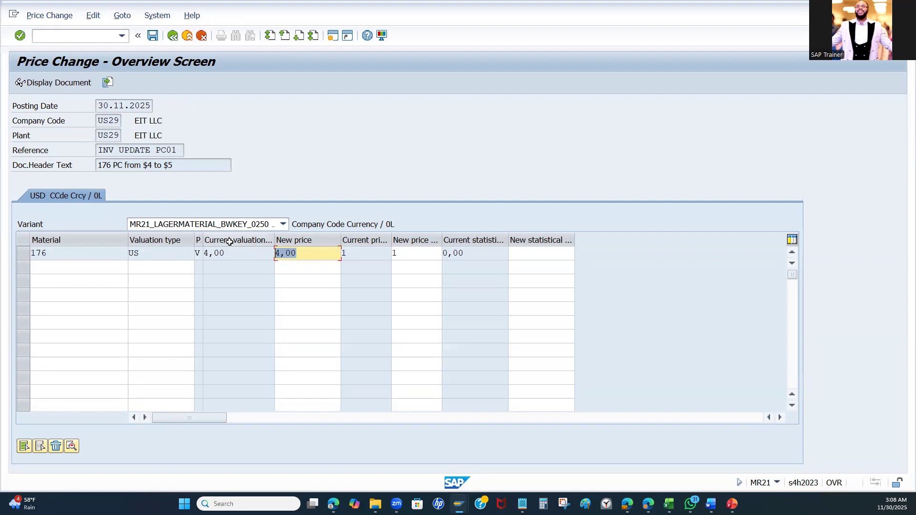
{"action": "type", "text": "5"}
{"action": "left_click_drag", "start_coordinate": [174, 166], "coordinate": [145, 165]}
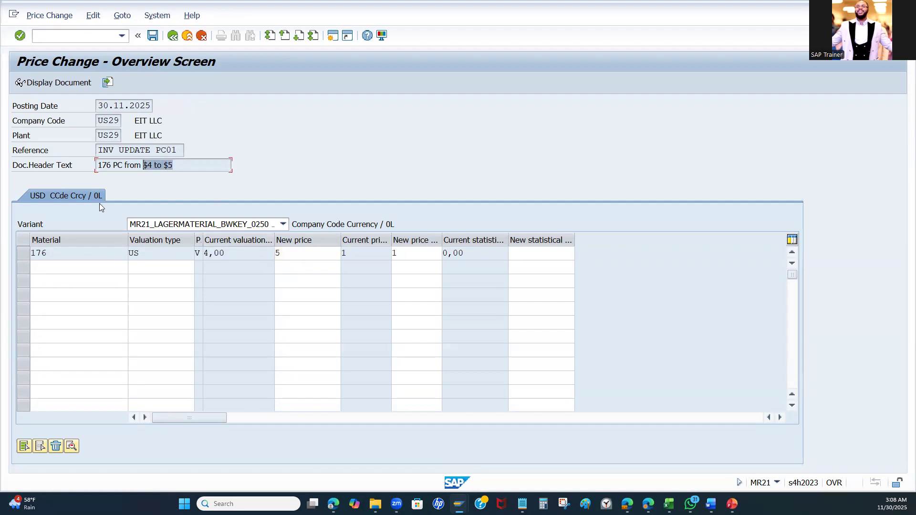
{"action": "key", "text": "Return"}
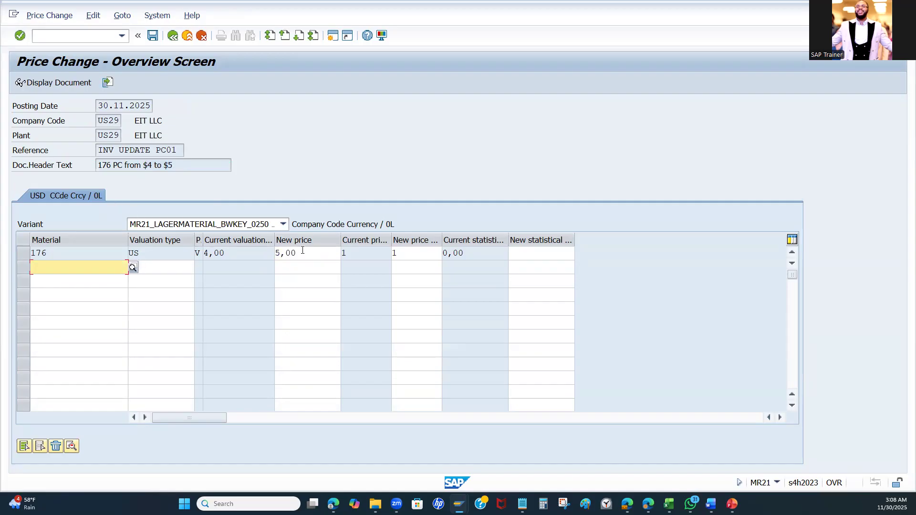
{"action": "left_click", "coordinate": [152, 36]}
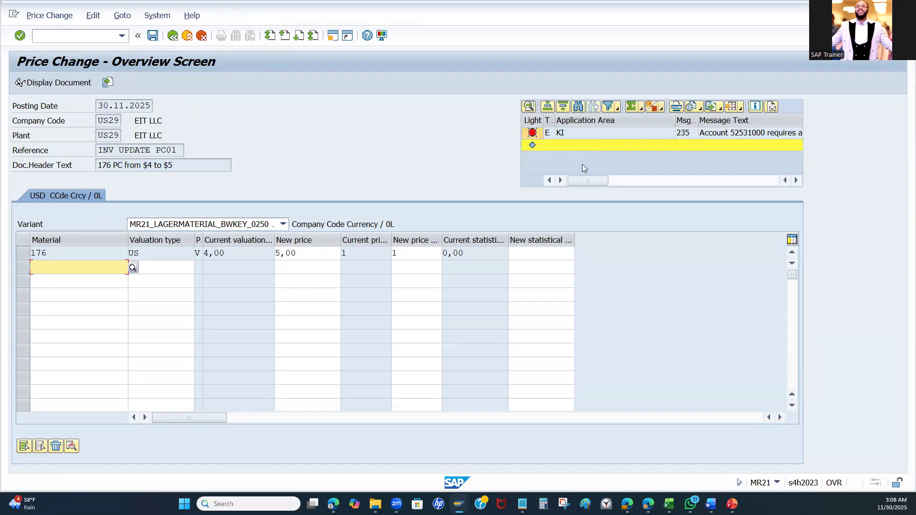
Step: Examine the full text of the error message in the price change message log
{"action": "left_click", "coordinate": [796, 180]}
{"action": "left_click", "coordinate": [796, 180]}
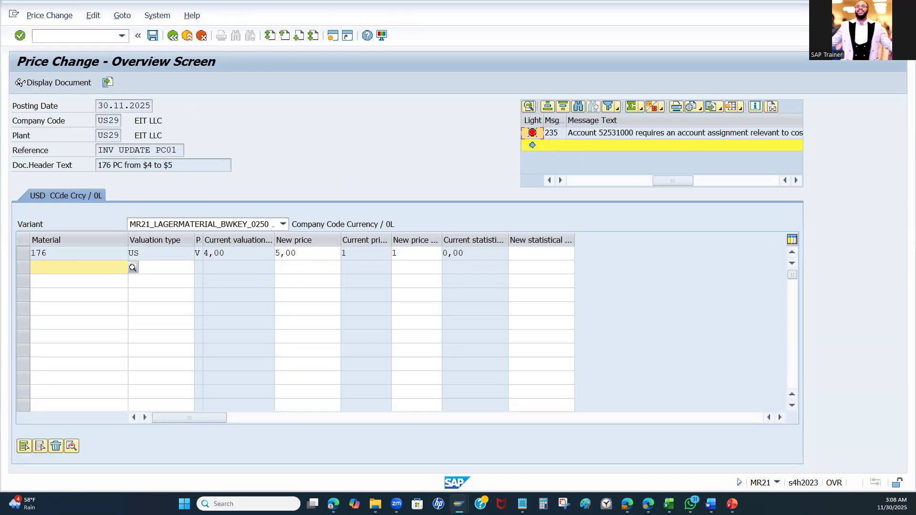
{"action": "left_click", "coordinate": [597, 133]}
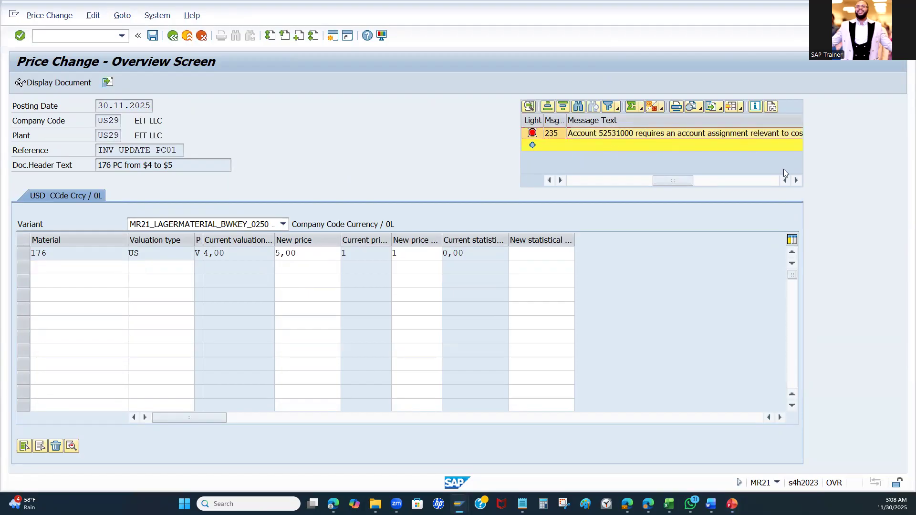
{"action": "left_click", "coordinate": [795, 181]}
{"action": "left_click", "coordinate": [795, 181]}
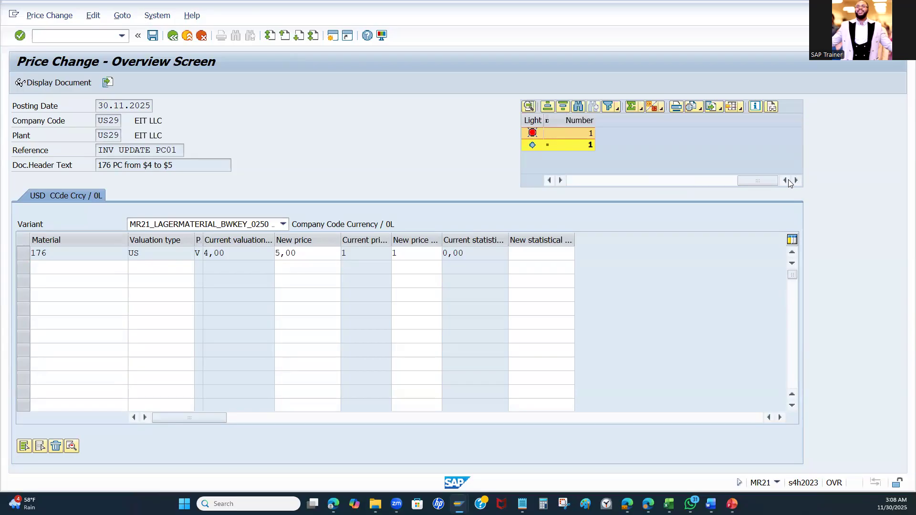
{"action": "left_click_drag", "start_coordinate": [755, 180], "coordinate": [574, 185]}
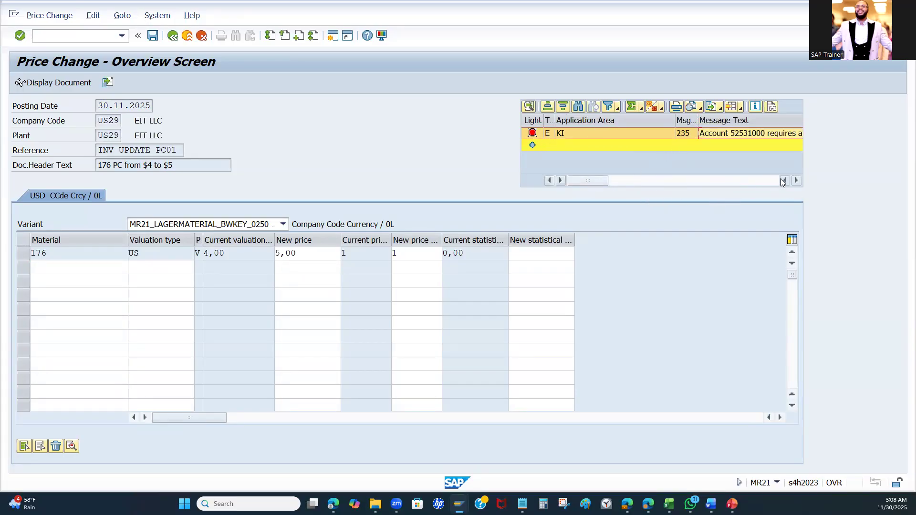
{"action": "left_click", "coordinate": [796, 181]}
{"action": "left_click", "coordinate": [796, 181]}
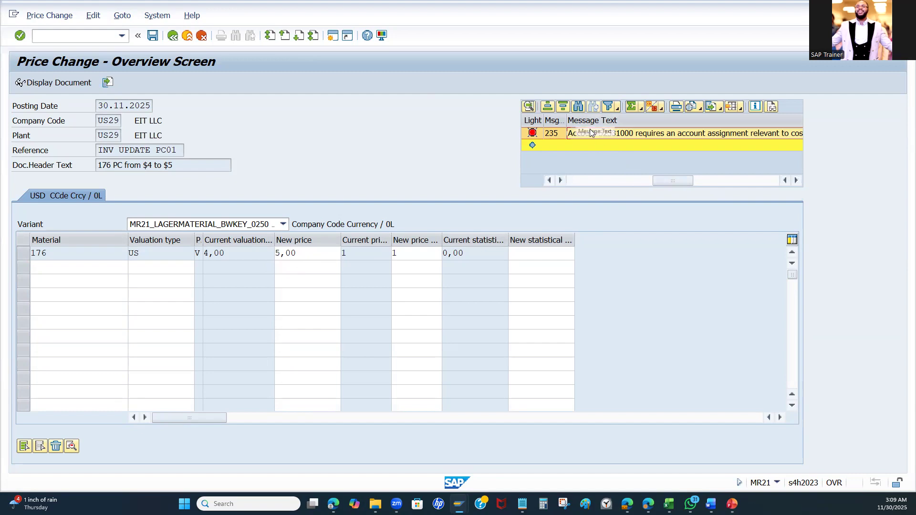
{"action": "left_click", "coordinate": [615, 135]}
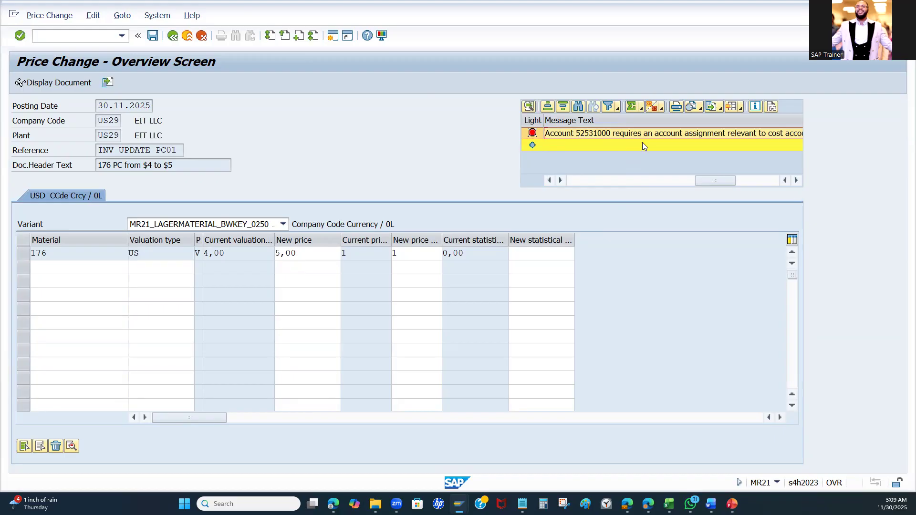
Step: Review the name of the G/L account from the error message in the Display G/L Account Centrally session, and return to the price change
{"action": "left_click", "coordinate": [459, 504]}
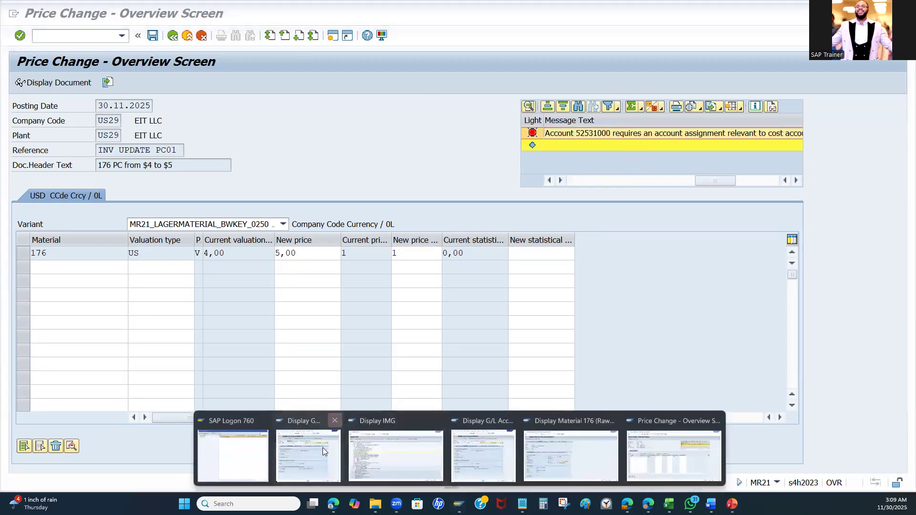
{"action": "left_click", "coordinate": [311, 459]}
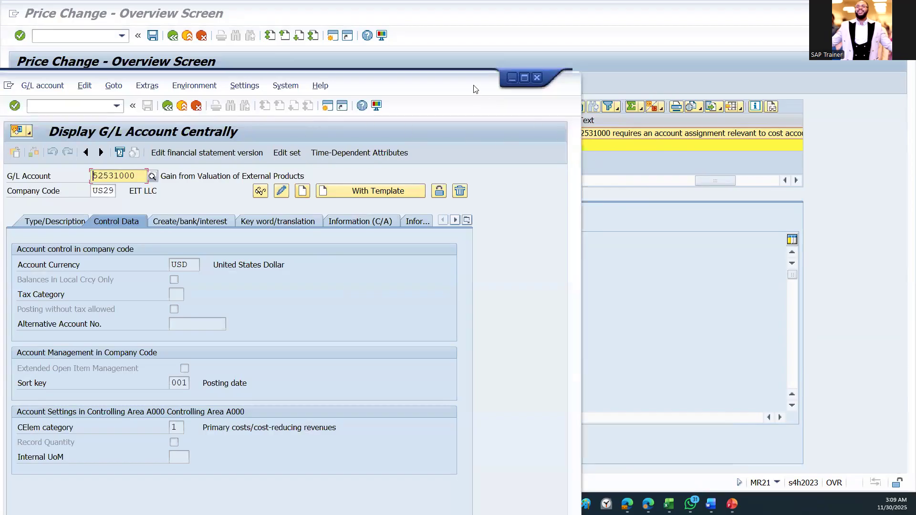
{"action": "left_click_drag", "start_coordinate": [470, 89], "coordinate": [574, 167]}
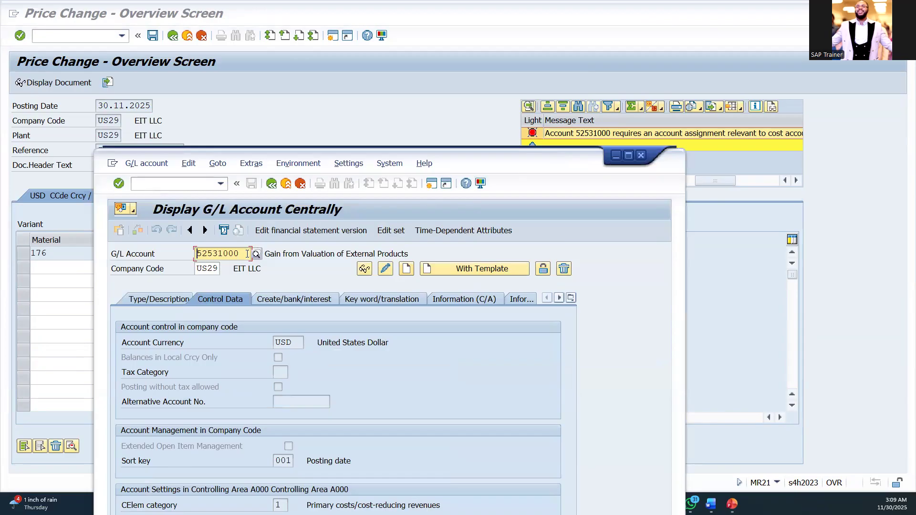
{"action": "left_click", "coordinate": [625, 156]}
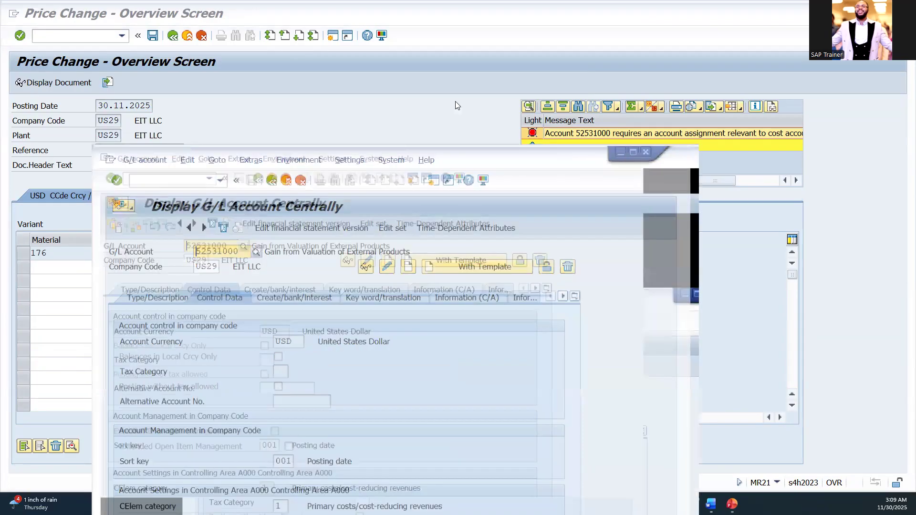
{"action": "left_click_drag", "start_coordinate": [166, 107], "coordinate": [310, 106]}
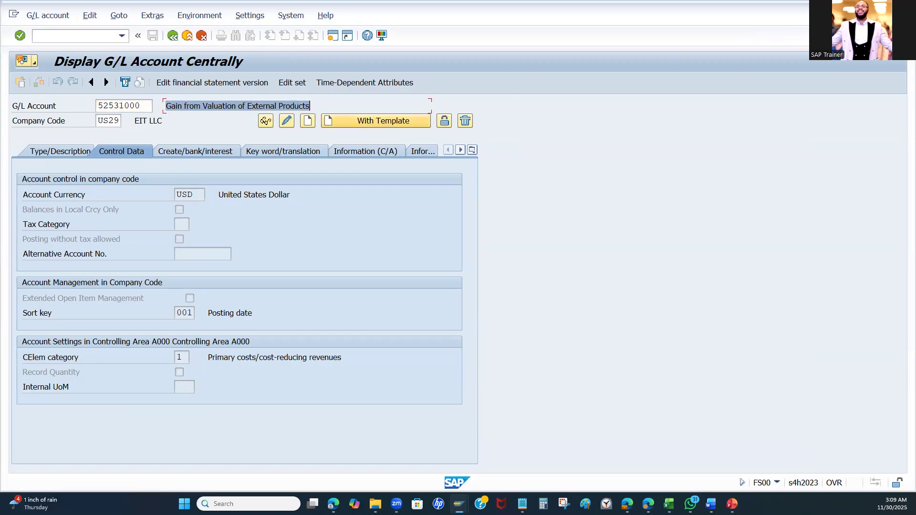
{"action": "left_click", "coordinate": [858, 10]}
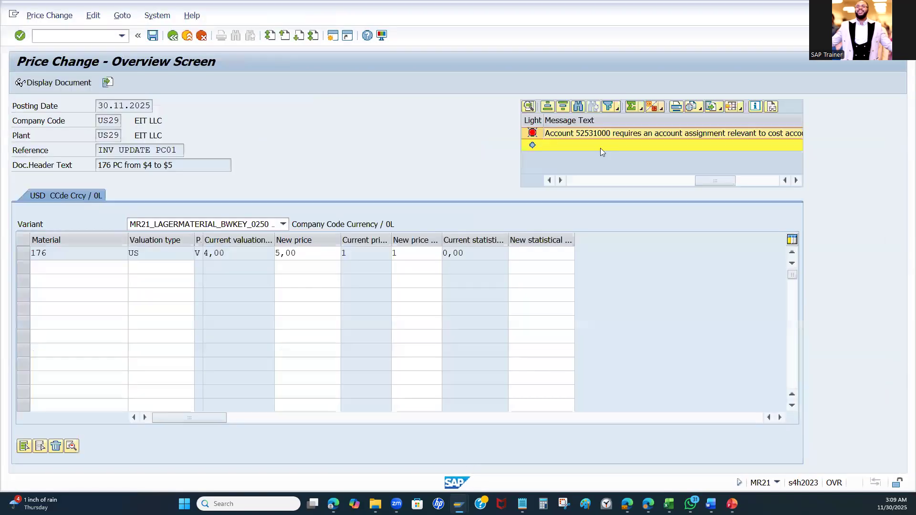
Step: Compare the current valuation price with the new price for material 176
{"action": "double_click", "coordinate": [237, 257]}
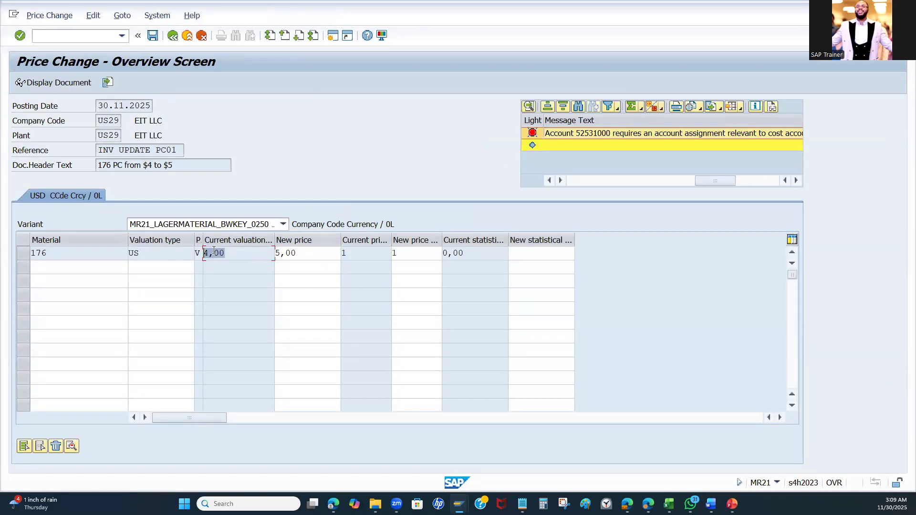
{"action": "left_click", "coordinate": [303, 257]}
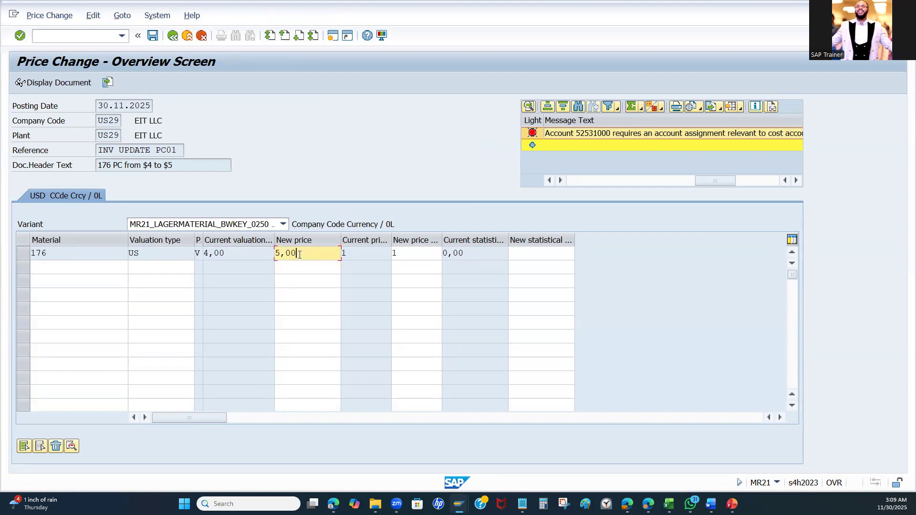
{"action": "left_click_drag", "start_coordinate": [300, 254], "coordinate": [250, 242]}
{"action": "left_click", "coordinate": [307, 253]}
{"action": "left_click_drag", "start_coordinate": [303, 254], "coordinate": [268, 251]}
{"action": "left_click", "coordinate": [223, 250]}
{"action": "left_click", "coordinate": [302, 257]}
Step: Switch to the Display IMG session and locate the Materials Management node in the structure
{"action": "mouse_move", "coordinate": [460, 504]}
{"action": "left_click", "coordinate": [414, 465]}
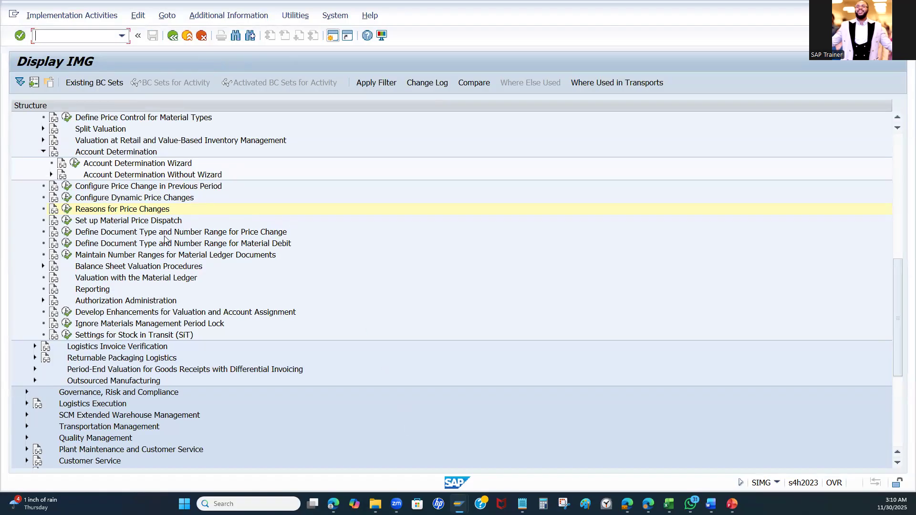
{"action": "scroll", "coordinate": [163, 239], "scroll_direction": "up", "scroll_amount": 1}
{"action": "scroll", "coordinate": [115, 143], "scroll_direction": "up", "scroll_amount": 4}
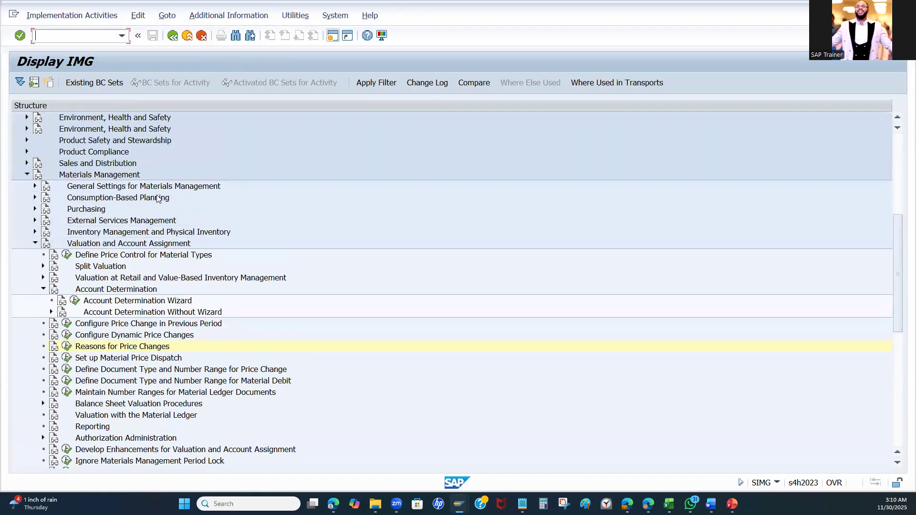
{"action": "left_click", "coordinate": [82, 198]}
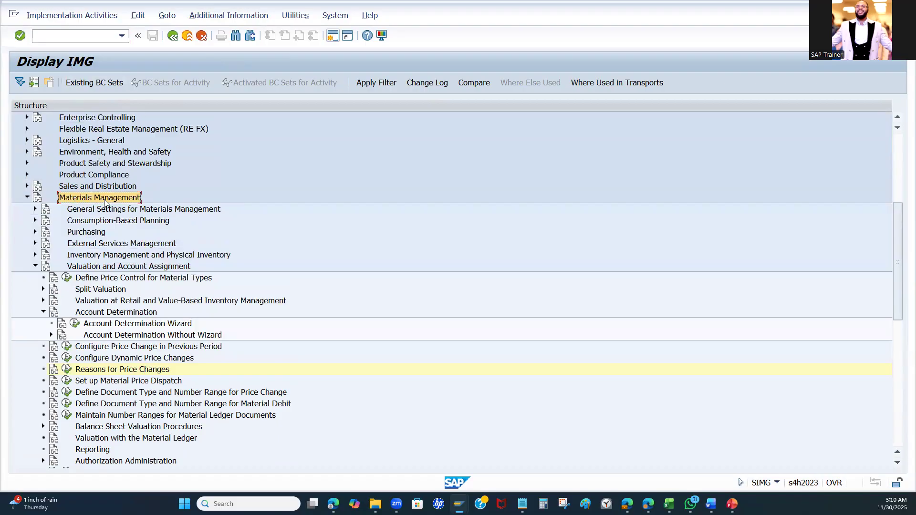
Step: Open the Define Price Control for Material Types activity under Materials Management, Valuation and Account Assignment
{"action": "scroll", "coordinate": [108, 244], "scroll_direction": "down", "scroll_amount": 1}
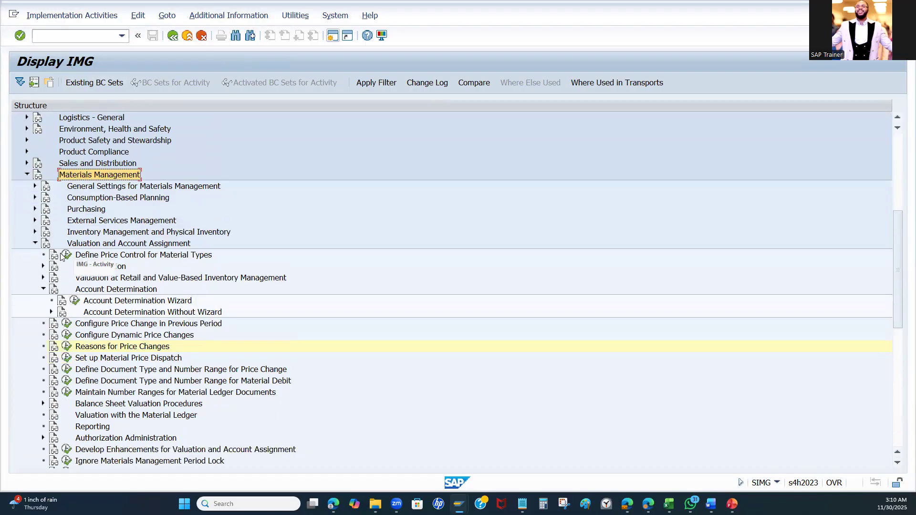
{"action": "left_click", "coordinate": [82, 247]}
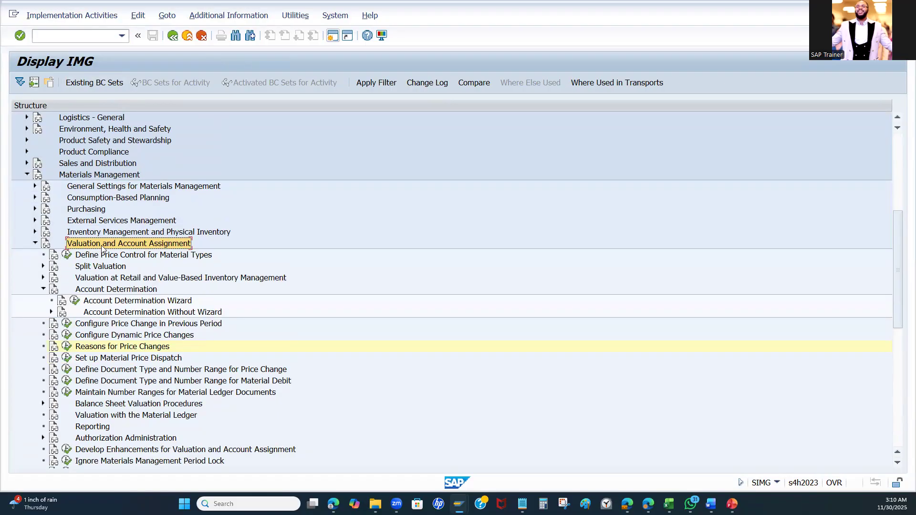
{"action": "scroll", "coordinate": [195, 303], "scroll_direction": "down", "scroll_amount": 3}
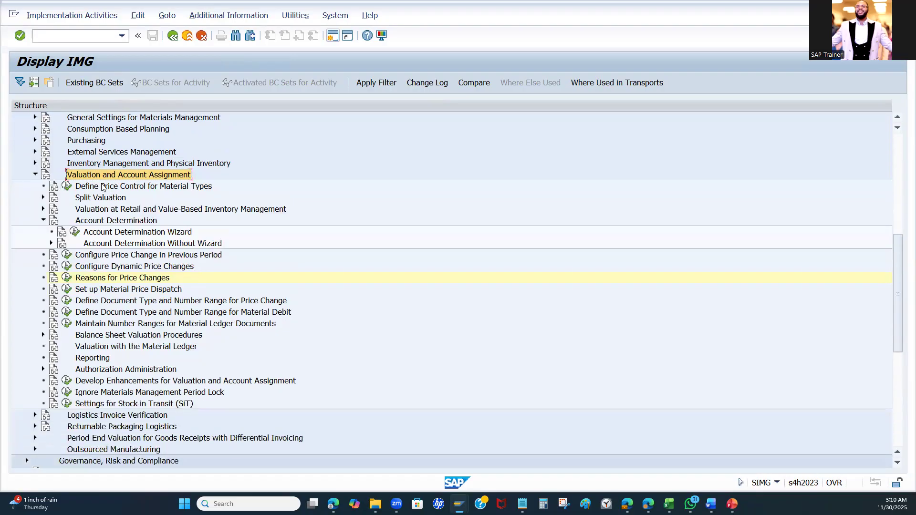
{"action": "left_click", "coordinate": [102, 186]}
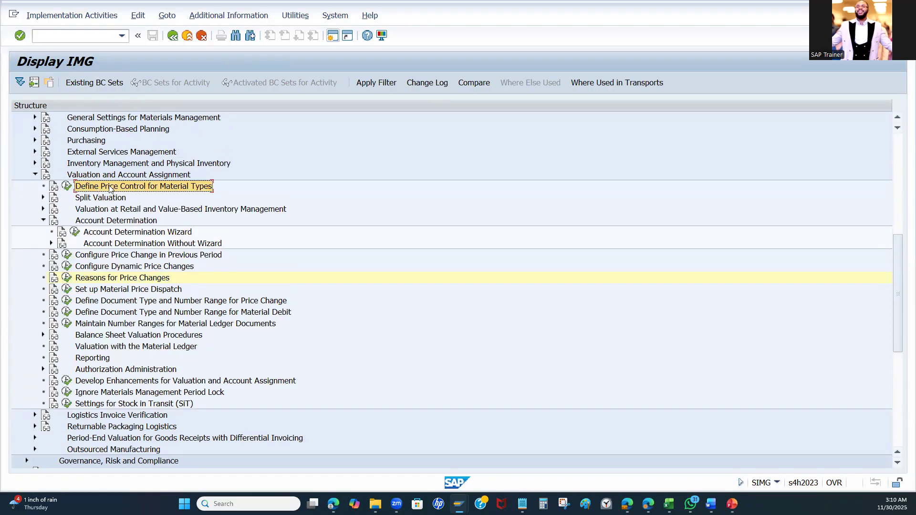
{"action": "left_click", "coordinate": [66, 187]}
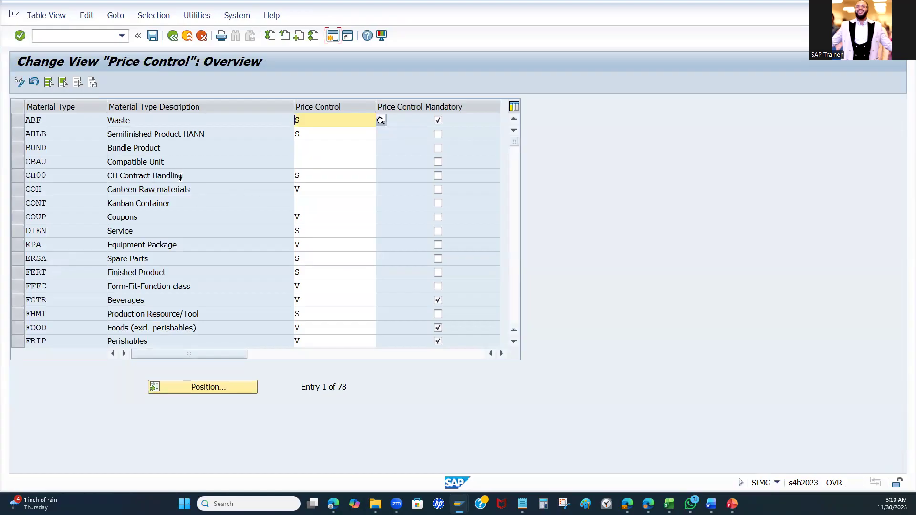
Step: Position the price control overview at material type ROH
{"action": "left_click", "coordinate": [196, 384]}
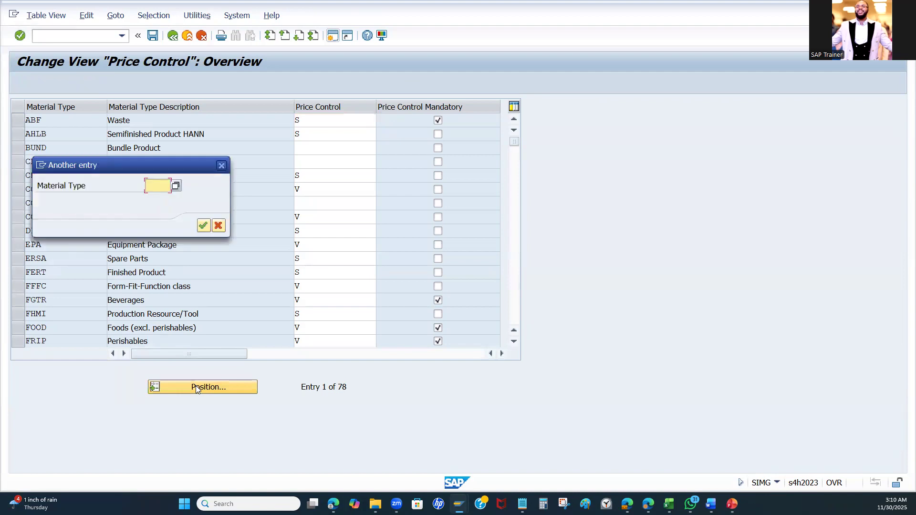
{"action": "type", "text": "ROH"}
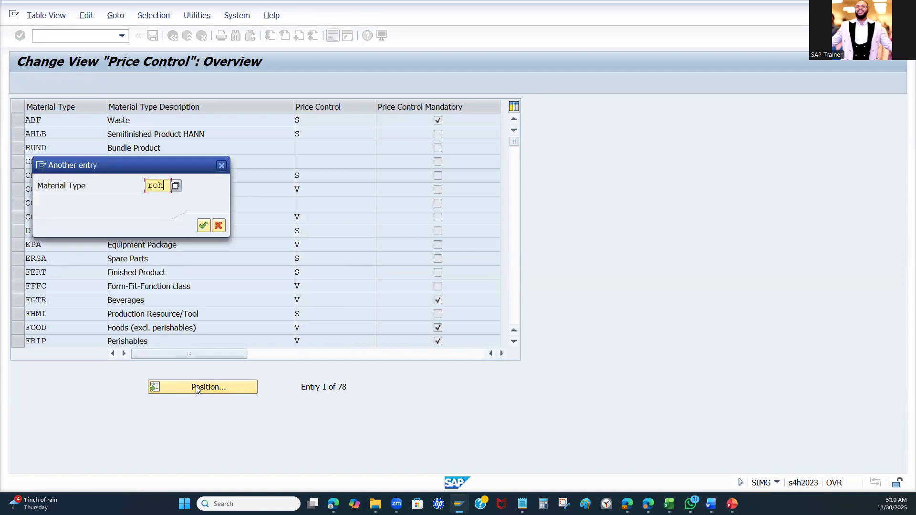
{"action": "key", "text": "Return"}
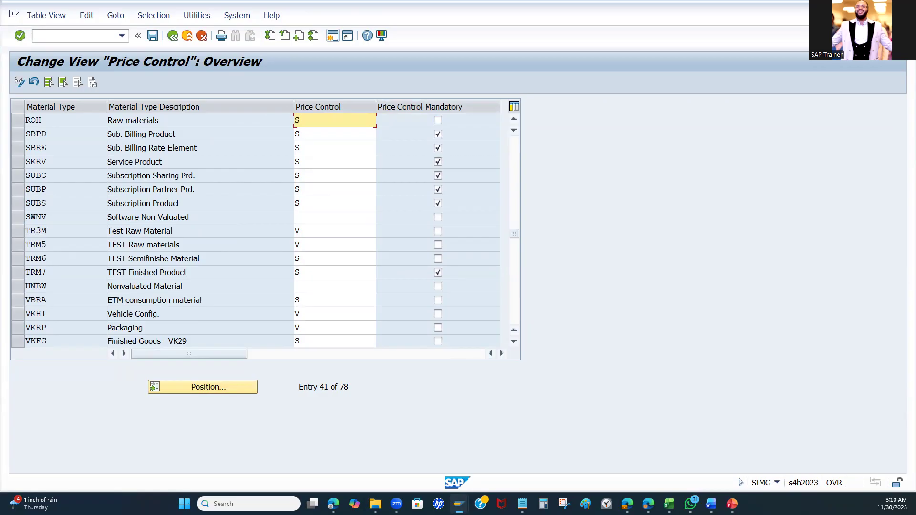
Step: Check the meaning of the price control indicator in the Display Material 176 session, and return to the Price Control overview
{"action": "mouse_move", "coordinate": [459, 503]}
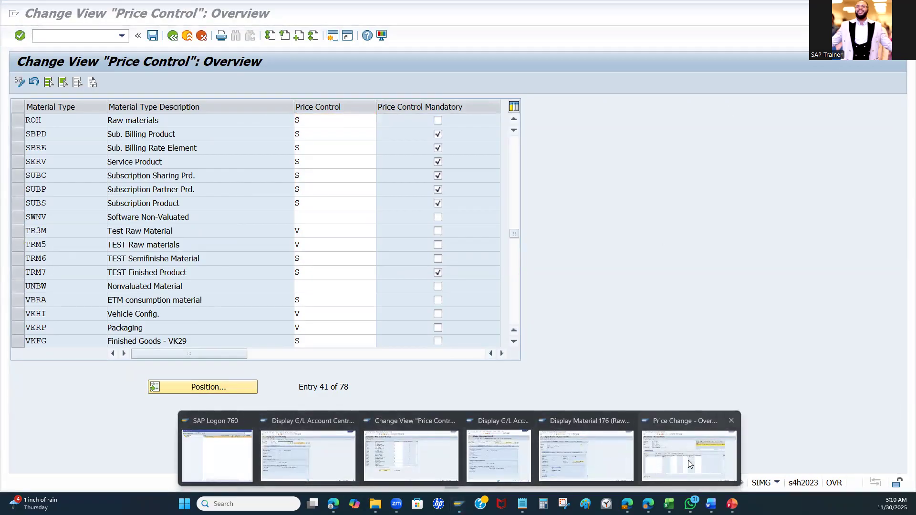
{"action": "left_click", "coordinate": [586, 454]}
{"action": "scroll", "coordinate": [149, 337], "scroll_direction": "down", "scroll_amount": 3}
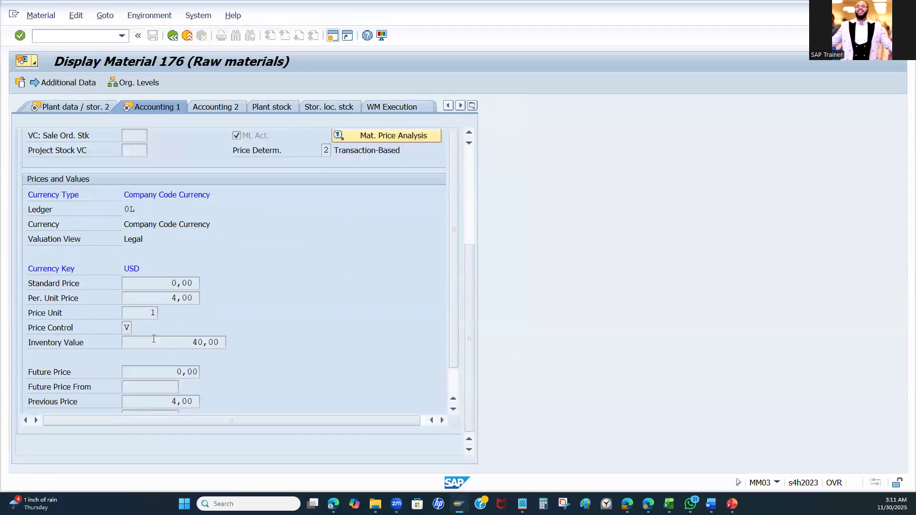
{"action": "left_click", "coordinate": [131, 330]}
{"action": "left_click", "coordinate": [133, 326]}
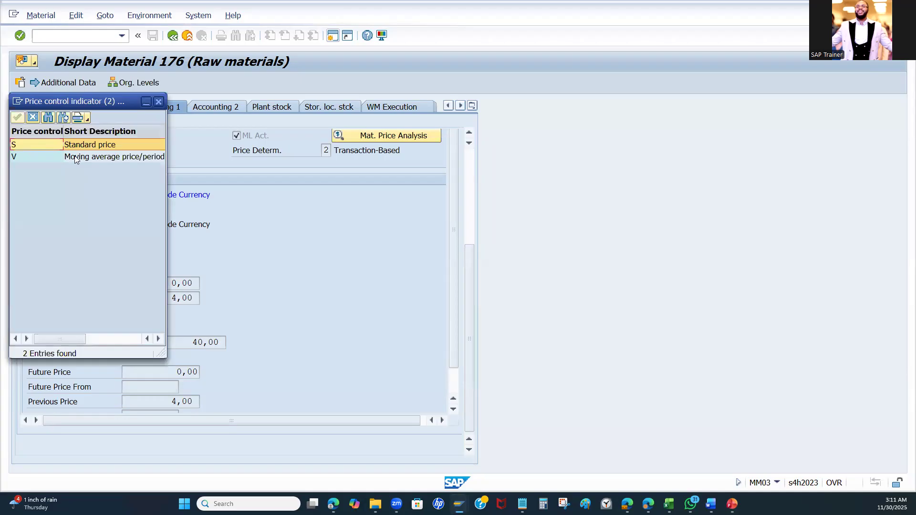
{"action": "left_click", "coordinate": [157, 102]}
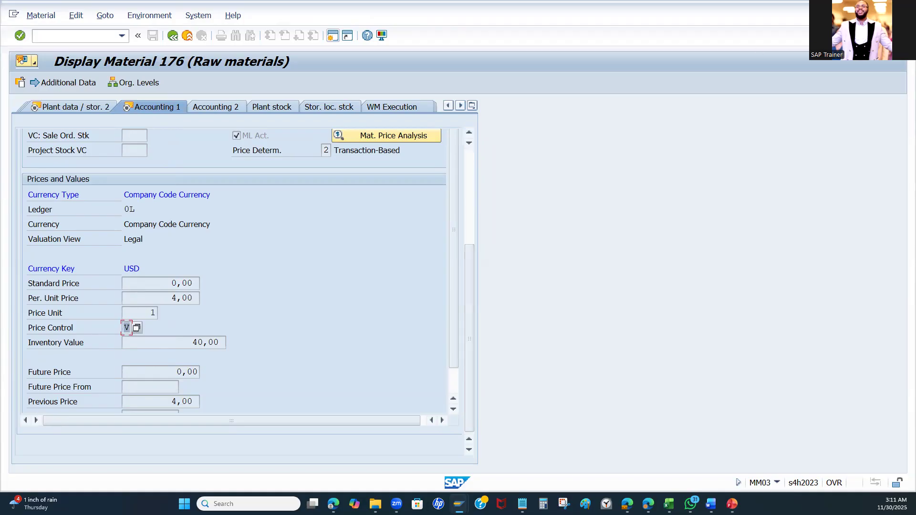
{"action": "left_click", "coordinate": [857, 7]}
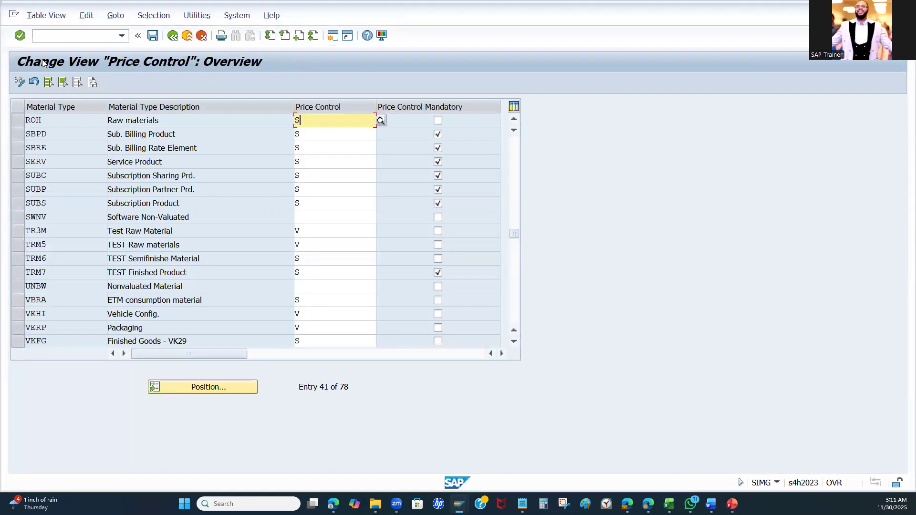
Step: Try price control V for material type ROH, set it back to S, and leave the view without saving
{"action": "left_click", "coordinate": [380, 121]}
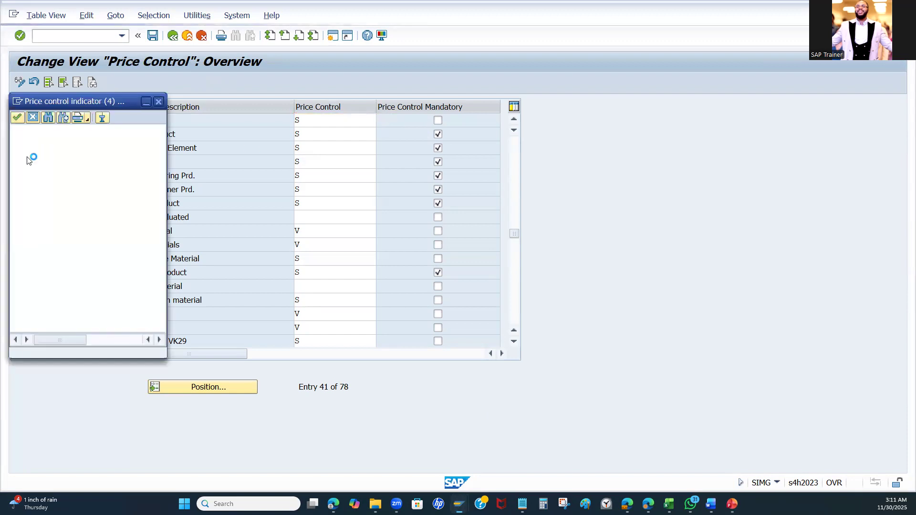
{"action": "double_click", "coordinate": [28, 157]}
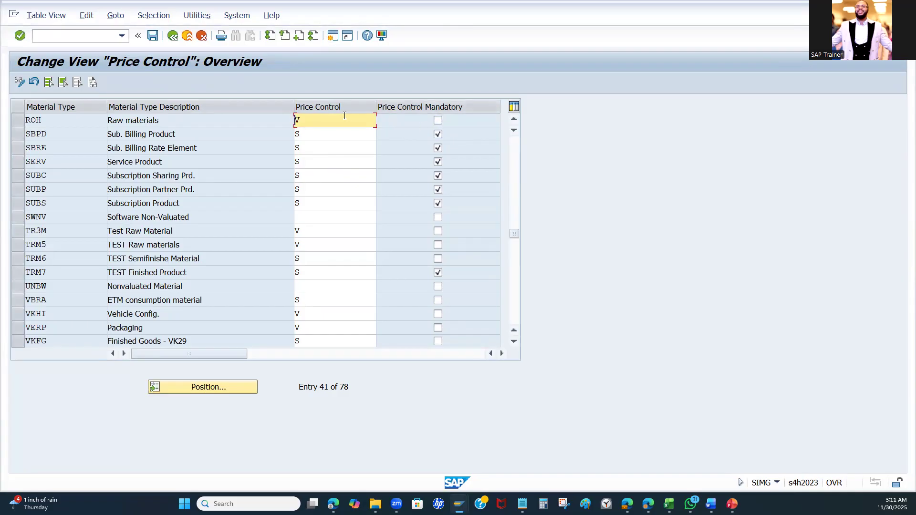
{"action": "left_click", "coordinate": [379, 120]}
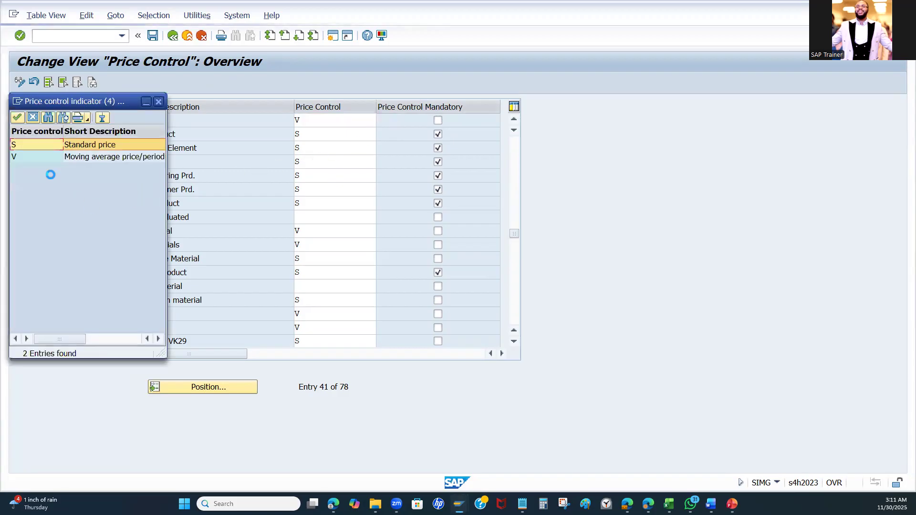
{"action": "double_click", "coordinate": [43, 144]}
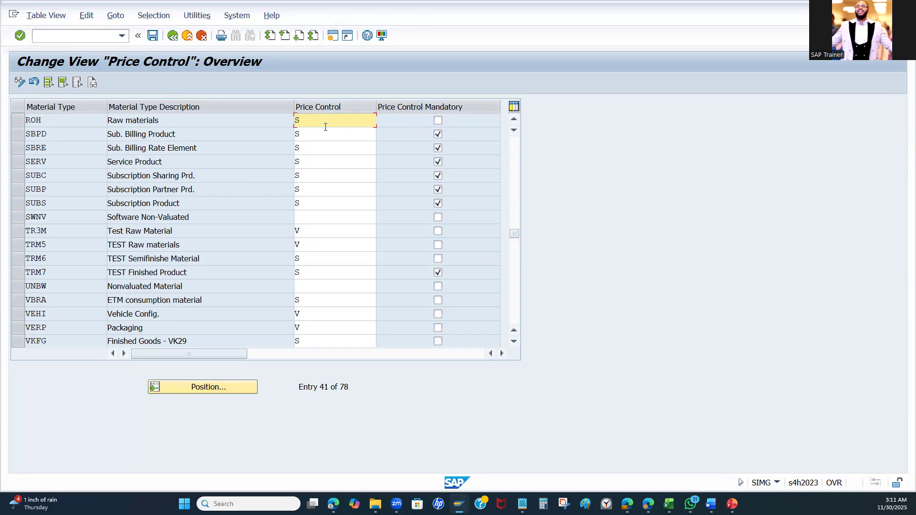
{"action": "left_click", "coordinate": [173, 36]}
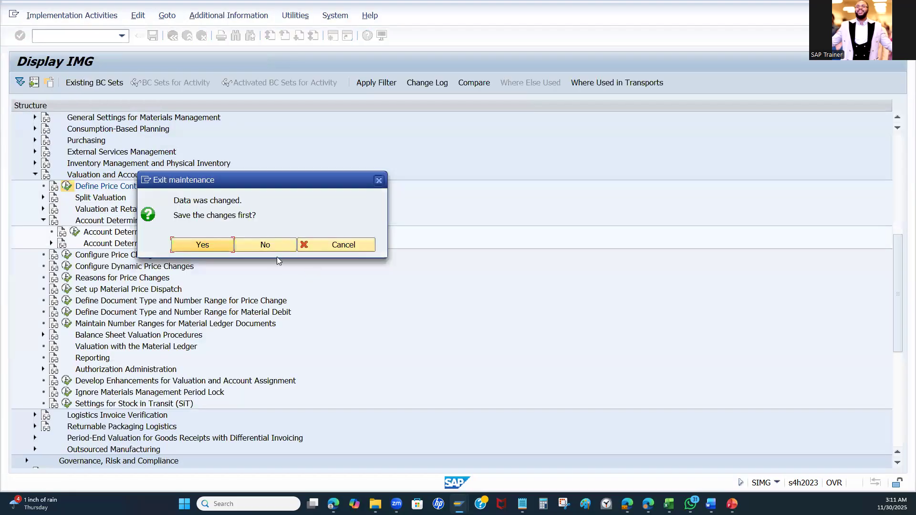
{"action": "left_click", "coordinate": [263, 245]}
Step: Open the Configure Price Change in Previous Period activity and position the list at company code US29
{"action": "scroll", "coordinate": [158, 182], "scroll_direction": "down", "scroll_amount": 1}
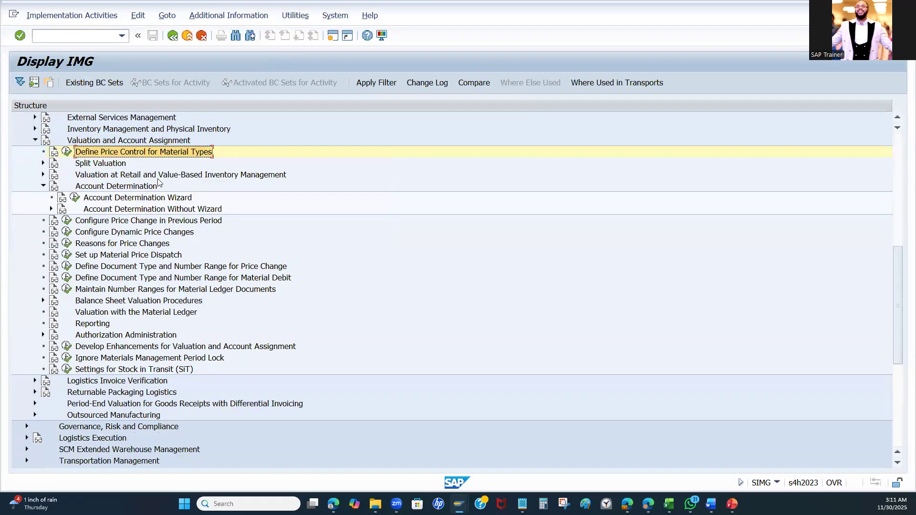
{"action": "left_click", "coordinate": [117, 221]}
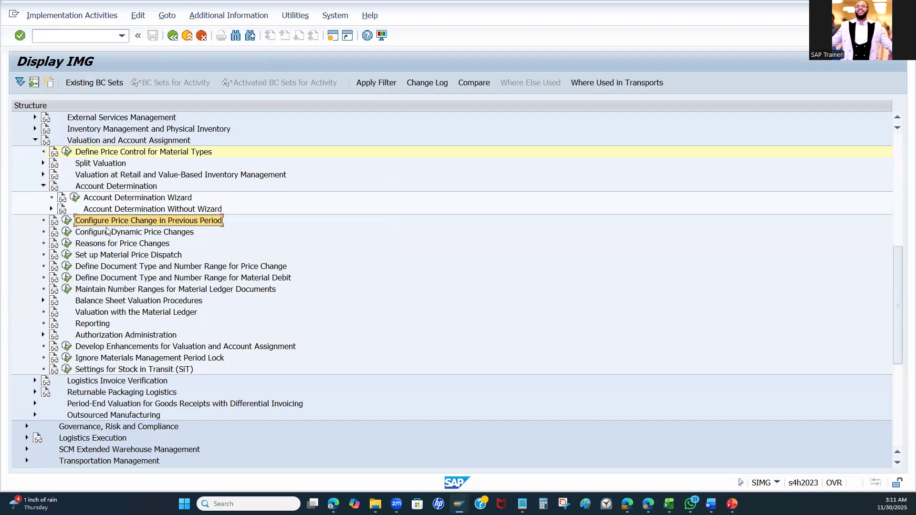
{"action": "left_click", "coordinate": [67, 221]}
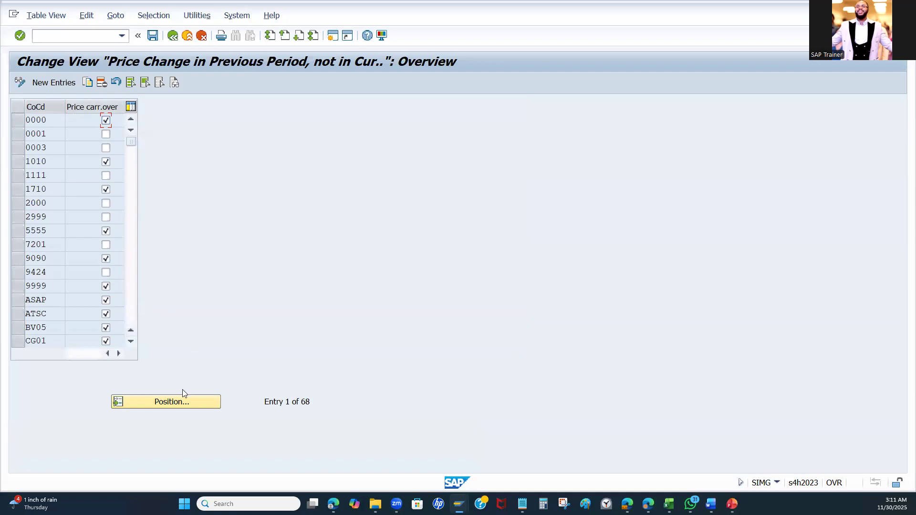
{"action": "left_click", "coordinate": [178, 400]}
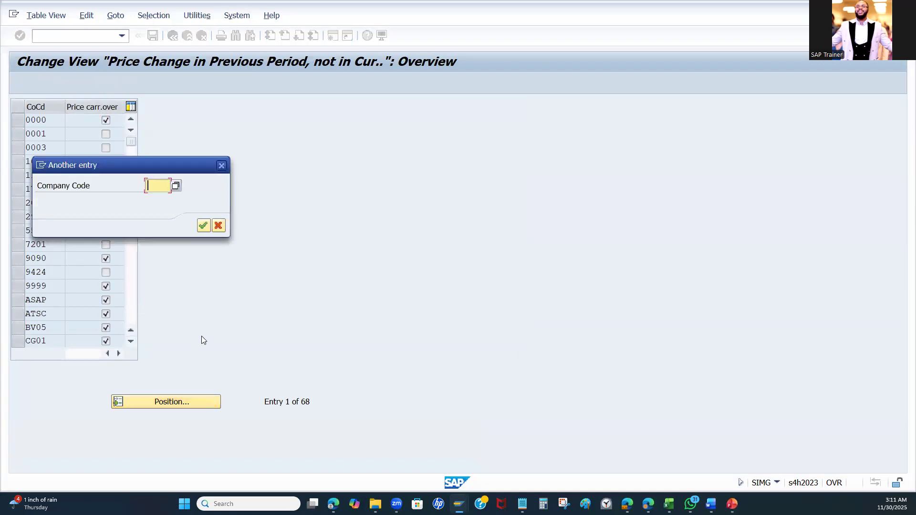
{"action": "type", "text": "us29"}
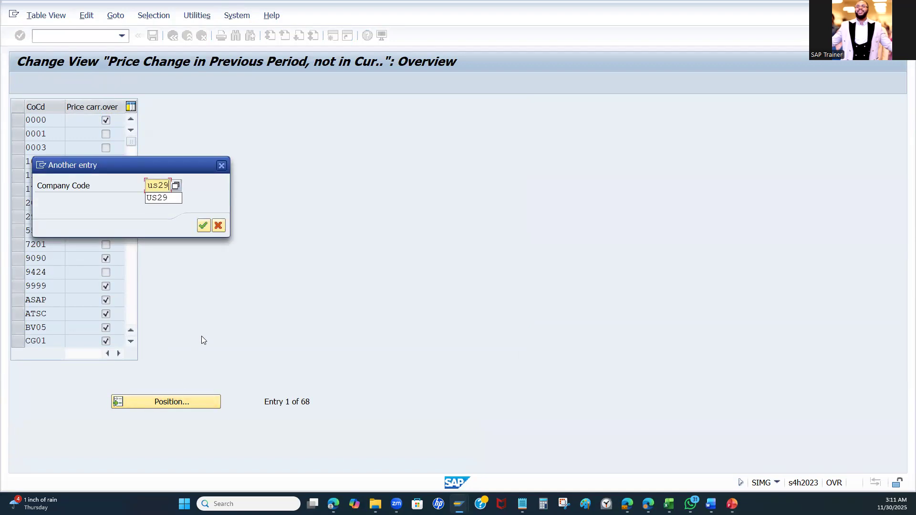
{"action": "key", "text": "Return"}
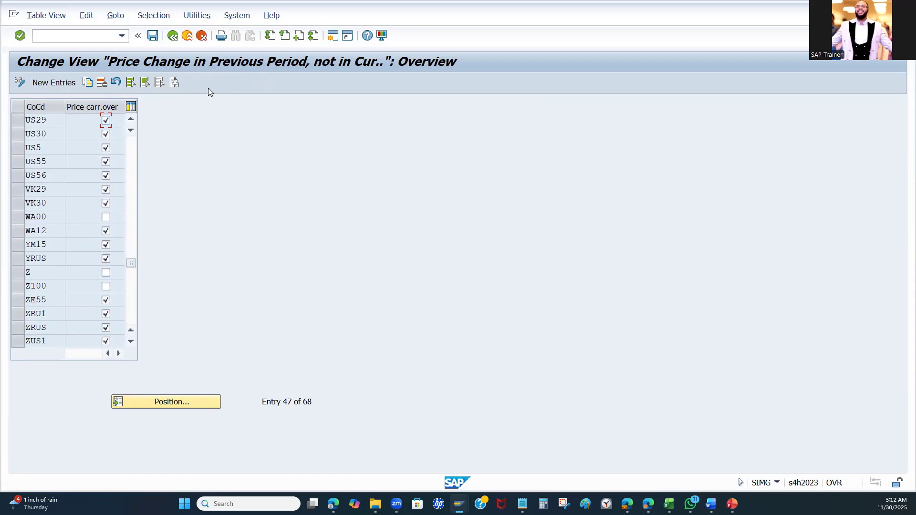
Step: Try clearing the price carryover for company codes US29, US30 and ZUS1, and exit without saving the changes
{"action": "left_click", "coordinate": [106, 120]}
{"action": "left_click", "coordinate": [106, 134]}
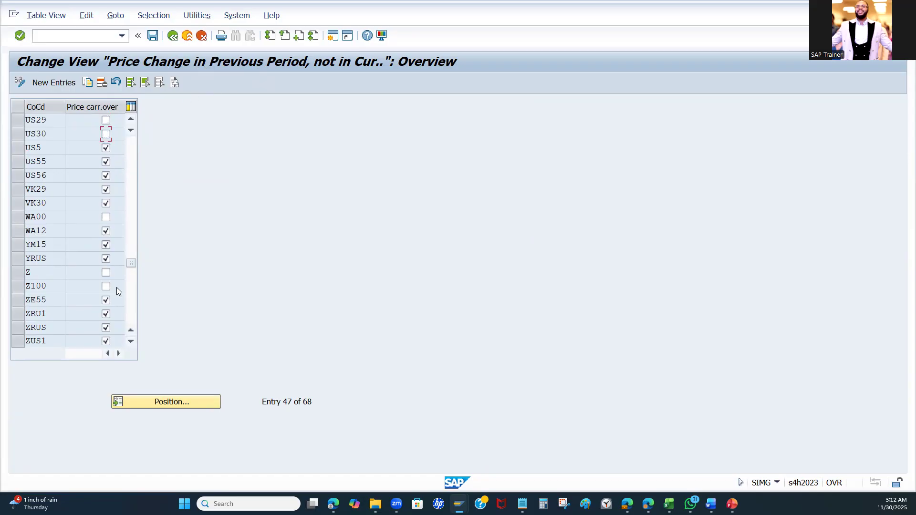
{"action": "left_click", "coordinate": [106, 341]}
{"action": "left_click", "coordinate": [173, 35]}
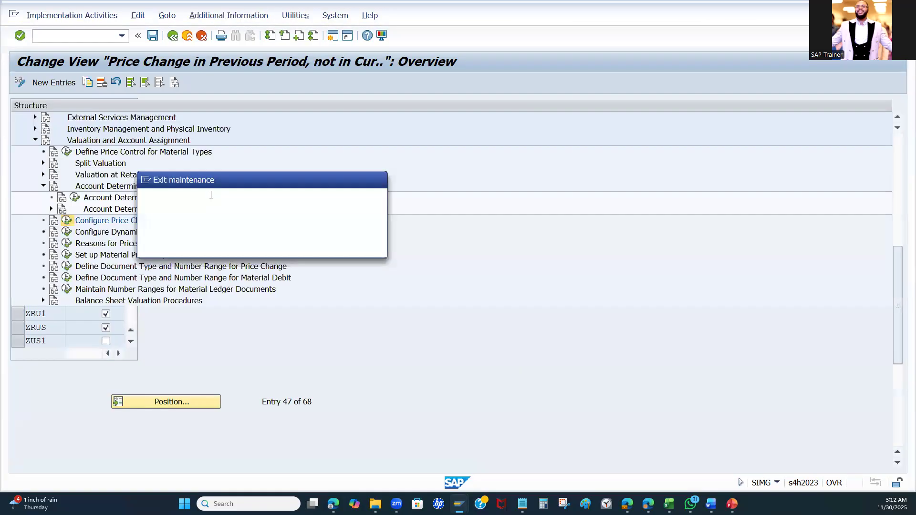
{"action": "left_click", "coordinate": [262, 241]}
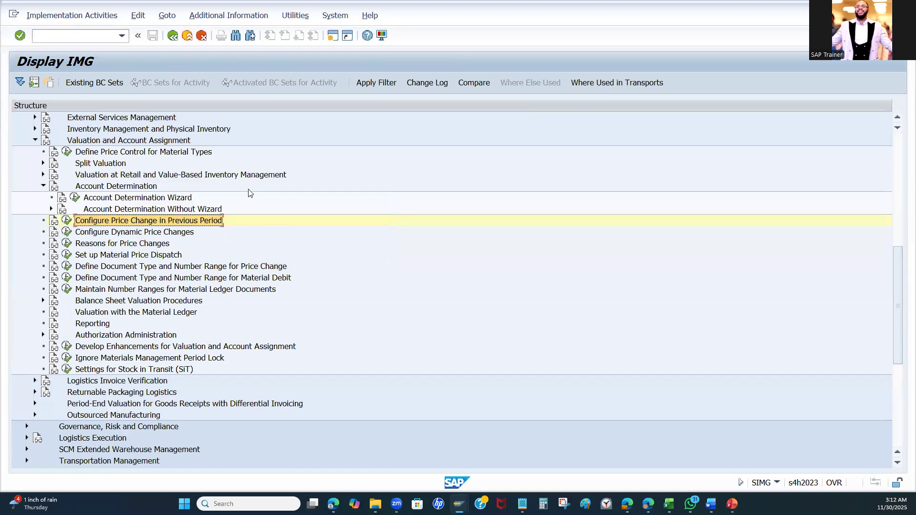
Step: Open the Display Accounts for Account Key UMB activity under Reasons for Price Changes
{"action": "scroll", "coordinate": [233, 240], "scroll_direction": "down", "scroll_amount": 1}
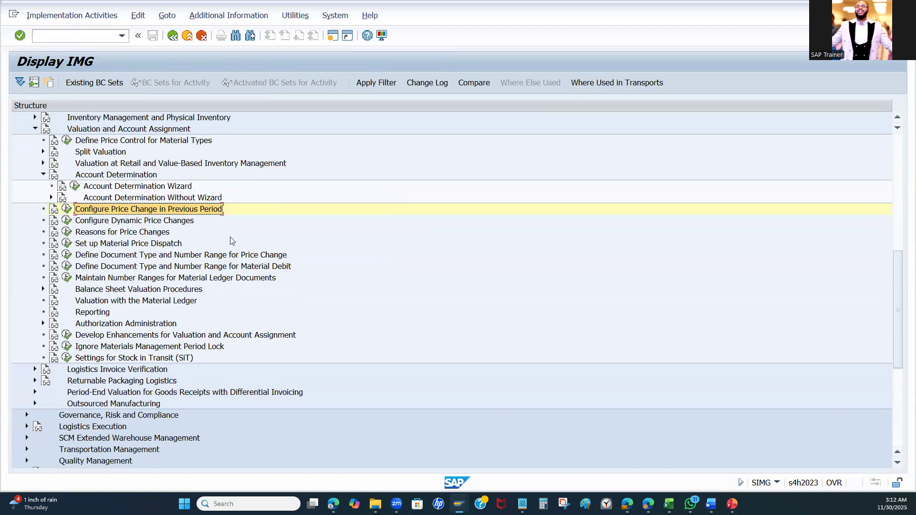
{"action": "left_click", "coordinate": [84, 234]}
{"action": "left_click", "coordinate": [66, 234]}
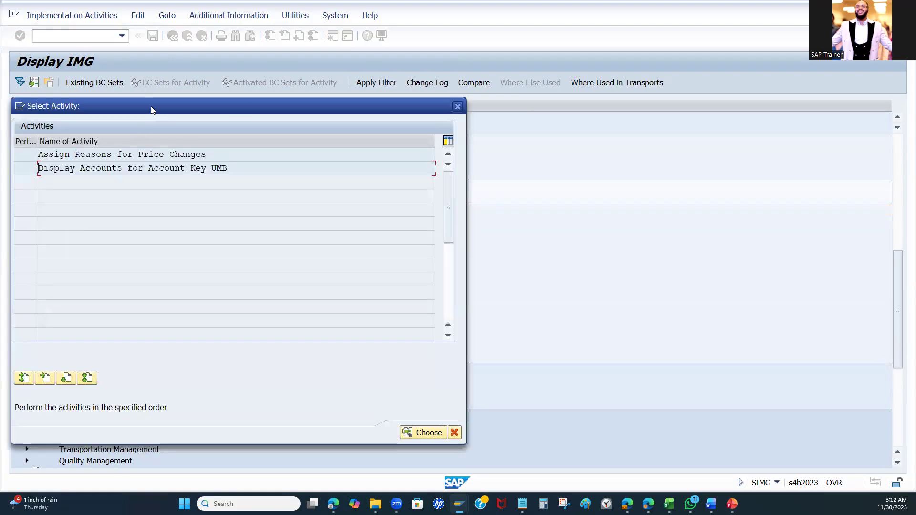
{"action": "left_click_drag", "start_coordinate": [151, 107], "coordinate": [292, 124]}
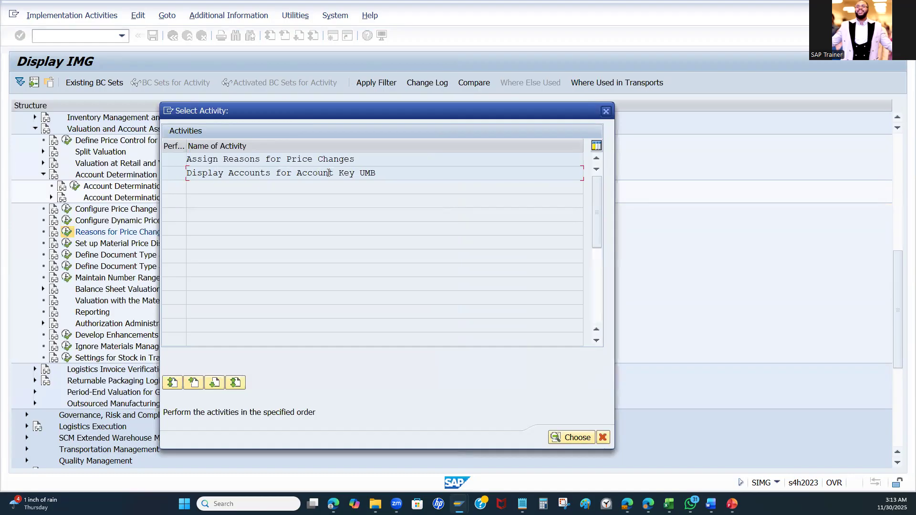
{"action": "left_click_drag", "start_coordinate": [380, 173], "coordinate": [362, 175]}
{"action": "double_click", "coordinate": [373, 173]}
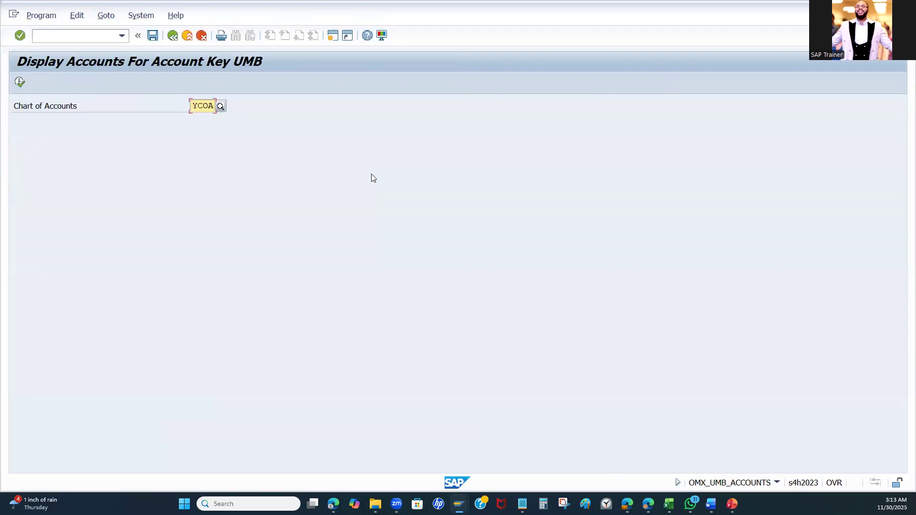
Step: Run the account list for chart of accounts YCOA and examine both G/L accounts for valuation class 3000, Raw Materials
{"action": "double_click", "coordinate": [214, 106]}
{"action": "left_click", "coordinate": [24, 83]}
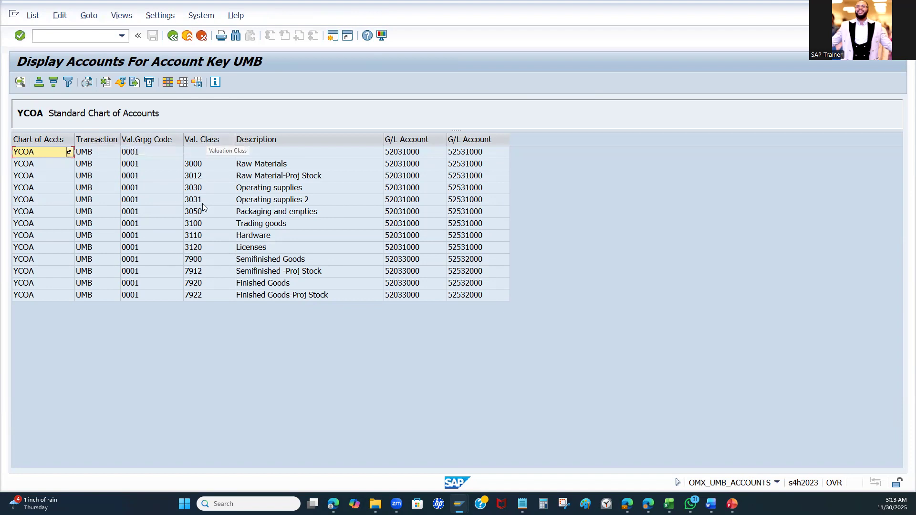
{"action": "left_click", "coordinate": [463, 167]}
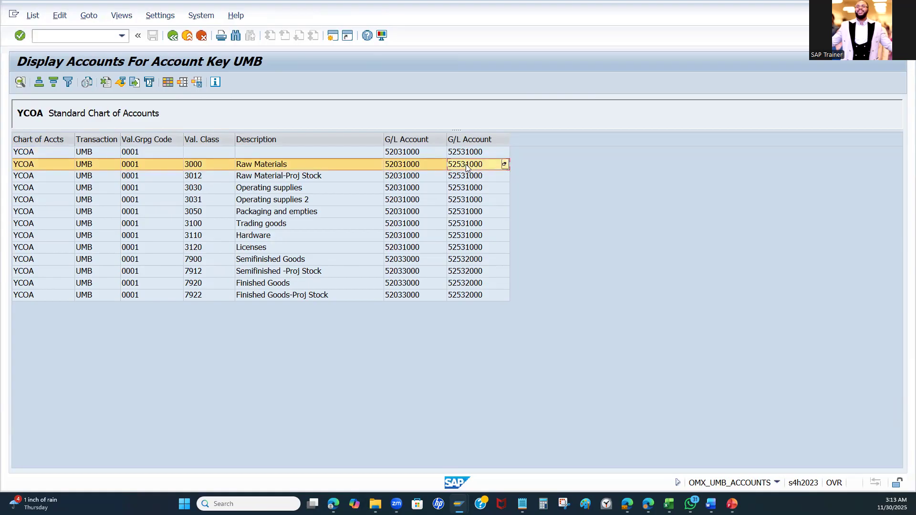
{"action": "left_click", "coordinate": [470, 168]}
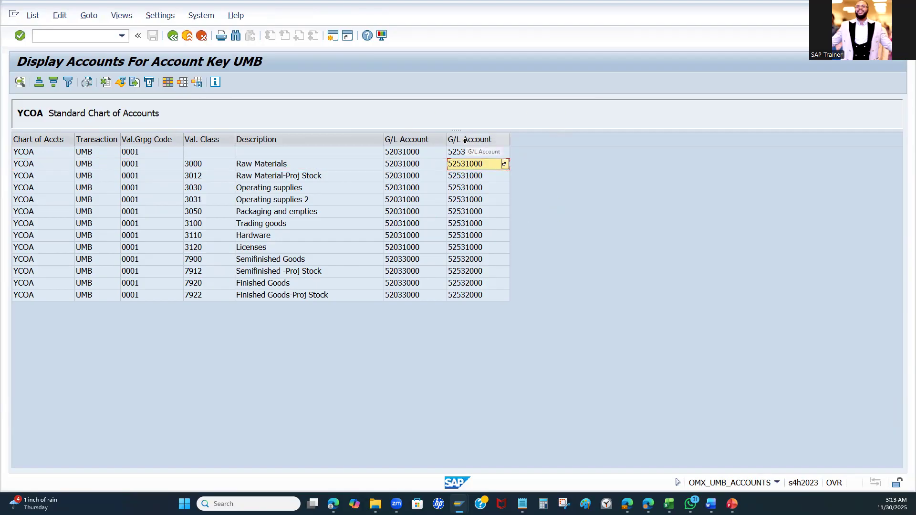
{"action": "left_click", "coordinate": [409, 164]}
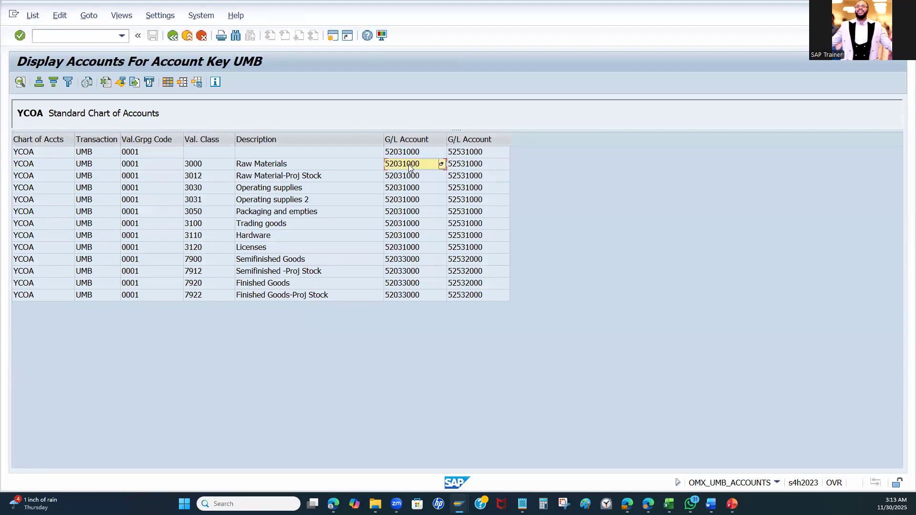
Step: Place the G/L account display beside the UMB account list and examine the description of account 52031000
{"action": "left_click", "coordinate": [403, 165]}
{"action": "left_click", "coordinate": [459, 504]}
{"action": "left_click", "coordinate": [500, 451]}
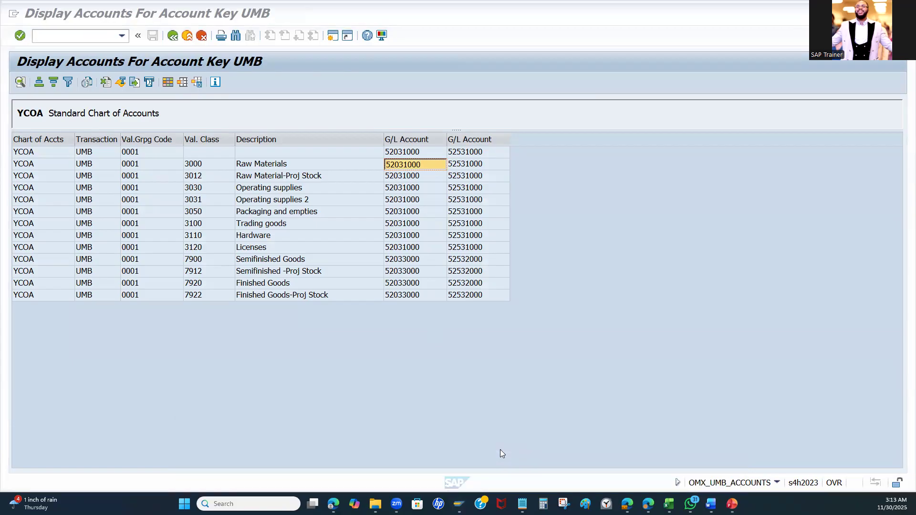
{"action": "left_click_drag", "start_coordinate": [714, 98], "coordinate": [721, 145]}
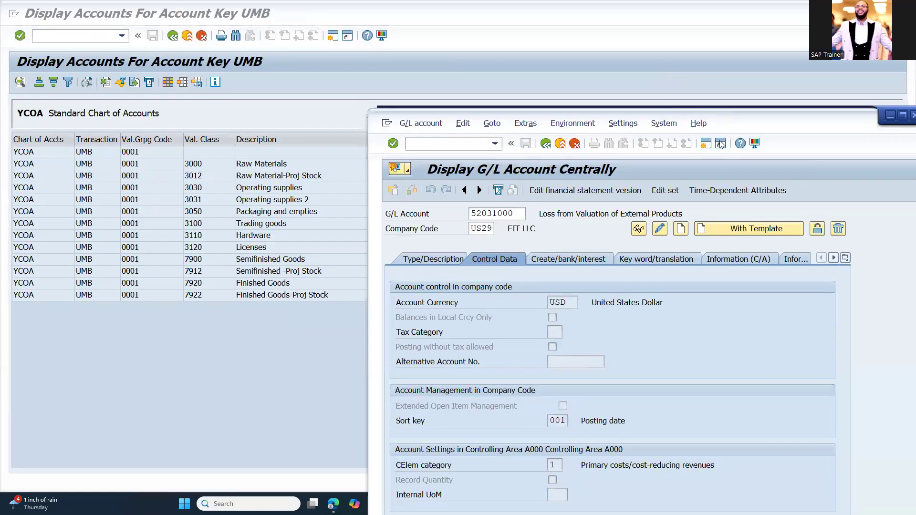
{"action": "left_click_drag", "start_coordinate": [698, 116], "coordinate": [686, 196]}
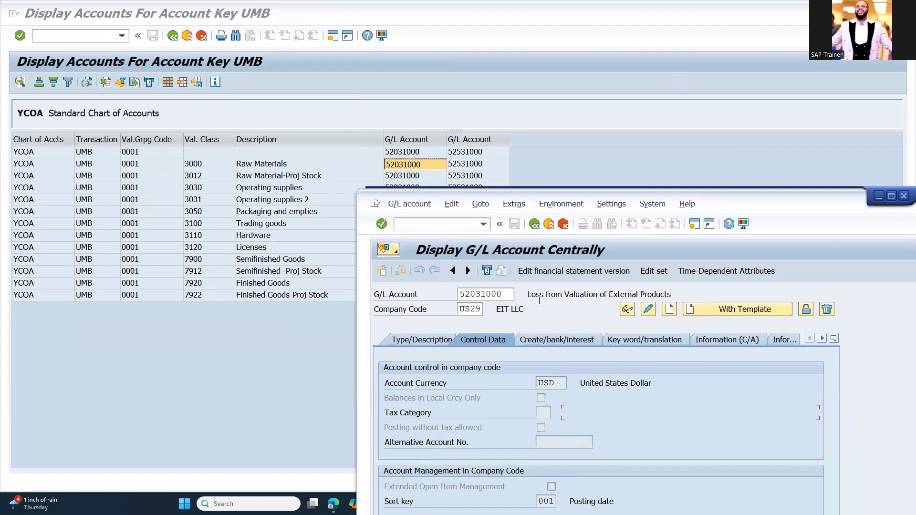
{"action": "left_click_drag", "start_coordinate": [528, 294], "coordinate": [639, 296]}
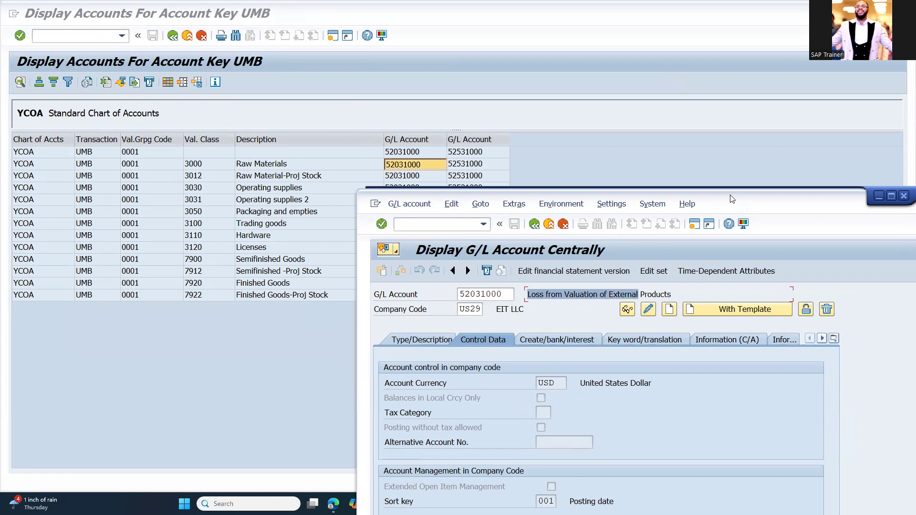
{"action": "left_click_drag", "start_coordinate": [733, 198], "coordinate": [804, 192]}
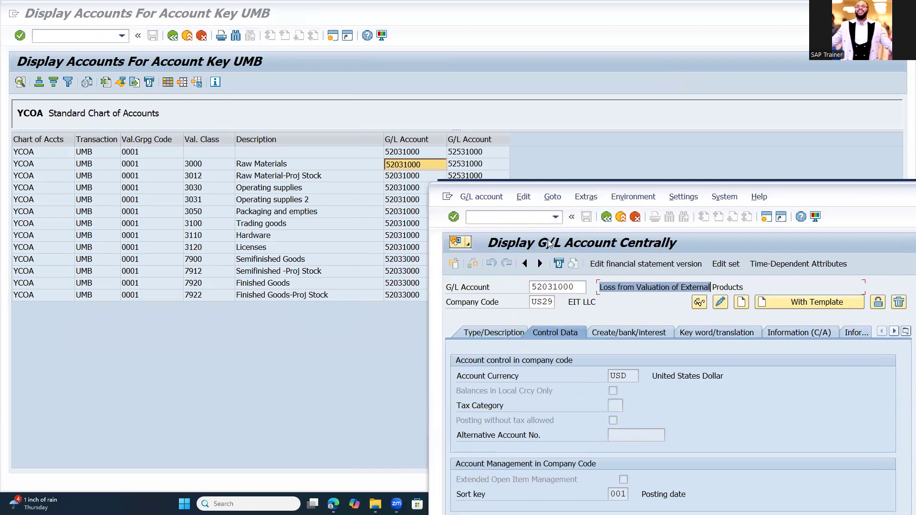
Step: Display G/L account 52531000 in company code US29 and examine its description
{"action": "left_click", "coordinate": [567, 286]}
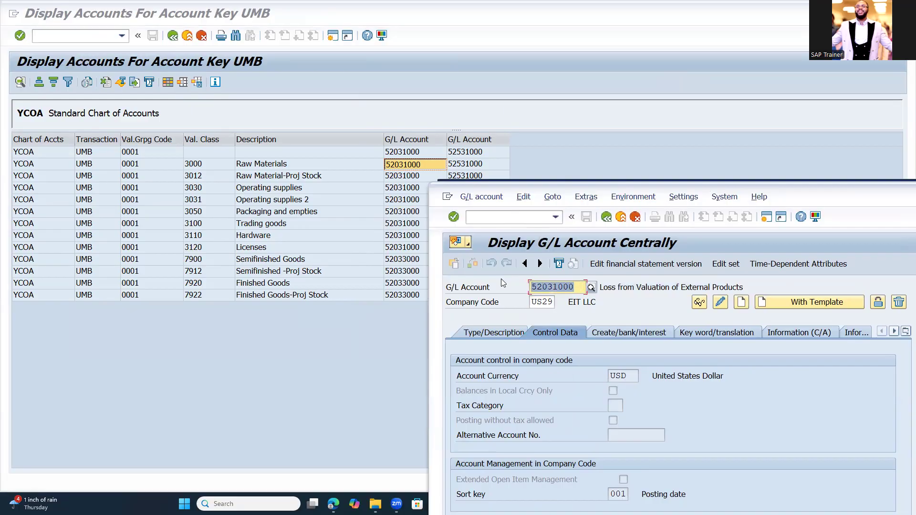
{"action": "key", "text": "BackSpace"}
{"action": "key", "text": "BackSpace"}
{"action": "key", "text": "BackSpace"}
{"action": "key", "text": "BackSpace"}
{"action": "key", "text": "BackSpace"}
{"action": "key", "text": "BackSpace"}
{"action": "key", "text": "BackSpace"}
{"action": "key", "text": "BackSpace"}
{"action": "left_click", "coordinate": [549, 309]}
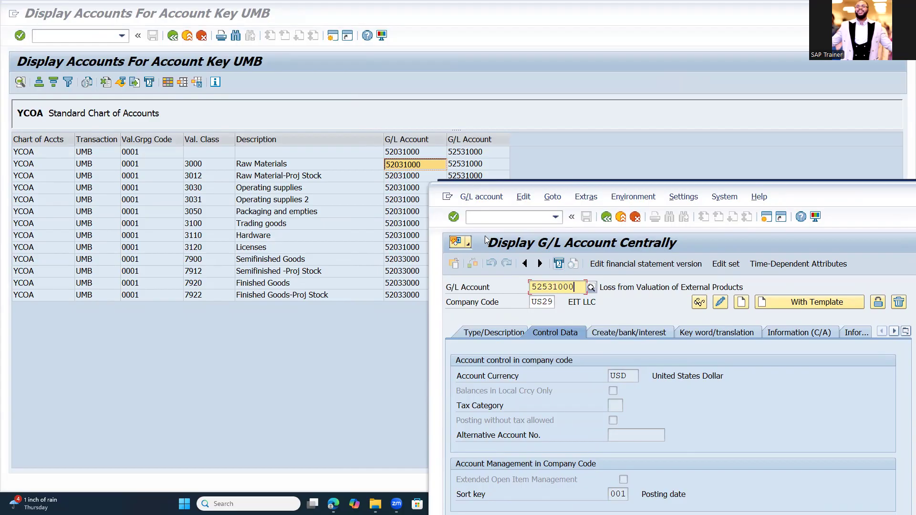
{"action": "left_click", "coordinate": [453, 218]}
{"action": "left_click_drag", "start_coordinate": [600, 287], "coordinate": [746, 289]}
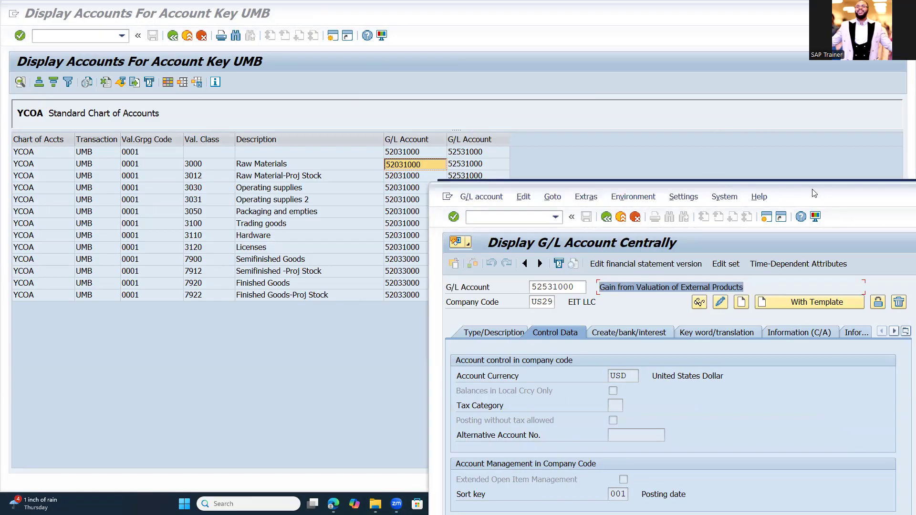
Step: Arrange the two G/L account display windows side by side, resizing them so both account headers can be read
{"action": "left_click_drag", "start_coordinate": [814, 193], "coordinate": [706, 92]}
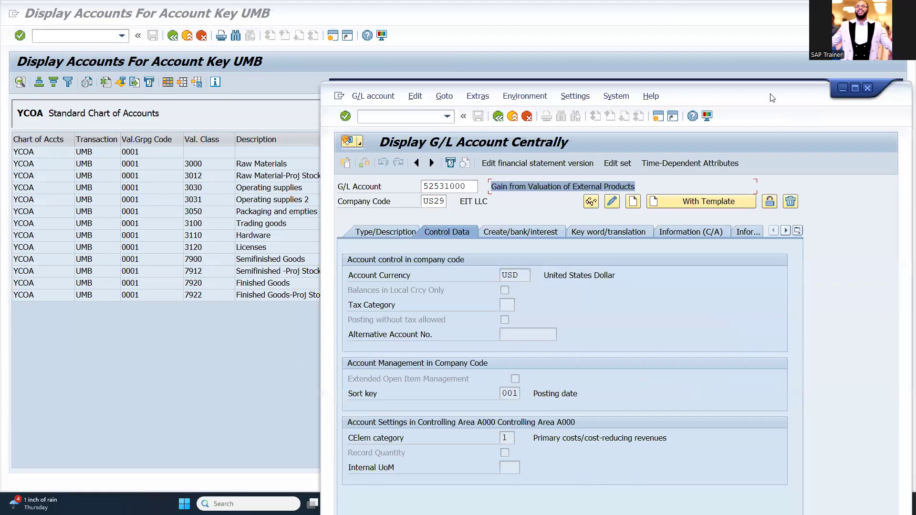
{"action": "left_click_drag", "start_coordinate": [773, 98], "coordinate": [823, 19]}
{"action": "mouse_move", "coordinate": [459, 504]}
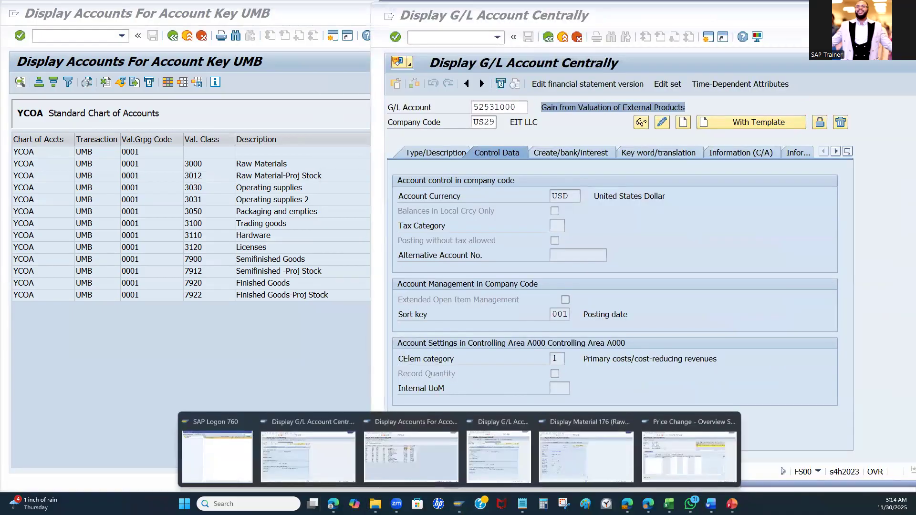
{"action": "left_click", "coordinate": [298, 447]}
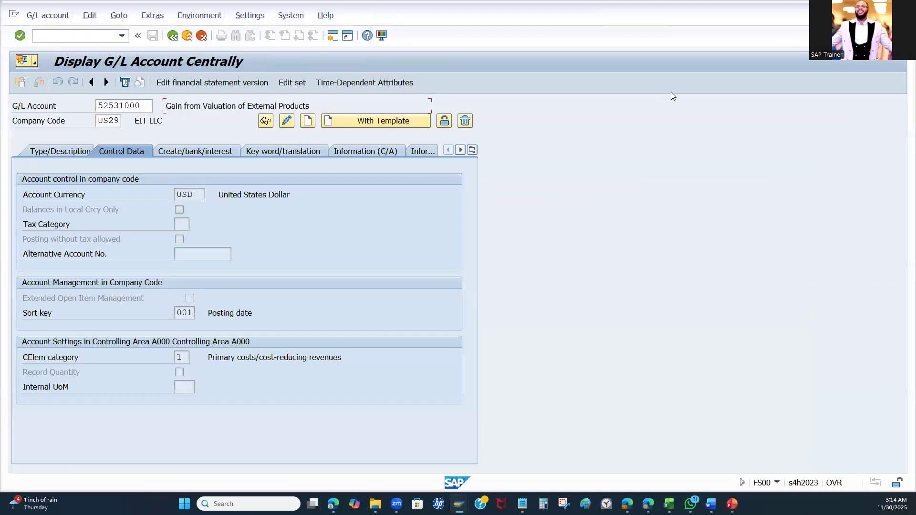
{"action": "left_click_drag", "start_coordinate": [591, 4], "coordinate": [417, 11]}
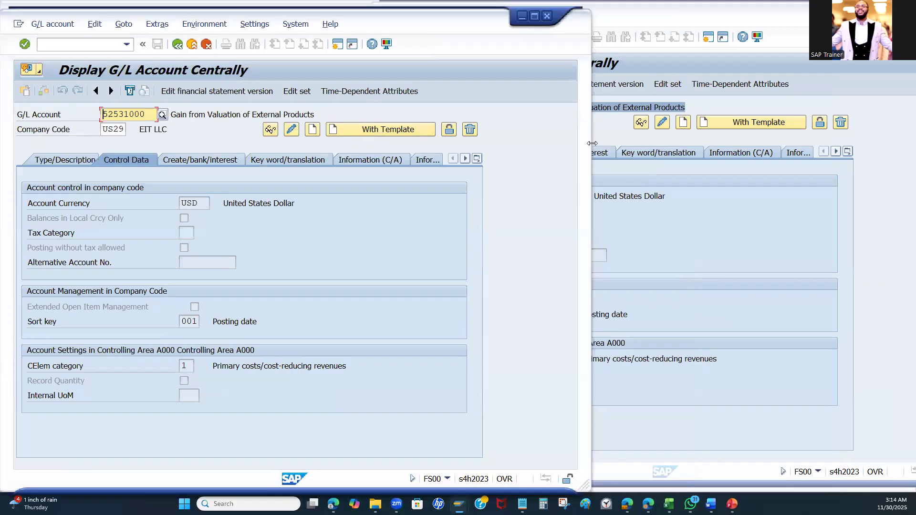
{"action": "left_click", "coordinate": [825, 97]}
{"action": "left_click_drag", "start_coordinate": [772, 29], "coordinate": [696, 25]}
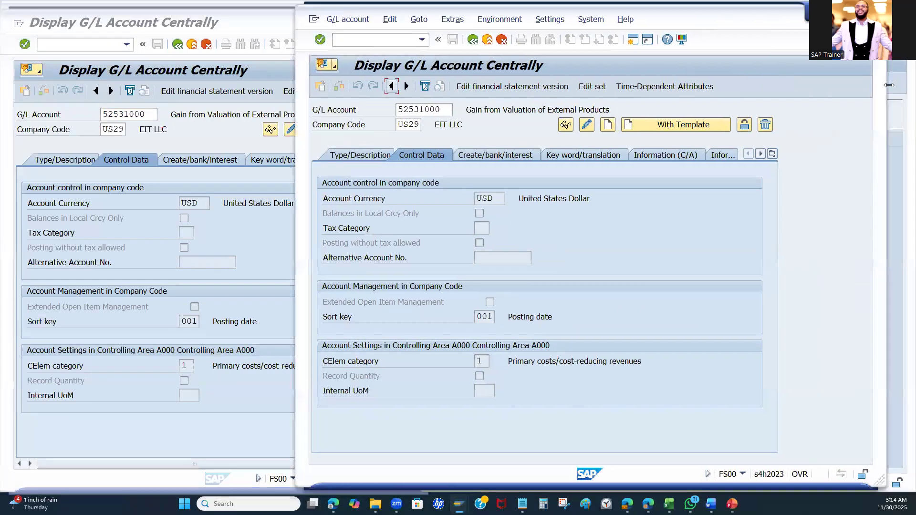
{"action": "left_click_drag", "start_coordinate": [889, 85], "coordinate": [763, 85]}
{"action": "left_click_drag", "start_coordinate": [662, 20], "coordinate": [812, 30]}
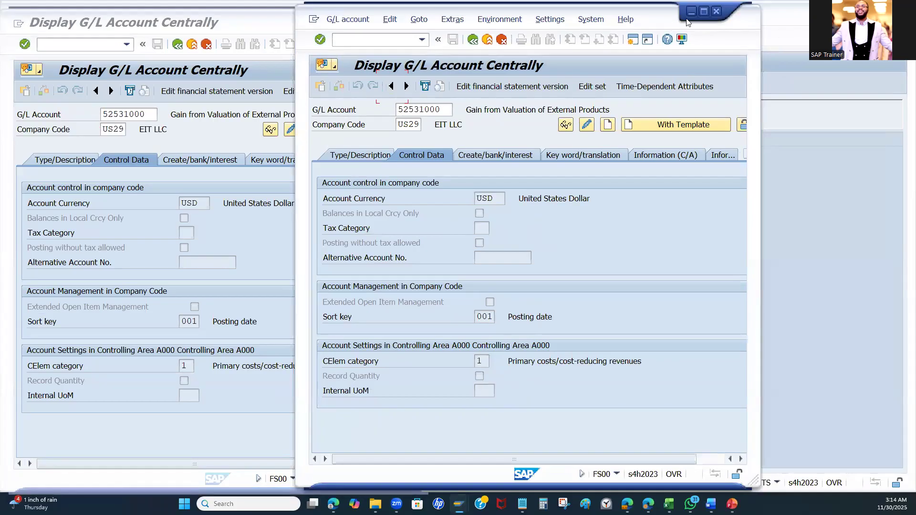
{"action": "left_click_drag", "start_coordinate": [685, 23], "coordinate": [676, 14]}
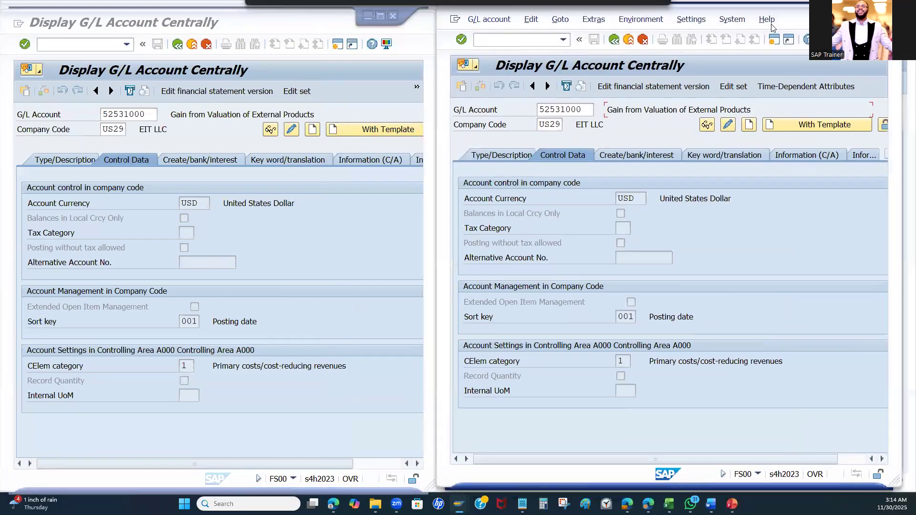
{"action": "left_click", "coordinate": [359, 32]}
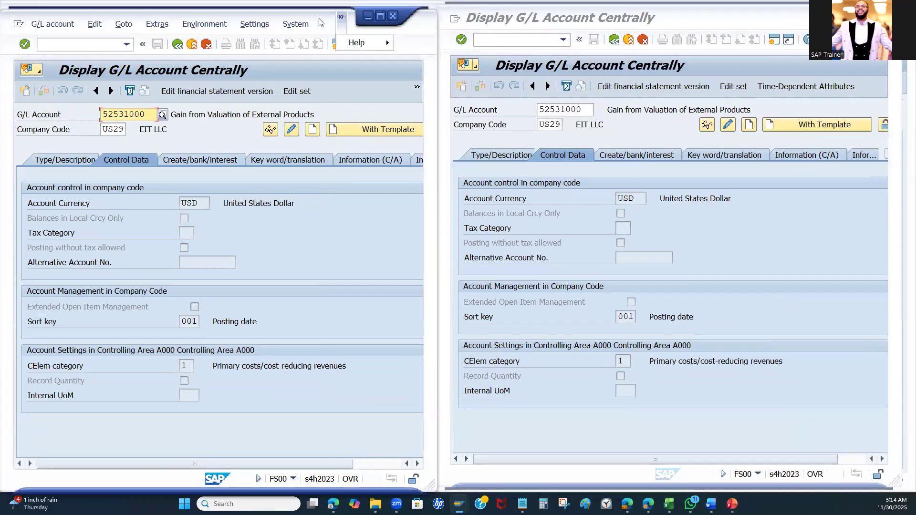
{"action": "left_click_drag", "start_coordinate": [320, 18], "coordinate": [321, 13]}
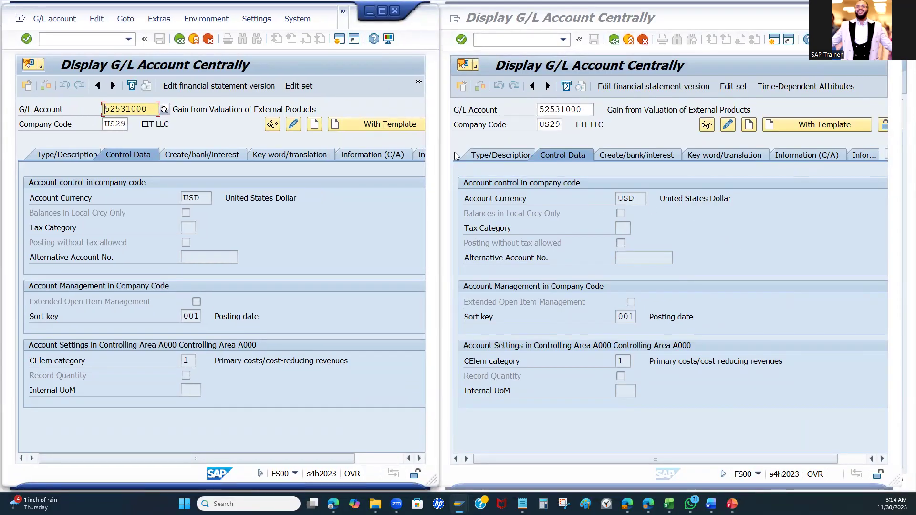
Step: Display G/L account 52031000 in one account window for comparison with 52531000 in the other
{"action": "double_click", "coordinate": [151, 109]}
{"action": "key", "text": "BackSpace"}
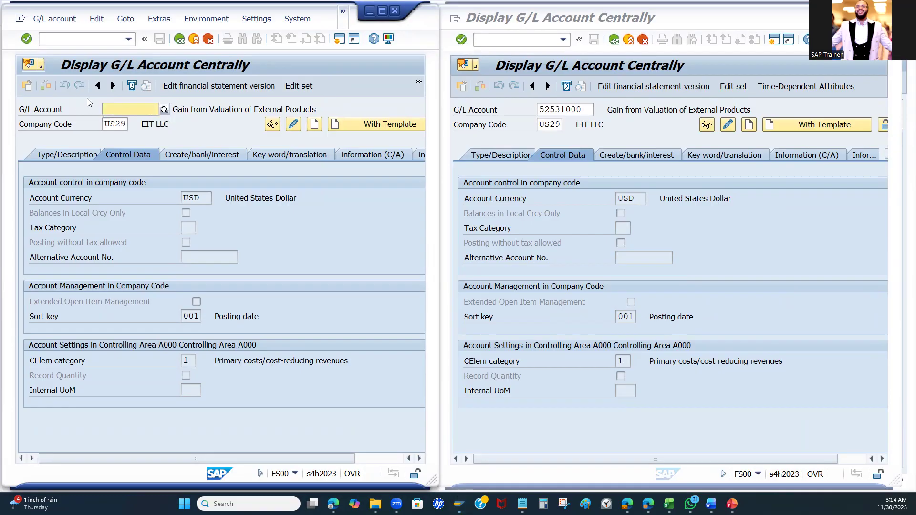
{"action": "left_click", "coordinate": [128, 132]}
{"action": "key", "text": "Return"}
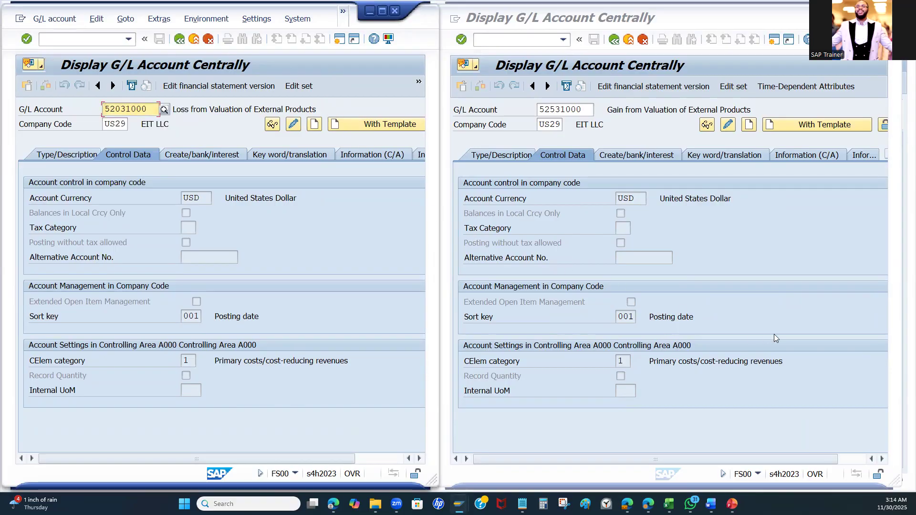
Step: Switch to the browser and look over the videos on the SAP MMTRAINING YouTube channel
{"action": "left_click", "coordinate": [333, 504]}
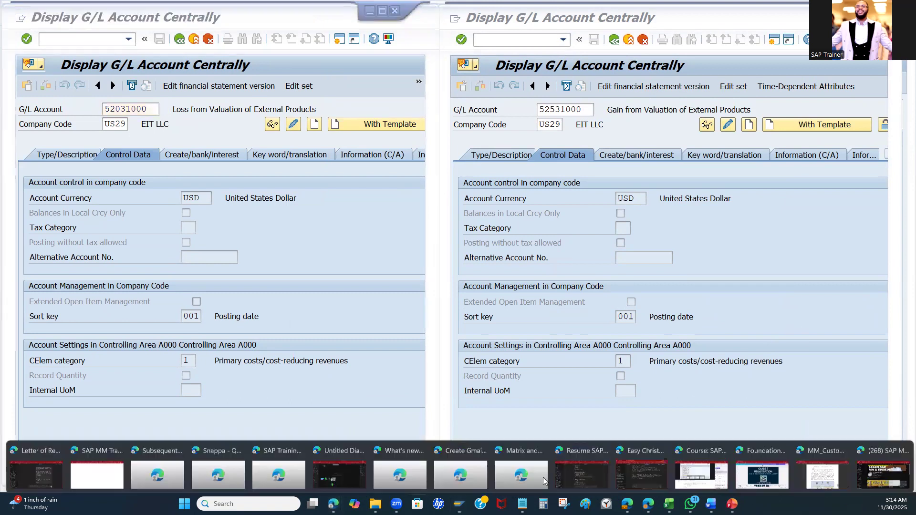
{"action": "left_click", "coordinate": [869, 472]}
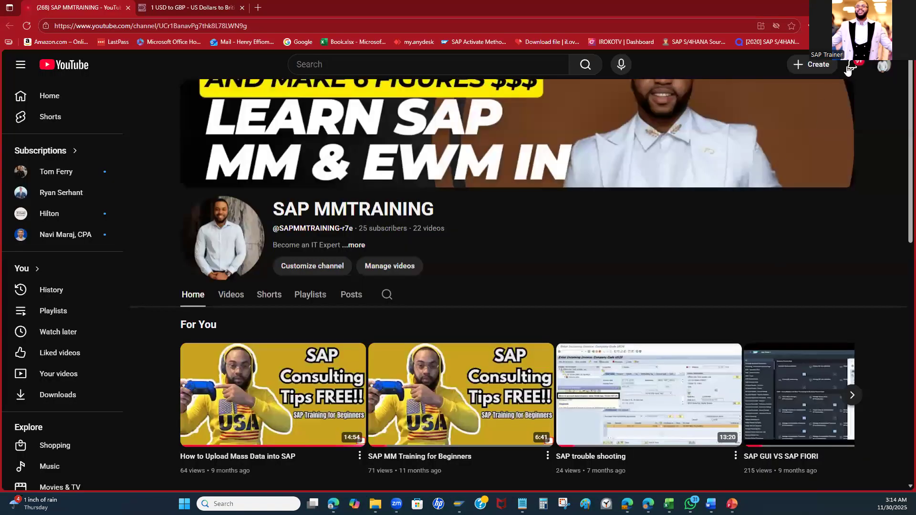
{"action": "scroll", "coordinate": [388, 267], "scroll_direction": "down", "scroll_amount": 1}
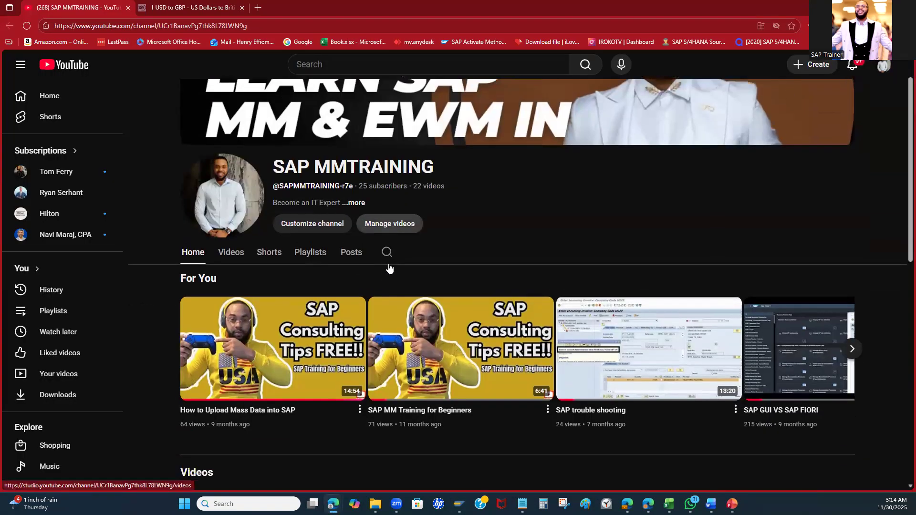
{"action": "scroll", "coordinate": [492, 302], "scroll_direction": "down", "scroll_amount": 1}
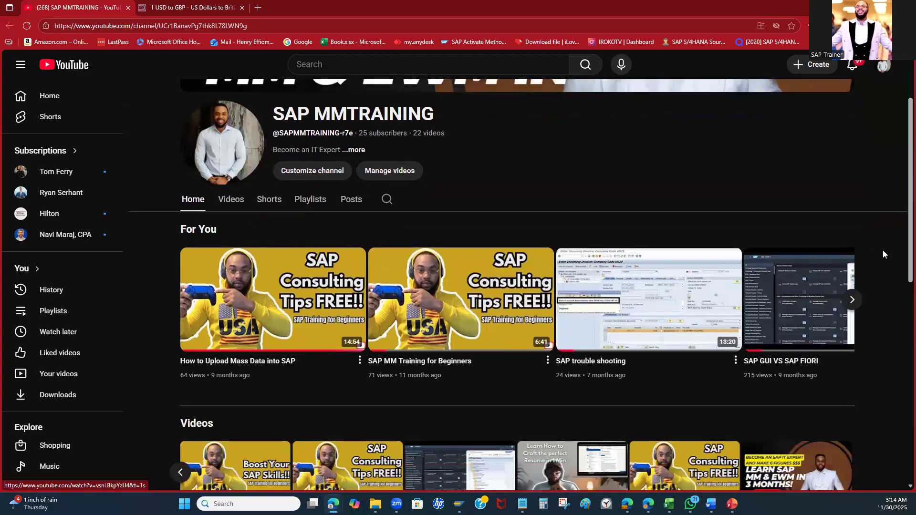
{"action": "scroll", "coordinate": [892, 277], "scroll_direction": "down", "scroll_amount": 1}
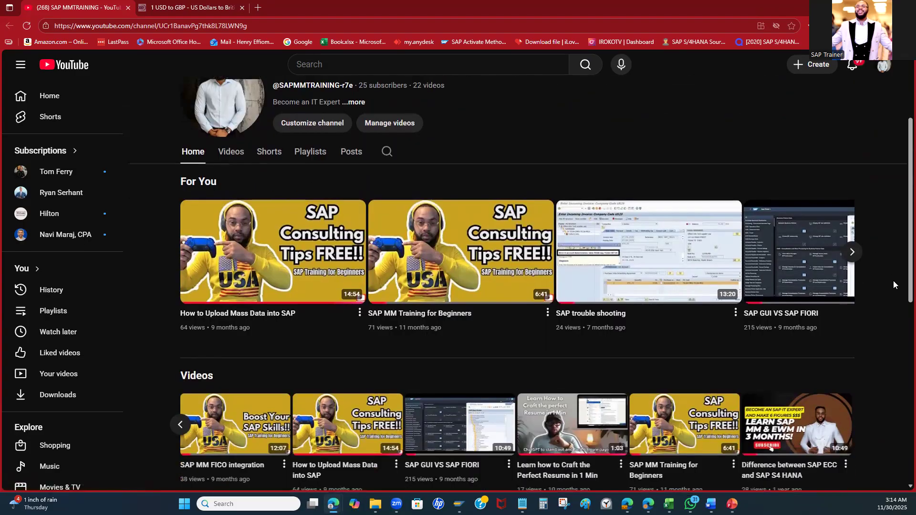
{"action": "scroll", "coordinate": [893, 280], "scroll_direction": "up", "scroll_amount": 3}
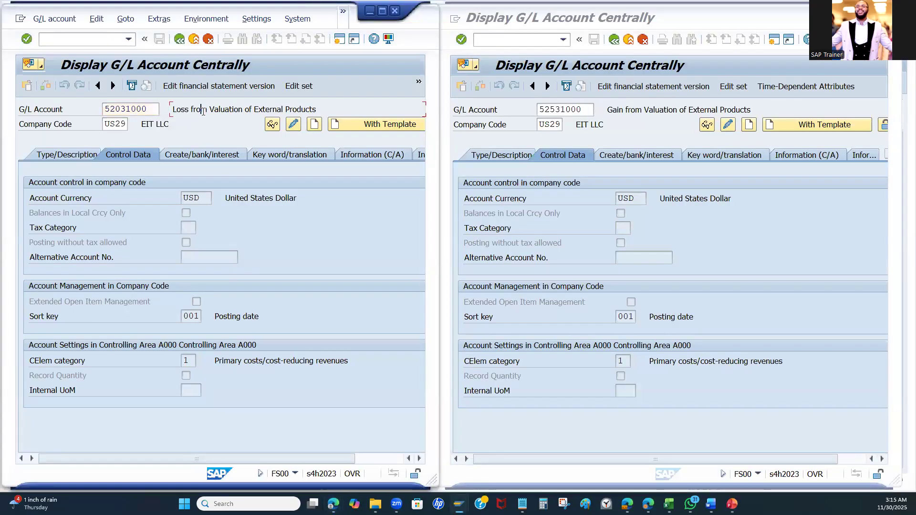
Step: Bring the UMB account list over the two SAP account windows, compare the Raw Materials accounts with them, and minimize the list
{"action": "left_click", "coordinate": [515, 347]}
{"action": "left_click", "coordinate": [515, 348]}
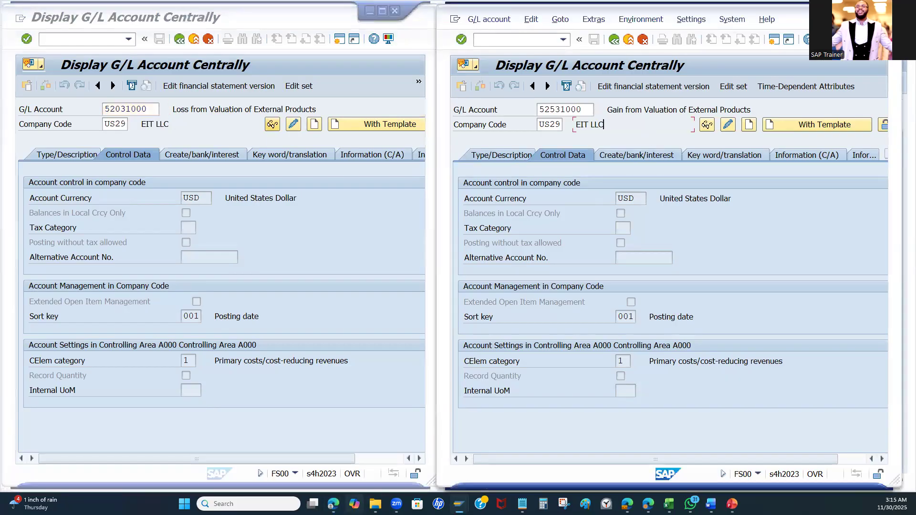
{"action": "mouse_move", "coordinate": [458, 504]}
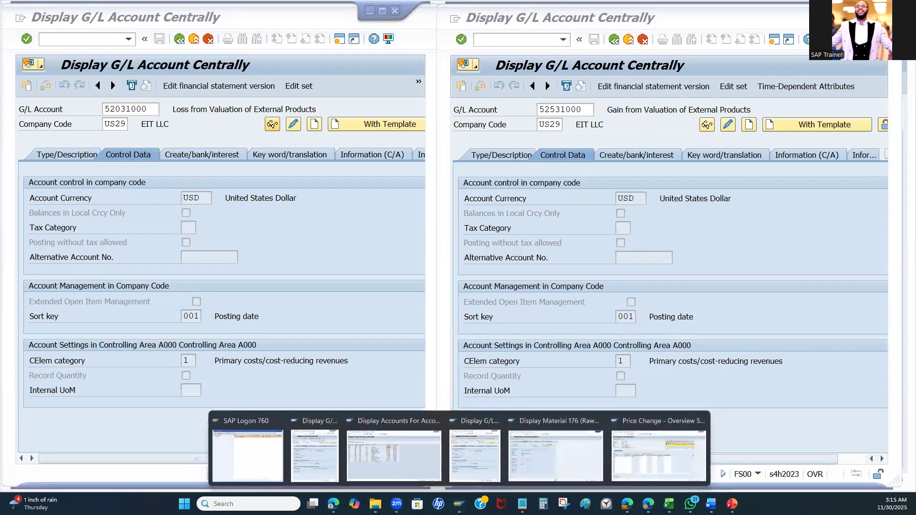
{"action": "left_click", "coordinate": [404, 464]}
{"action": "double_click", "coordinate": [538, 27]}
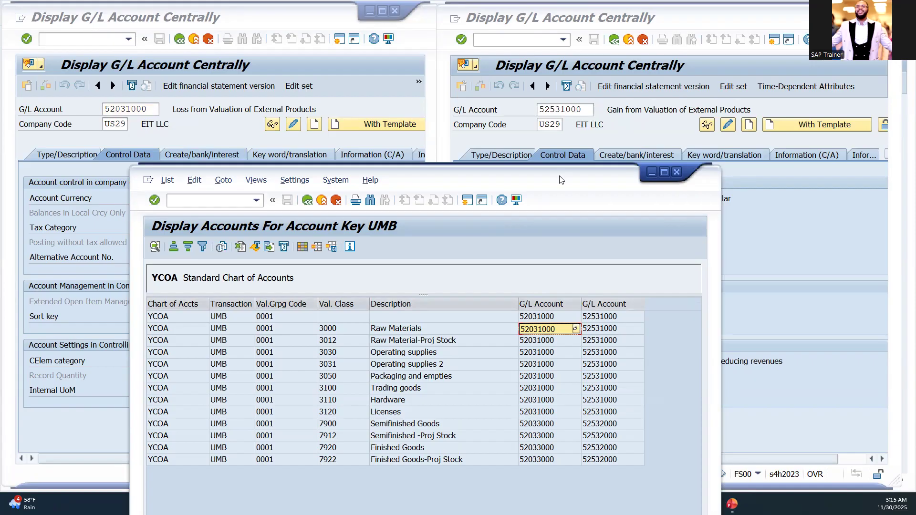
{"action": "left_click_drag", "start_coordinate": [562, 179], "coordinate": [559, 156]}
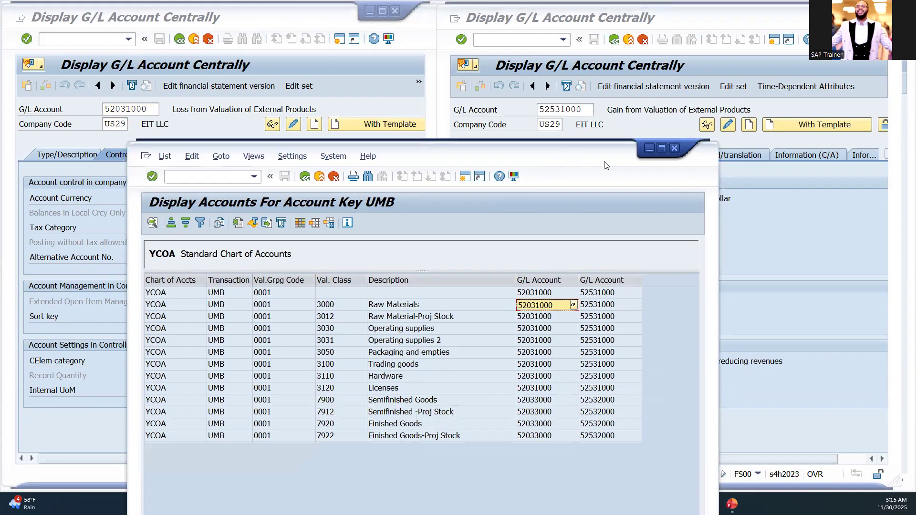
{"action": "left_click", "coordinate": [598, 306]}
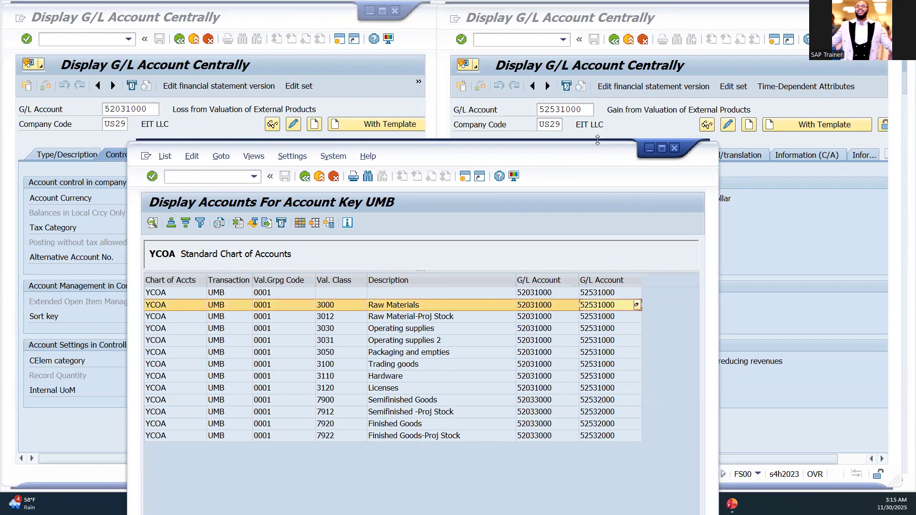
{"action": "left_click", "coordinate": [748, 213]}
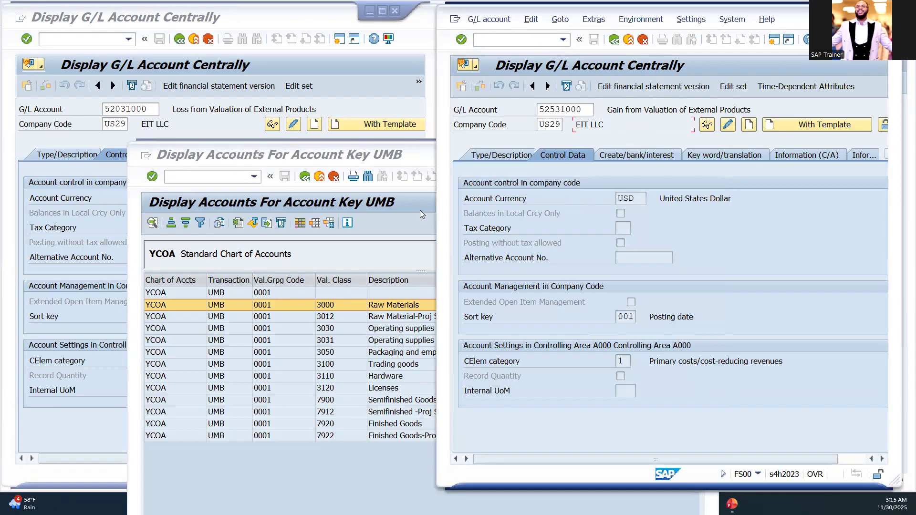
{"action": "left_click", "coordinate": [430, 151]}
{"action": "left_click", "coordinate": [651, 149]}
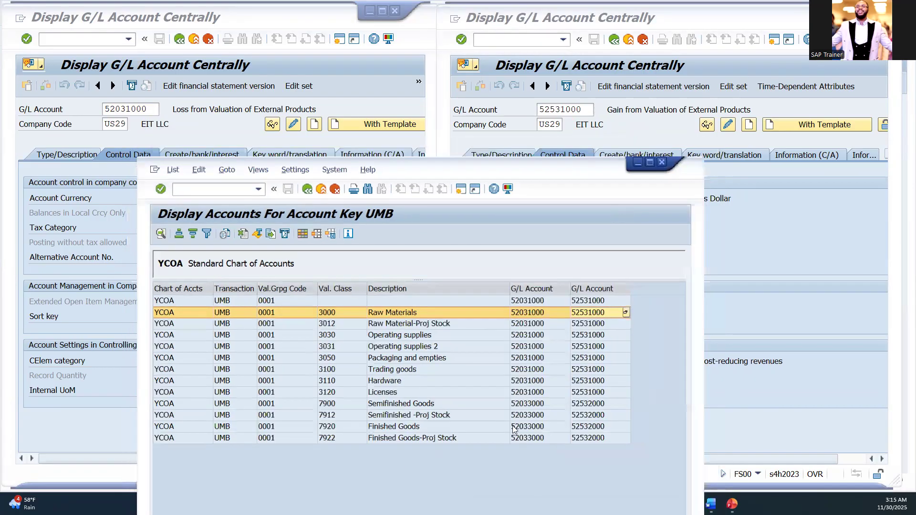
Step: Return to the Price Change overview for material 176 and examine the error message for account 52531000
{"action": "mouse_move", "coordinate": [459, 504]}
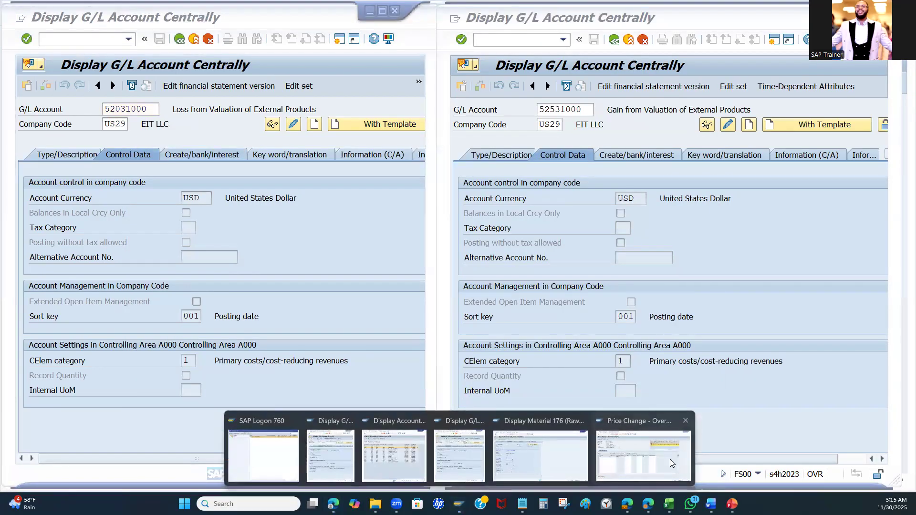
{"action": "left_click", "coordinate": [670, 459]}
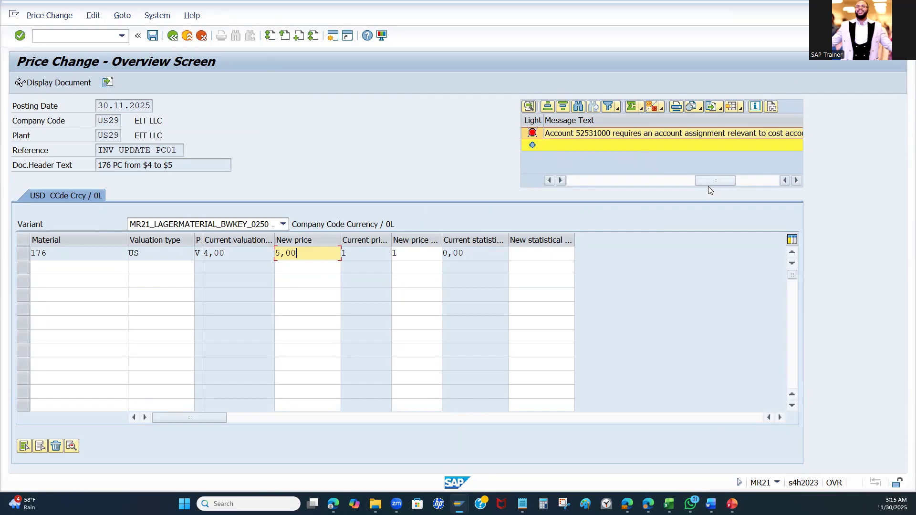
{"action": "left_click_drag", "start_coordinate": [720, 182], "coordinate": [662, 207]}
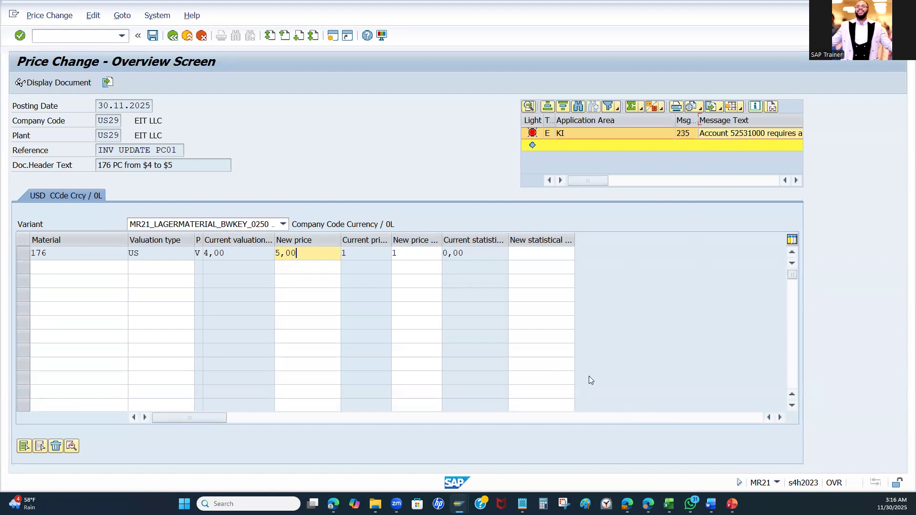
Step: Check the material 176 display, then place the G/L account 52531000 window beside the Price Change overview
{"action": "mouse_move", "coordinate": [458, 504]}
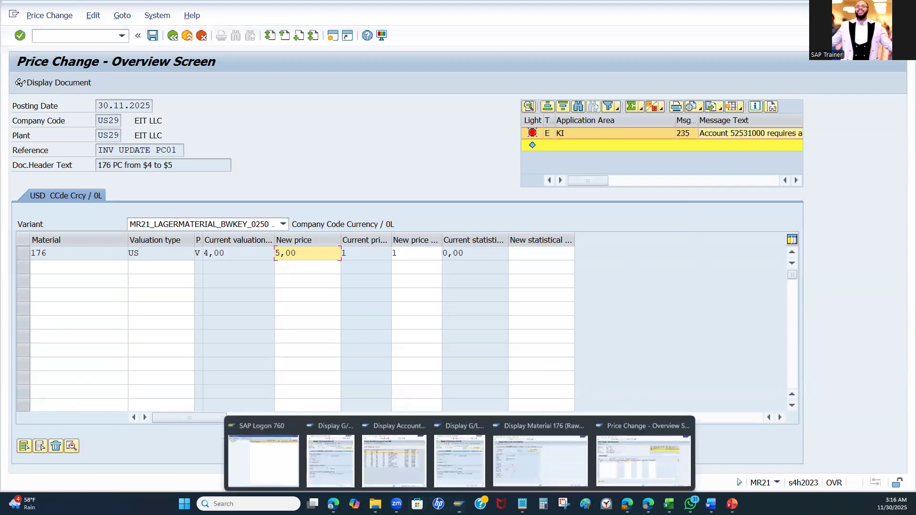
{"action": "left_click", "coordinate": [538, 457]}
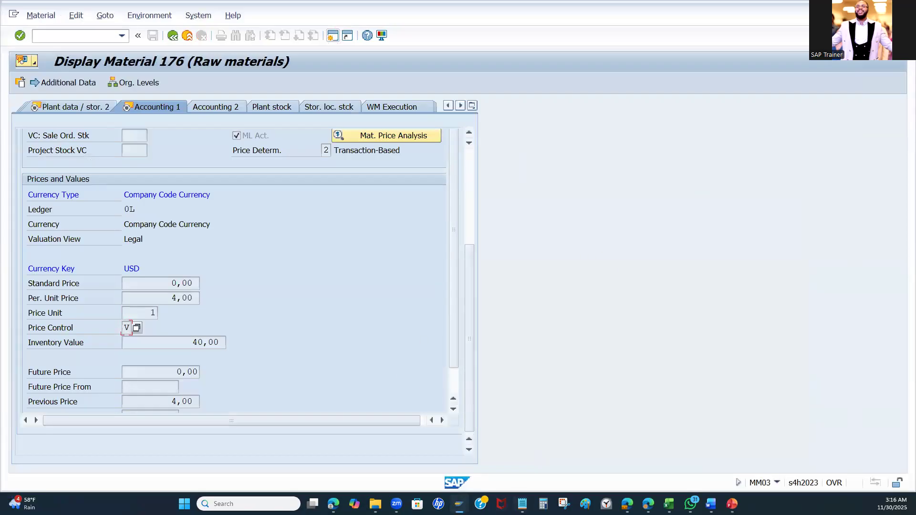
{"action": "left_click", "coordinate": [458, 504]}
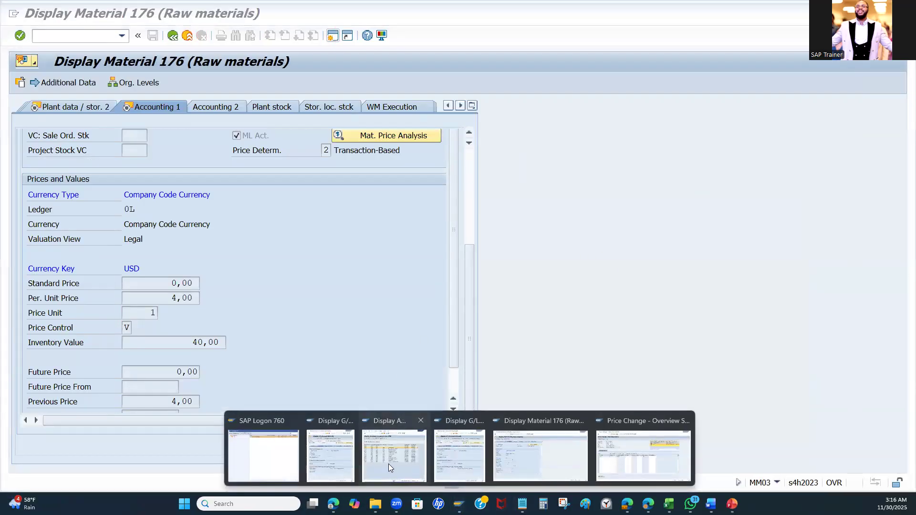
{"action": "left_click", "coordinate": [455, 459]}
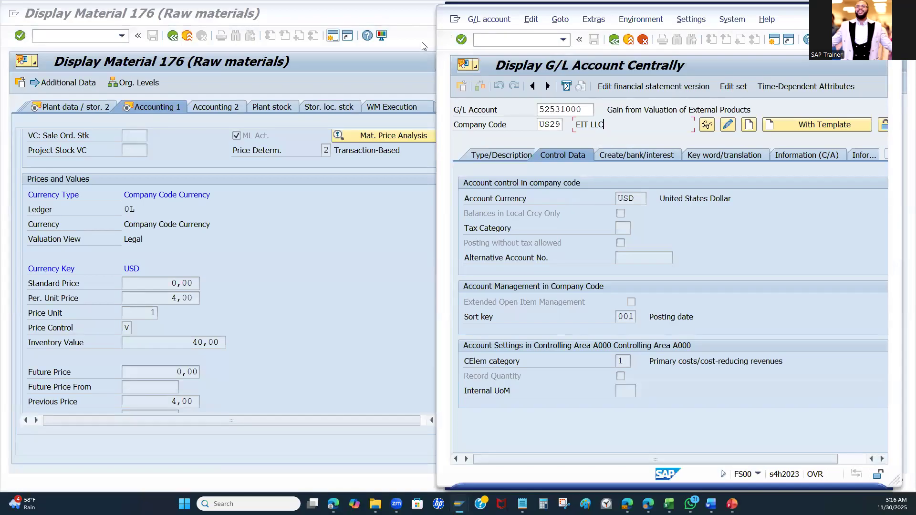
{"action": "left_click", "coordinate": [424, 46]}
{"action": "left_click", "coordinate": [858, 8]}
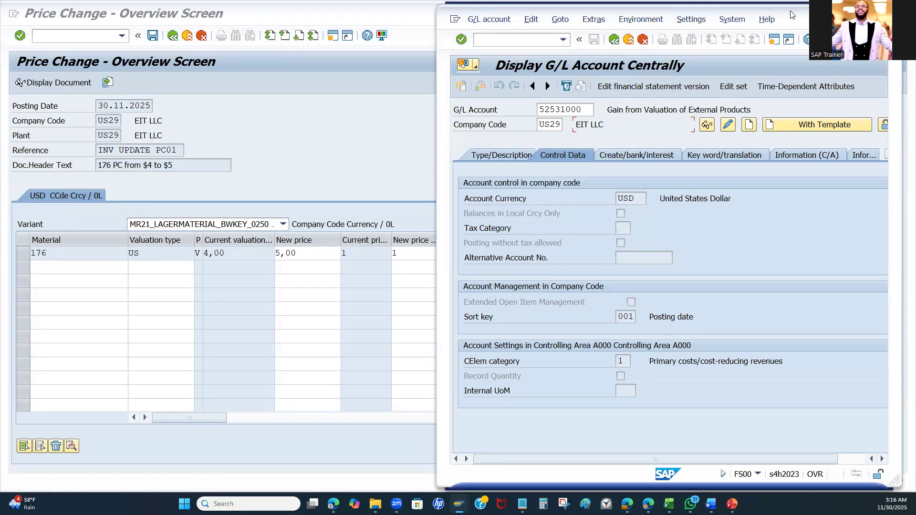
{"action": "left_click_drag", "start_coordinate": [791, 15], "coordinate": [808, 16]}
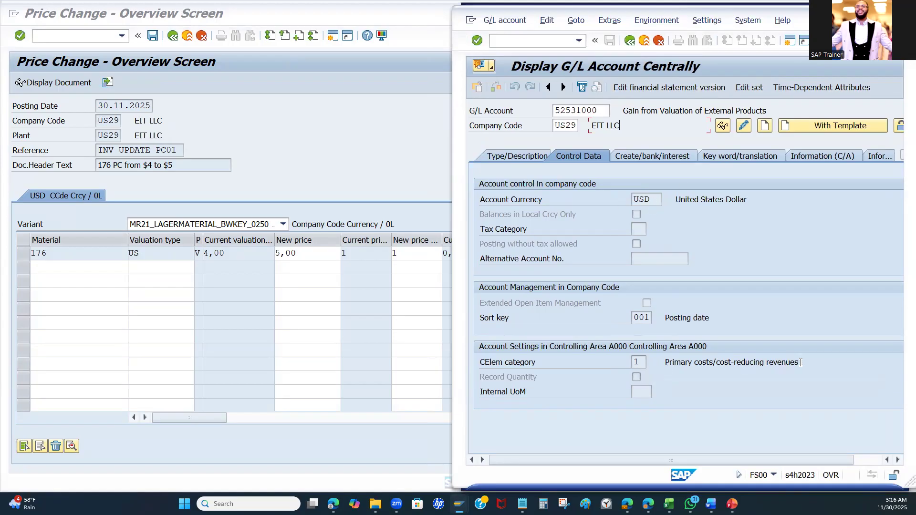
Step: Examine the cost element category and its description in the control data of G/L account 52531000
{"action": "left_click_drag", "start_coordinate": [802, 363], "coordinate": [662, 362]}
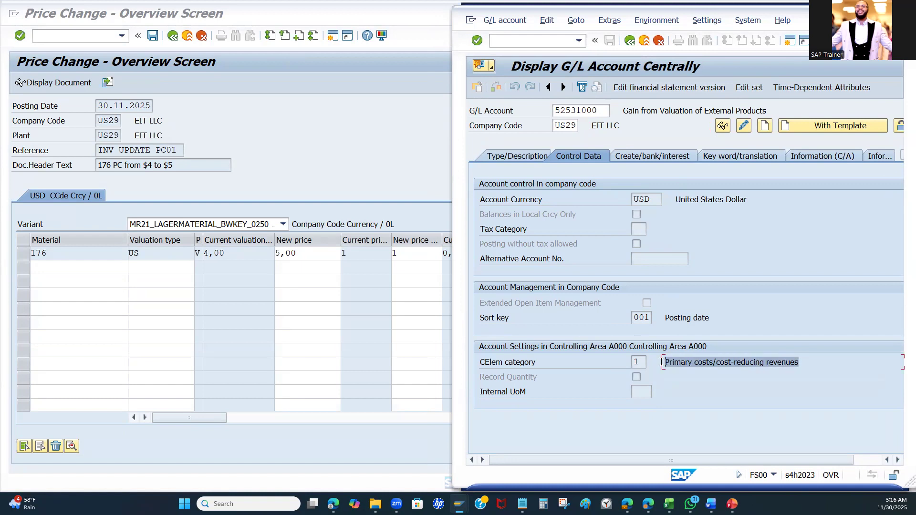
{"action": "left_click", "coordinate": [635, 364]}
{"action": "left_click_drag", "start_coordinate": [808, 362], "coordinate": [656, 357]}
{"action": "left_click", "coordinate": [732, 363]}
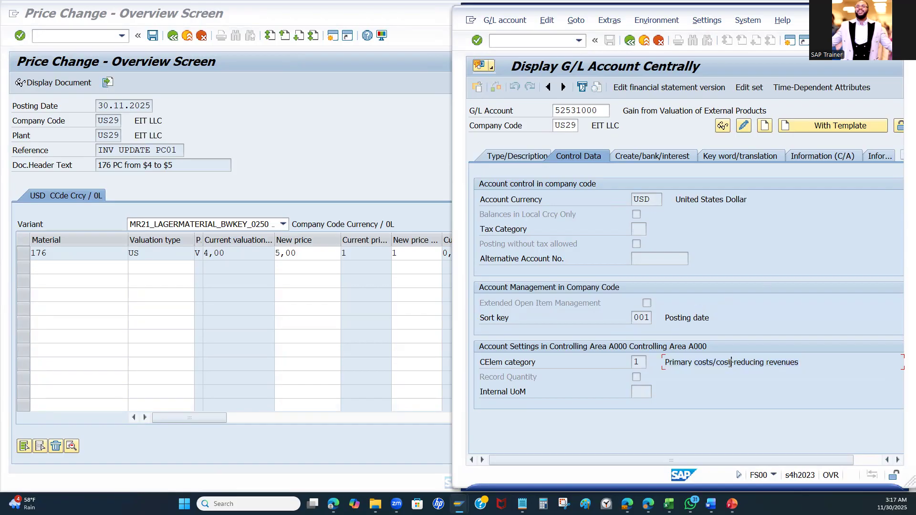
{"action": "left_click_drag", "start_coordinate": [802, 363], "coordinate": [653, 353]}
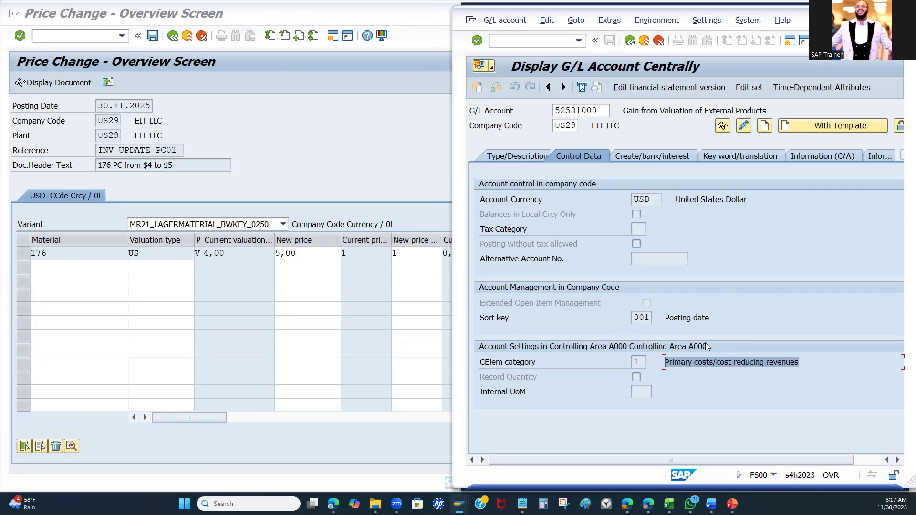
Step: Open the default account assignment view with transaction OKB9 in a new session and maximize its window
{"action": "left_click", "coordinate": [789, 41]}
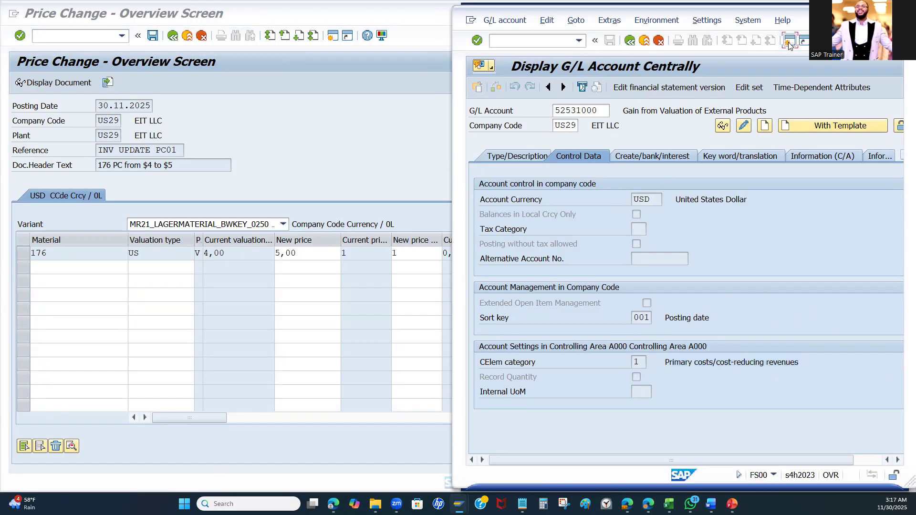
{"action": "type", "text": "ok"}
{"action": "type", "text": "yc"}
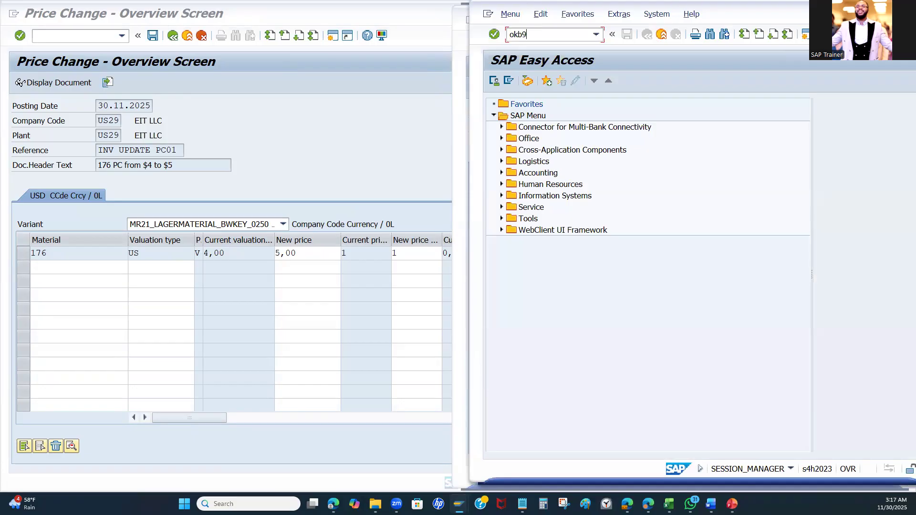
{"action": "key", "text": "Return"}
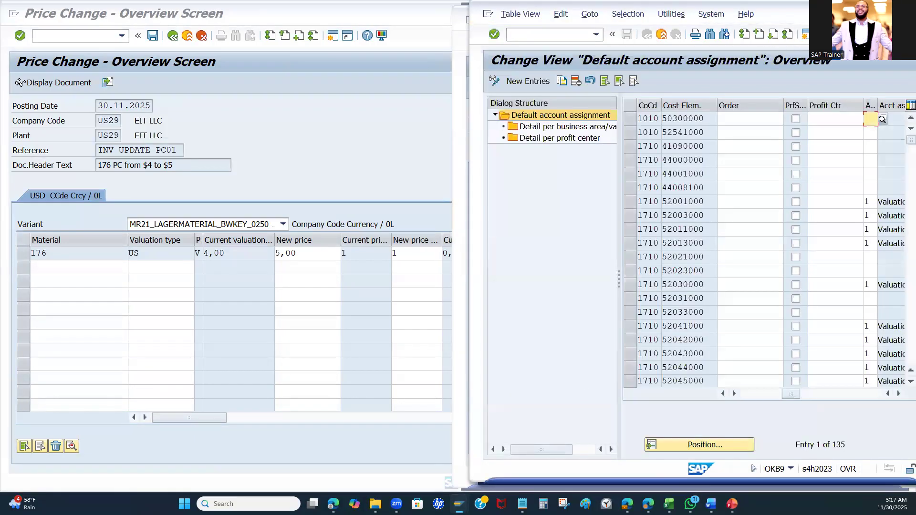
{"action": "double_click", "coordinate": [733, 64]}
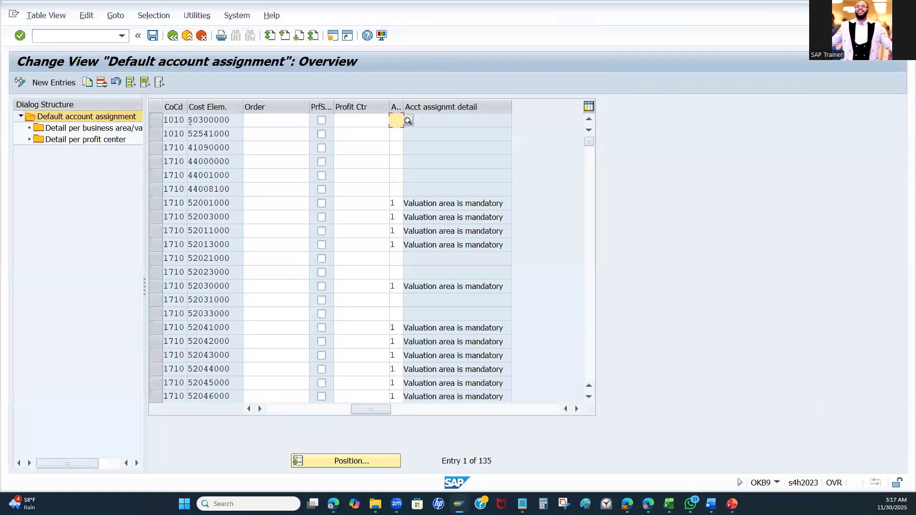
Step: Widen the company code column, look through the default account assignments, and position the list at company code US29
{"action": "left_click_drag", "start_coordinate": [197, 101], "coordinate": [197, 102]}
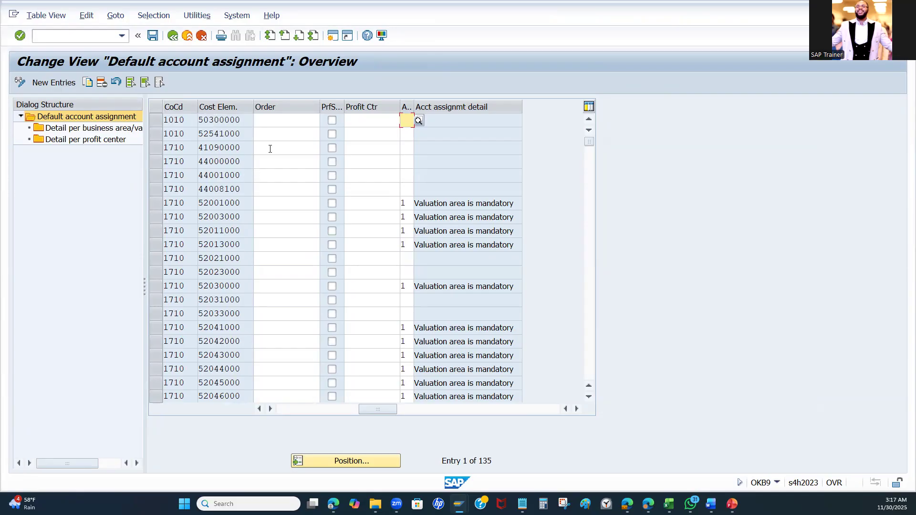
{"action": "scroll", "coordinate": [231, 239], "scroll_direction": "down", "scroll_amount": 5}
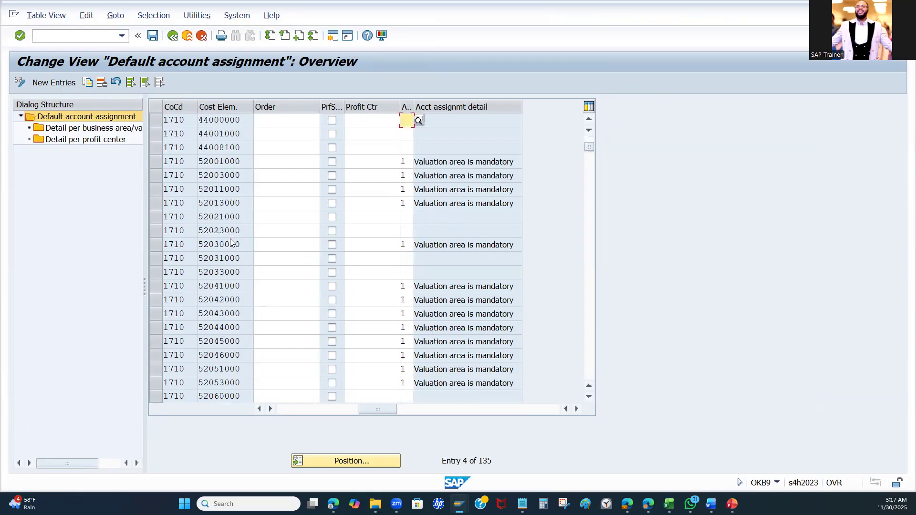
{"action": "scroll", "coordinate": [231, 244], "scroll_direction": "down", "scroll_amount": 7}
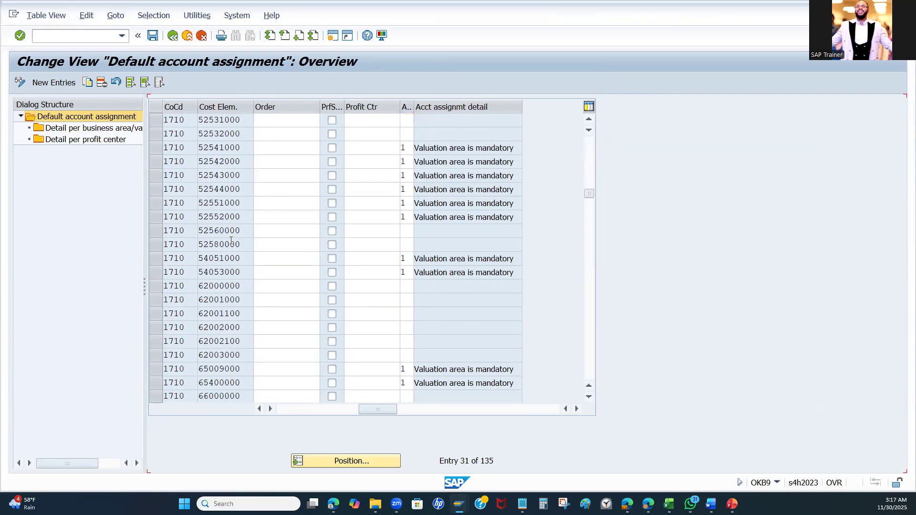
{"action": "scroll", "coordinate": [231, 245], "scroll_direction": "down", "scroll_amount": 6}
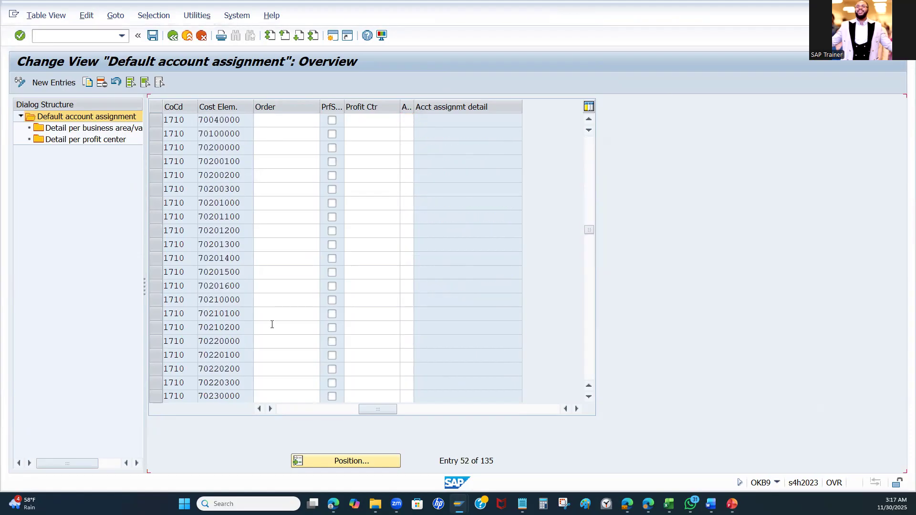
{"action": "left_click", "coordinate": [345, 461]}
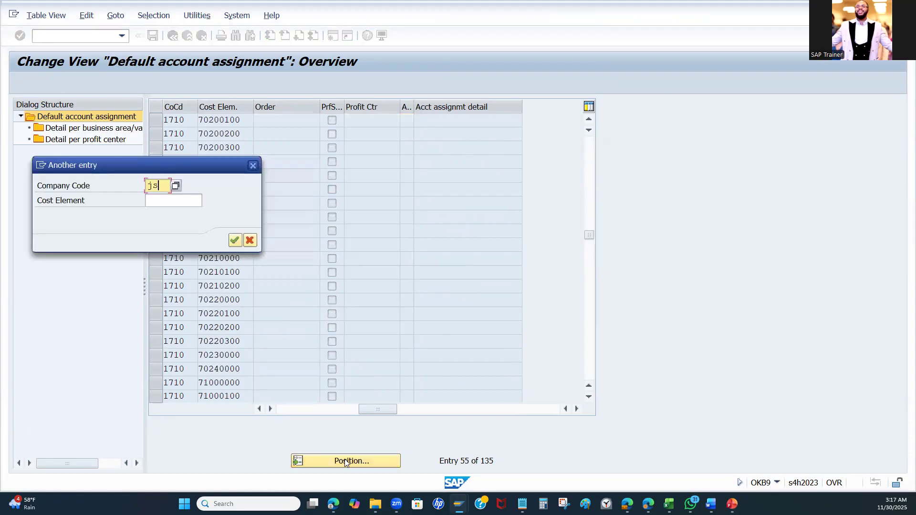
{"action": "key", "text": "BackSpace"}
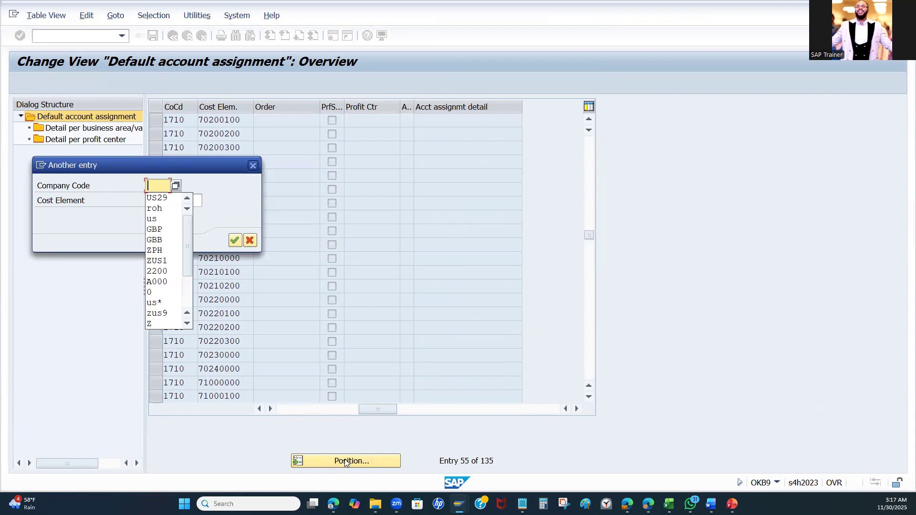
{"action": "left_click", "coordinate": [157, 197]}
{"action": "key", "text": "Return"}
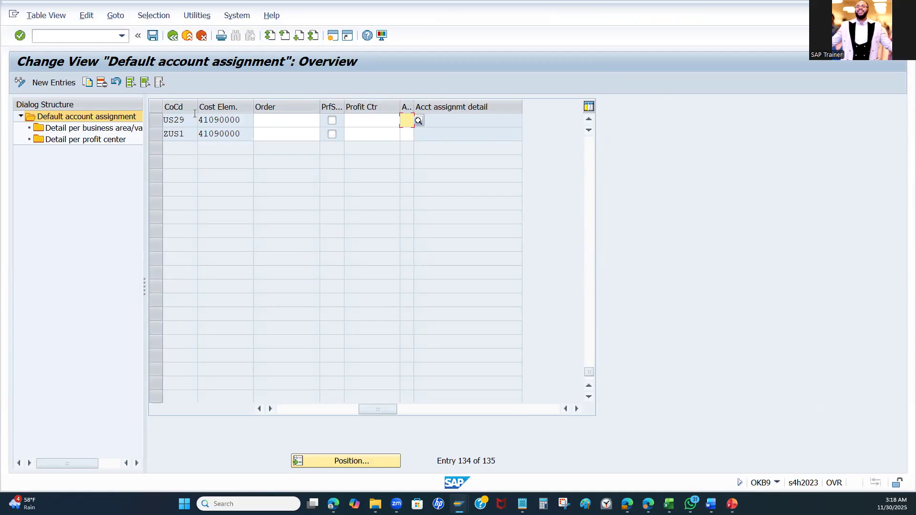
Step: Copy cost element 41090000 from the US29 entry and display that account in the G/L account window showing 52031000
{"action": "left_click", "coordinate": [222, 120]}
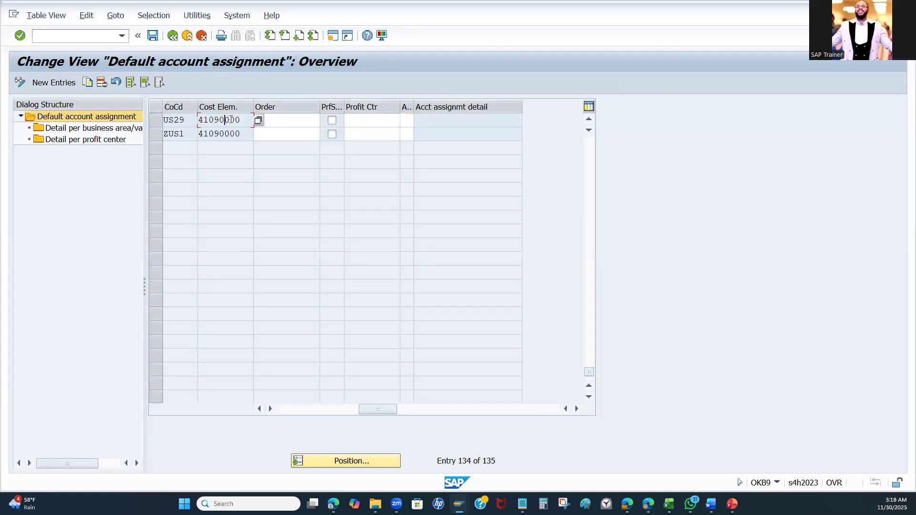
{"action": "left_click_drag", "start_coordinate": [242, 120], "coordinate": [204, 121]}
{"action": "left_click", "coordinate": [231, 119]}
{"action": "left_click", "coordinate": [459, 504]}
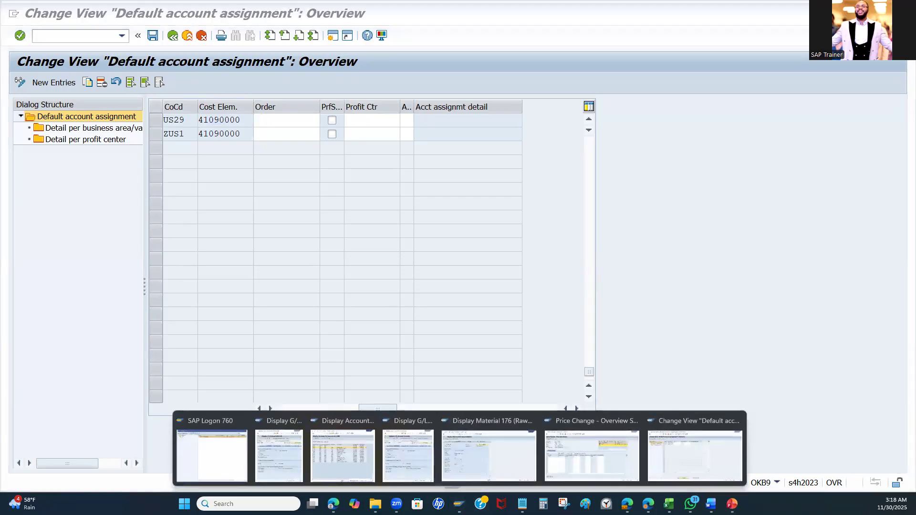
{"action": "left_click", "coordinate": [279, 444]}
{"action": "left_click_drag", "start_coordinate": [152, 110], "coordinate": [91, 100]}
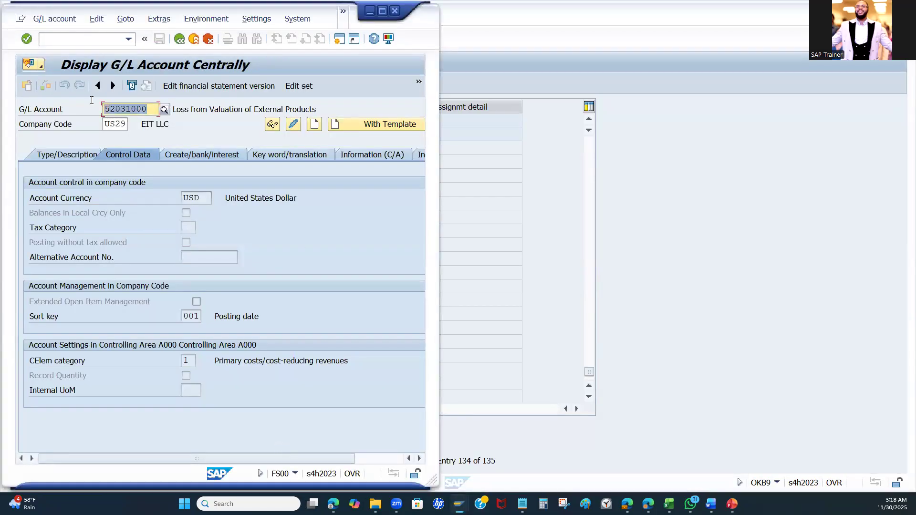
{"action": "type", "text": "41090000"}
{"action": "key", "text": "Return"}
Step: Examine the name and cost element category of account 41090000 and move its window beside the default account assignment list
{"action": "left_click_drag", "start_coordinate": [265, 109], "coordinate": [172, 104]}
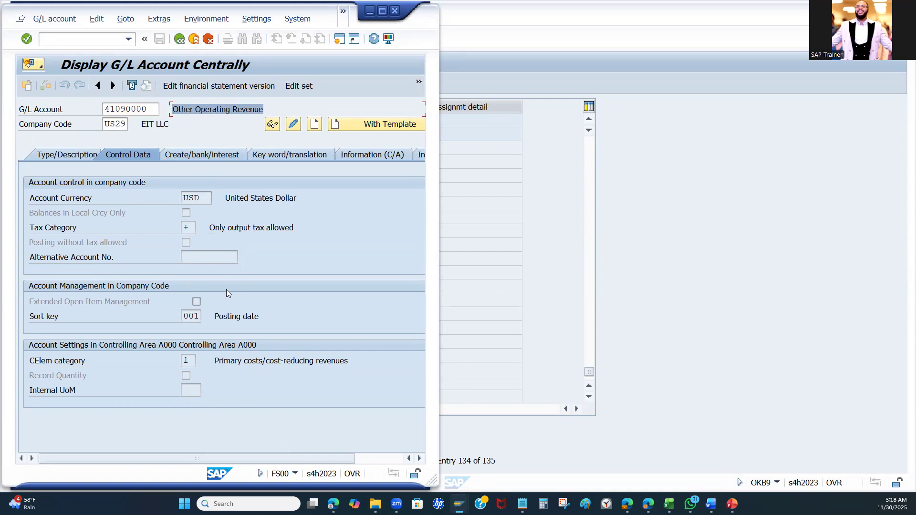
{"action": "left_click_drag", "start_coordinate": [213, 362], "coordinate": [356, 365]}
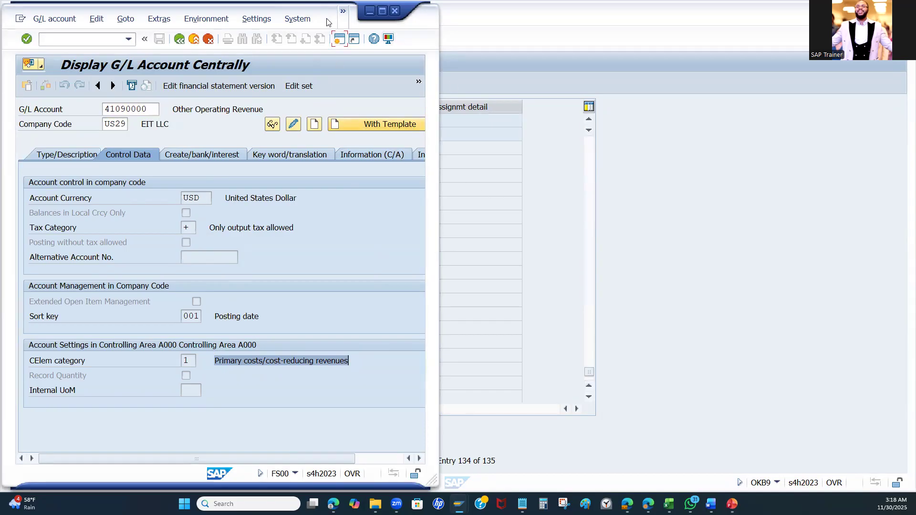
{"action": "left_click_drag", "start_coordinate": [327, 22], "coordinate": [809, 28]}
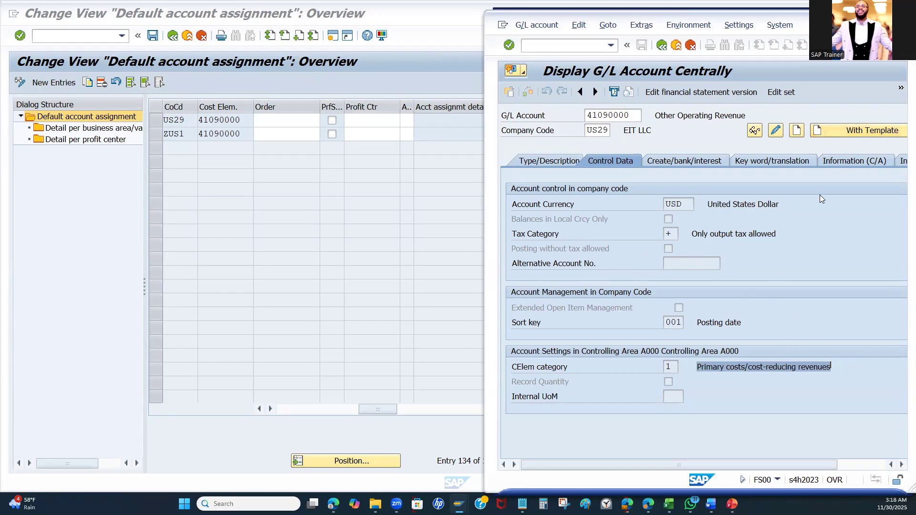
{"action": "left_click_drag", "start_coordinate": [811, 25], "coordinate": [808, 19]}
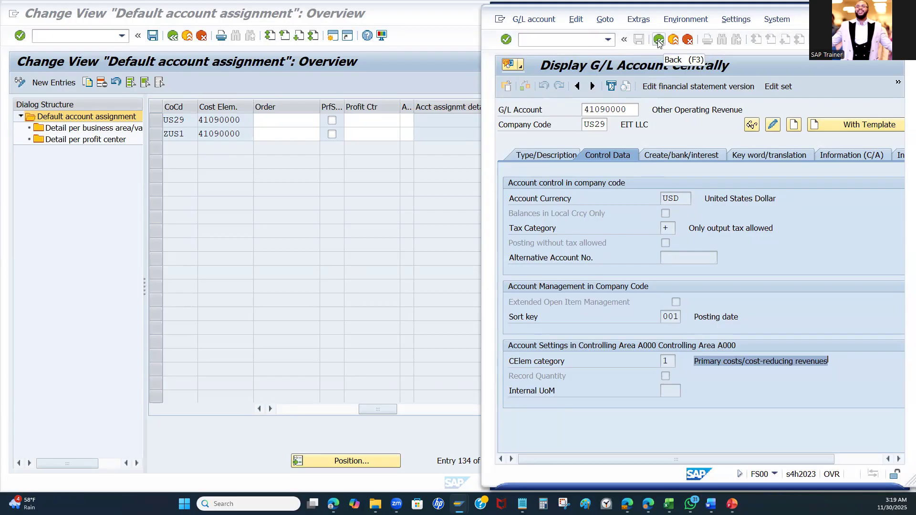
Step: Display G/L account 52031000 again in the account window and return to the default account assignment list
{"action": "left_click", "coordinate": [630, 110]}
{"action": "key", "text": "BackSpace"}
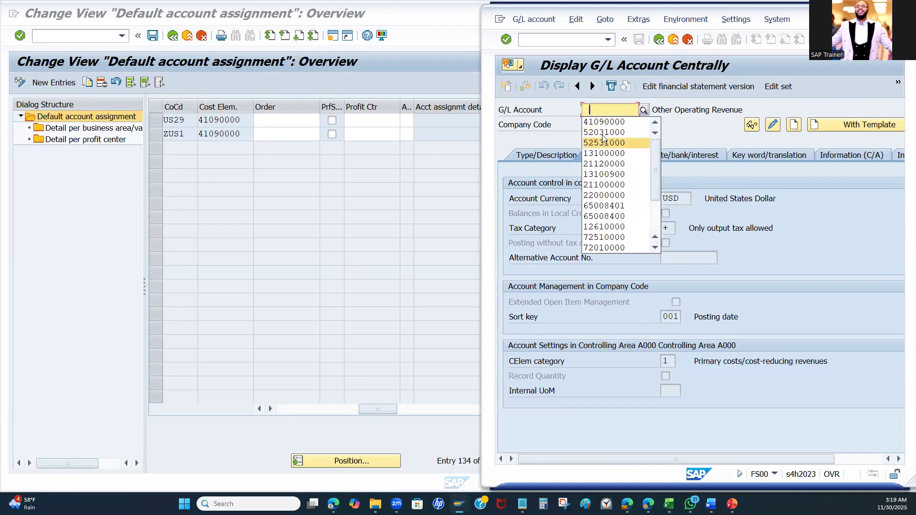
{"action": "left_click", "coordinate": [604, 134]}
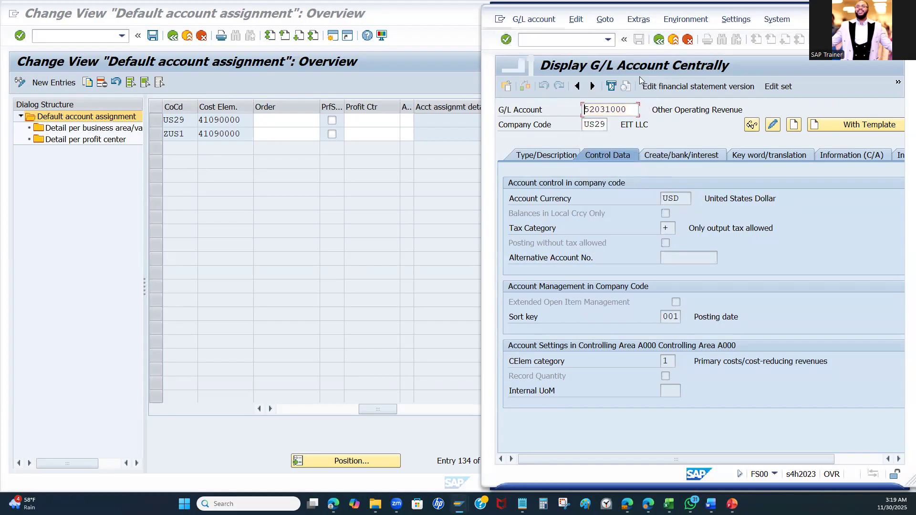
{"action": "key", "text": "Return"}
{"action": "left_click", "coordinate": [200, 120]}
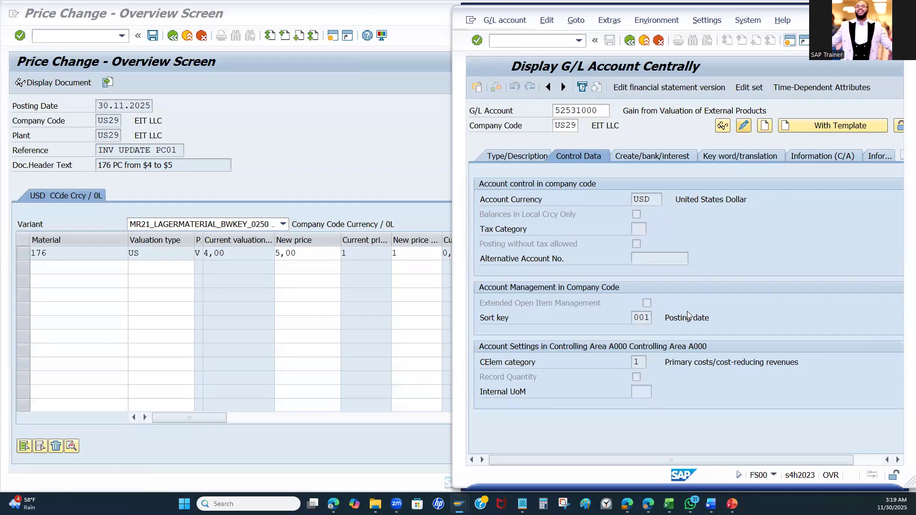
Step: Put G/L account 52531000 in change mode, select cost element category 1, Primary costs/cost-reducing revenues, and highlight its description
{"action": "left_click", "coordinate": [636, 363]}
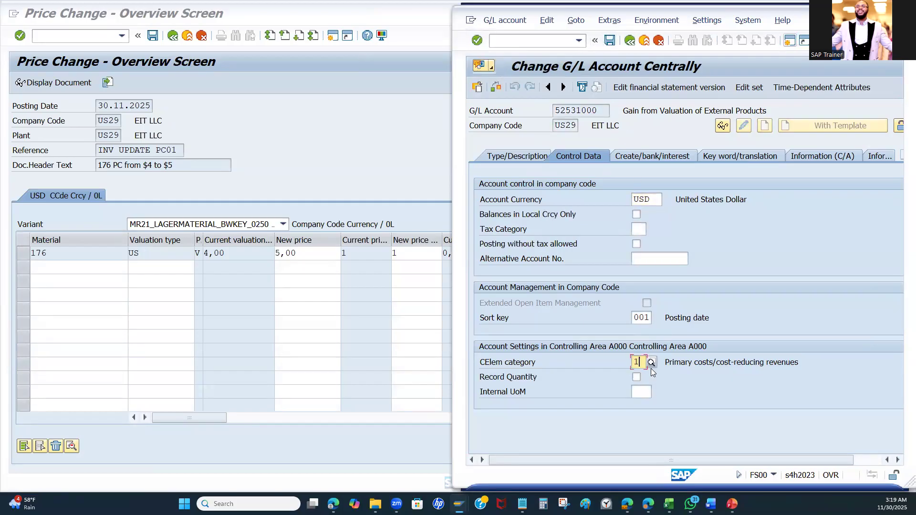
{"action": "left_click", "coordinate": [721, 315]}
{"action": "left_click", "coordinate": [642, 392]}
{"action": "left_click", "coordinate": [640, 361]}
{"action": "type", "text": "1"}
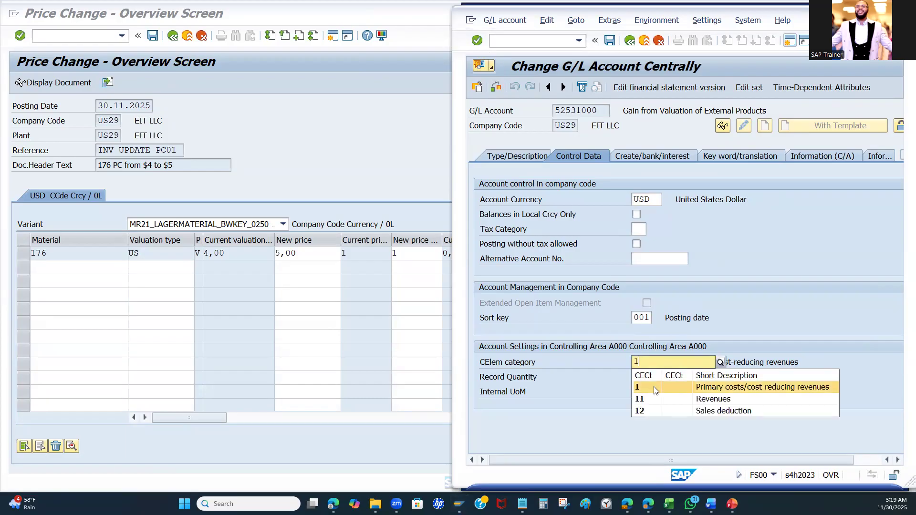
{"action": "left_click", "coordinate": [653, 386]}
{"action": "left_click_drag", "start_coordinate": [803, 360], "coordinate": [660, 359]}
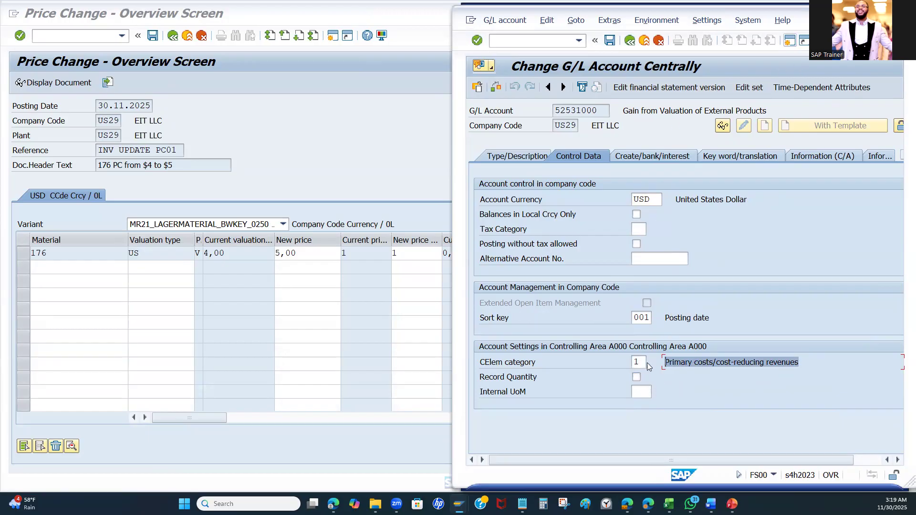
{"action": "left_click", "coordinate": [803, 363]}
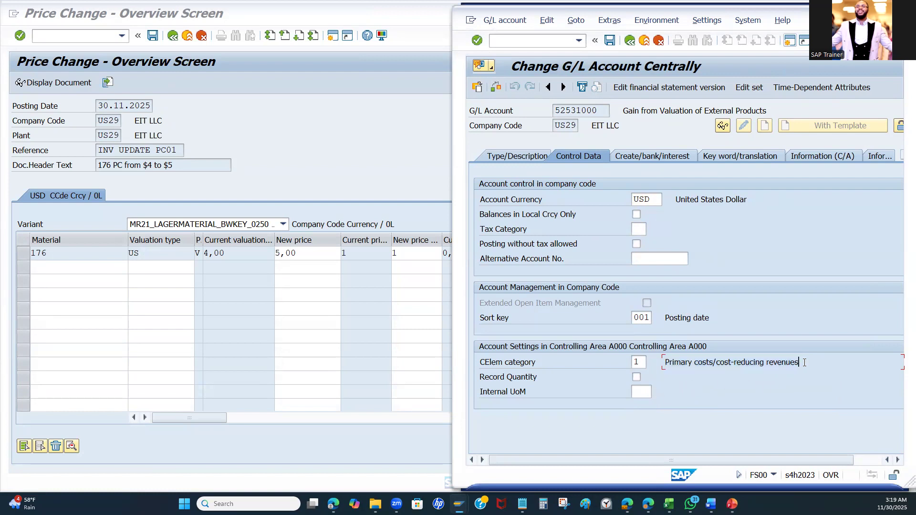
{"action": "left_click_drag", "start_coordinate": [716, 360], "coordinate": [650, 360]}
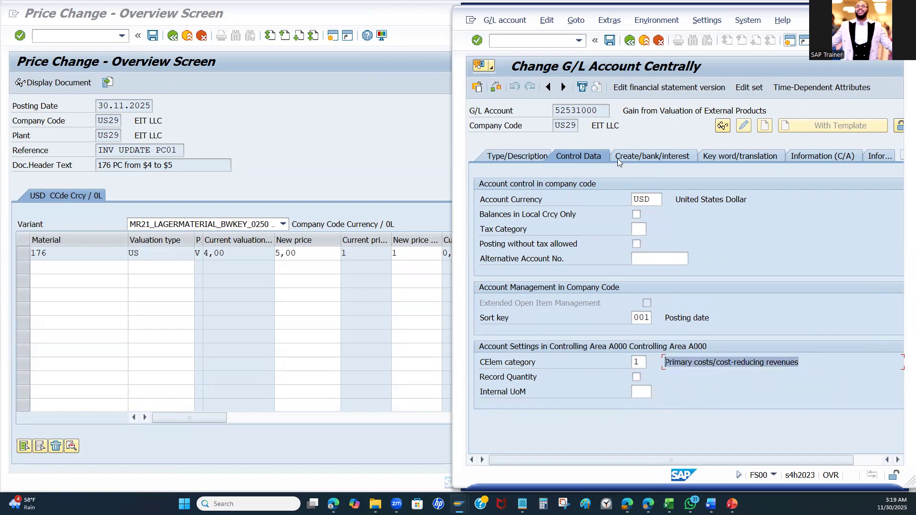
Step: Save G/L account 52531000 in company code US29 and copy its account number
{"action": "left_click", "coordinate": [611, 40]}
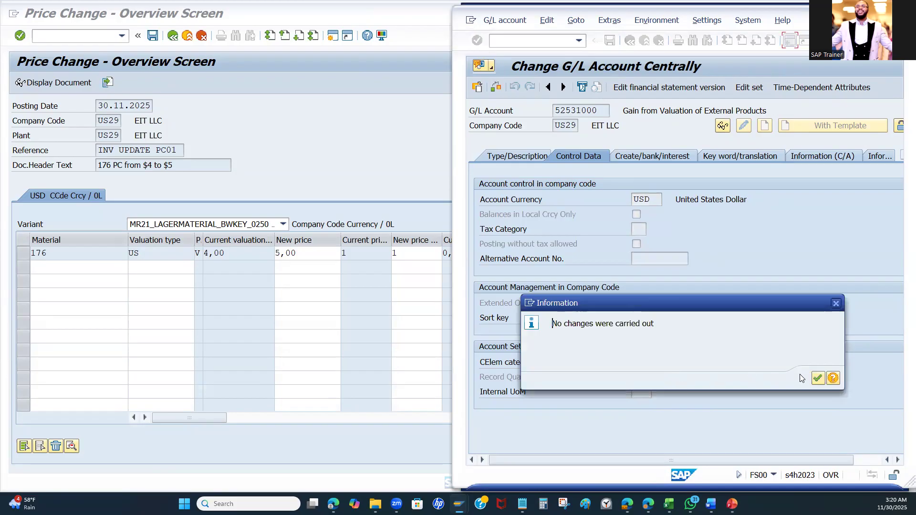
{"action": "key", "text": "Return"}
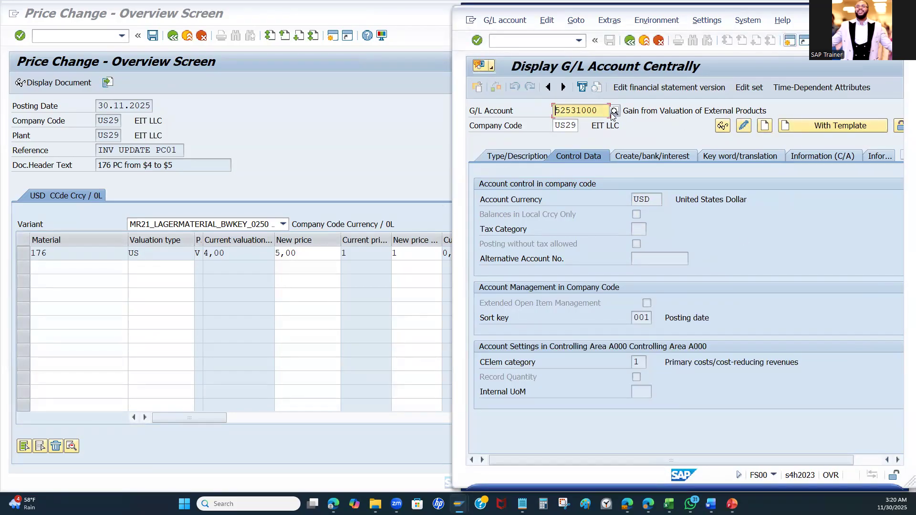
{"action": "left_click_drag", "start_coordinate": [599, 111], "coordinate": [501, 99]}
{"action": "key", "text": "ctrl+c"}
{"action": "left_click", "coordinate": [652, 112]}
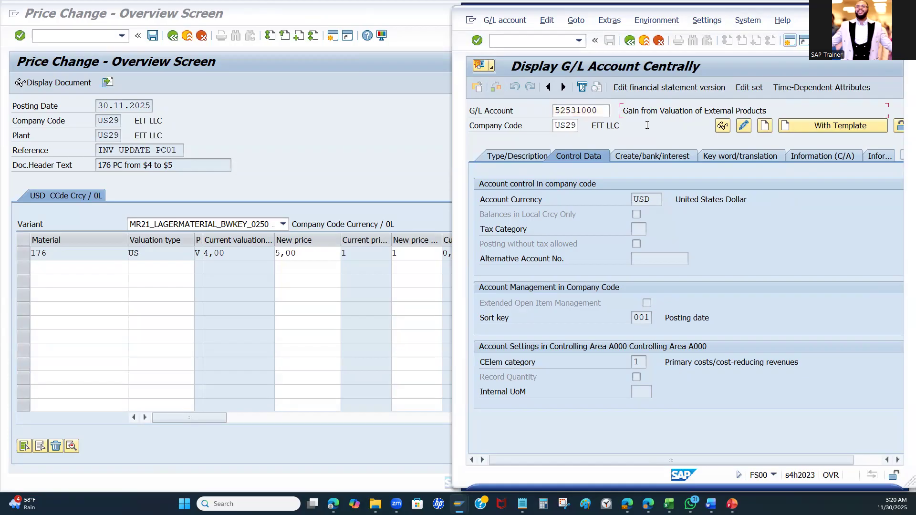
Step: Add a default account assignment entry for company code US29 with cost element 52531000, leaving order and profit center blank
{"action": "left_click", "coordinate": [459, 504]}
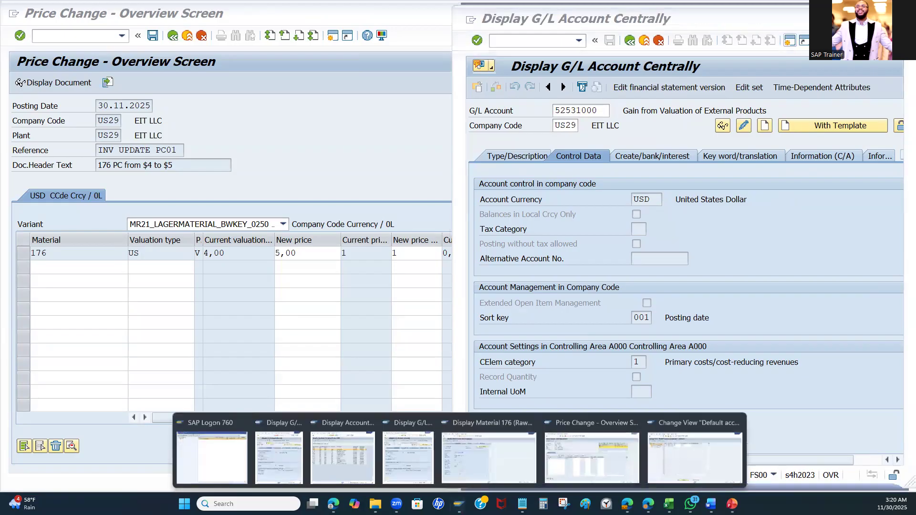
{"action": "left_click", "coordinate": [683, 452]}
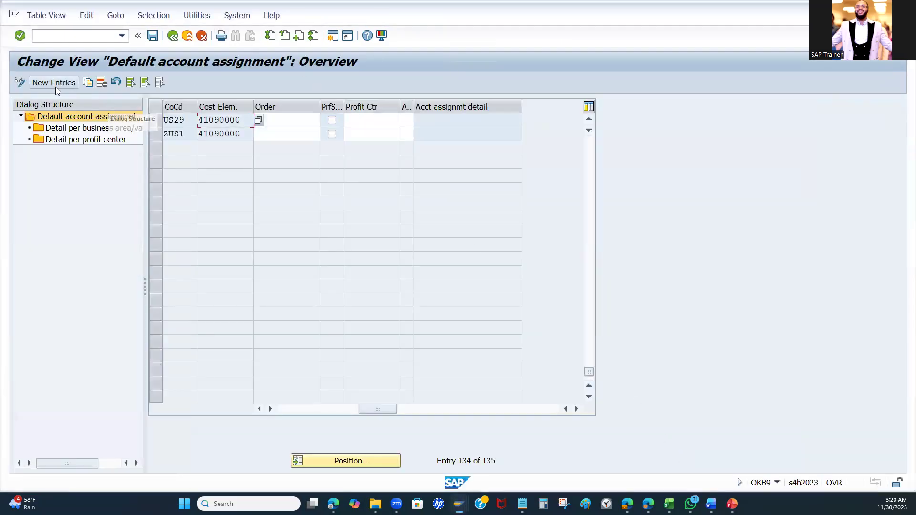
{"action": "scroll", "coordinate": [239, 188], "scroll_direction": "up", "scroll_amount": 1}
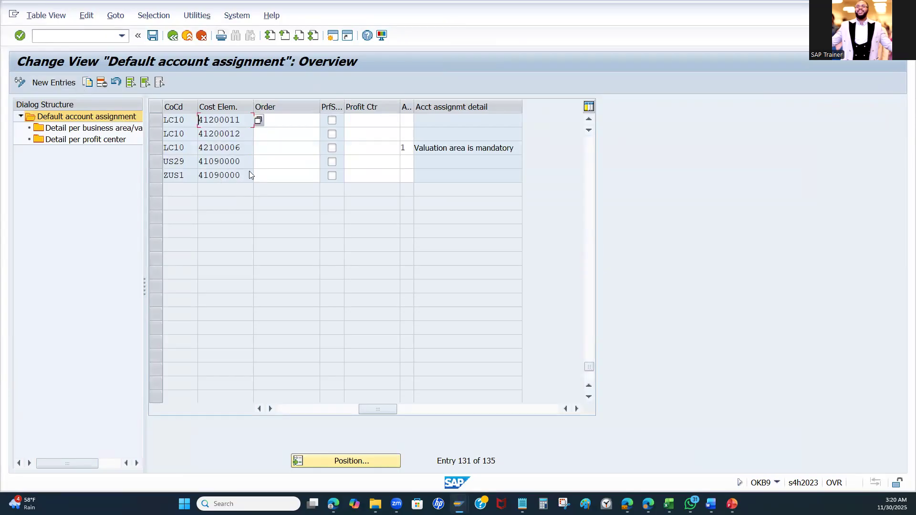
{"action": "scroll", "coordinate": [249, 170], "scroll_direction": "up", "scroll_amount": 1}
{"action": "left_click", "coordinate": [52, 82]}
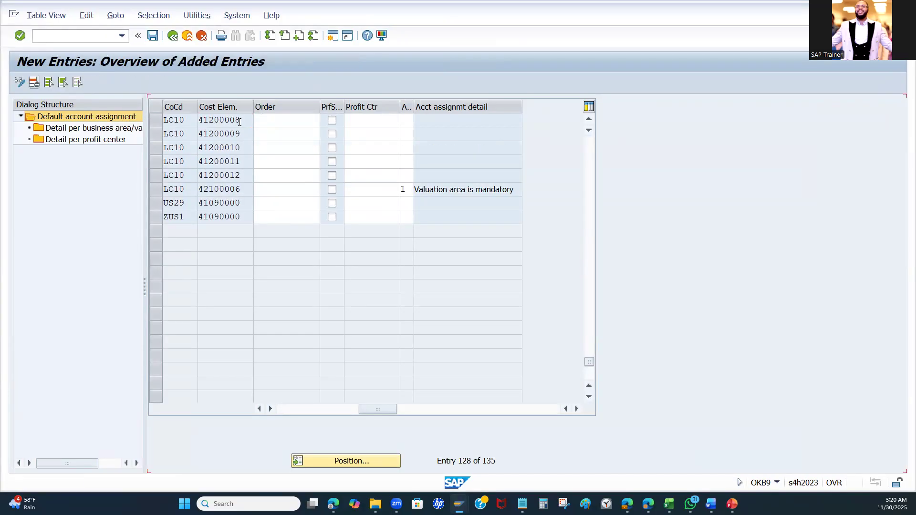
{"action": "left_click", "coordinate": [179, 120]}
{"action": "left_click", "coordinate": [185, 133]}
{"action": "left_click", "coordinate": [231, 122]}
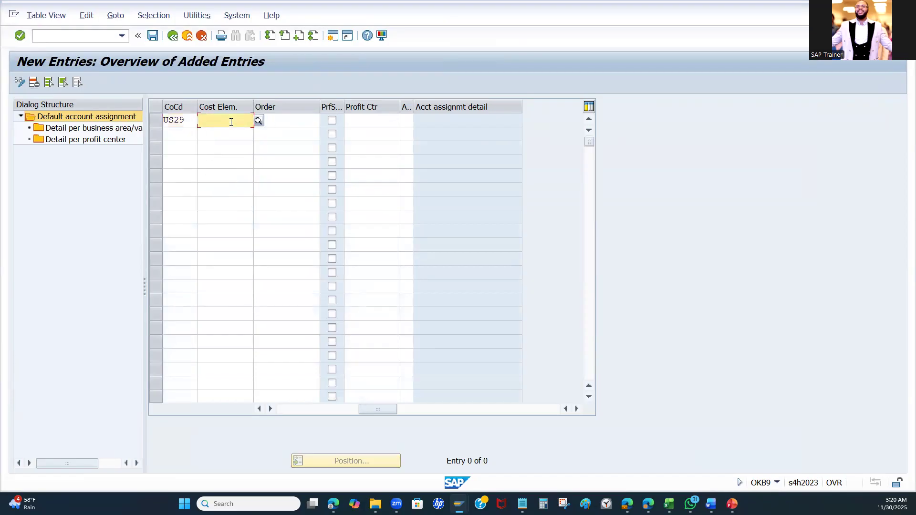
{"action": "key", "text": "ctrl+v"}
{"action": "key", "text": "Return"}
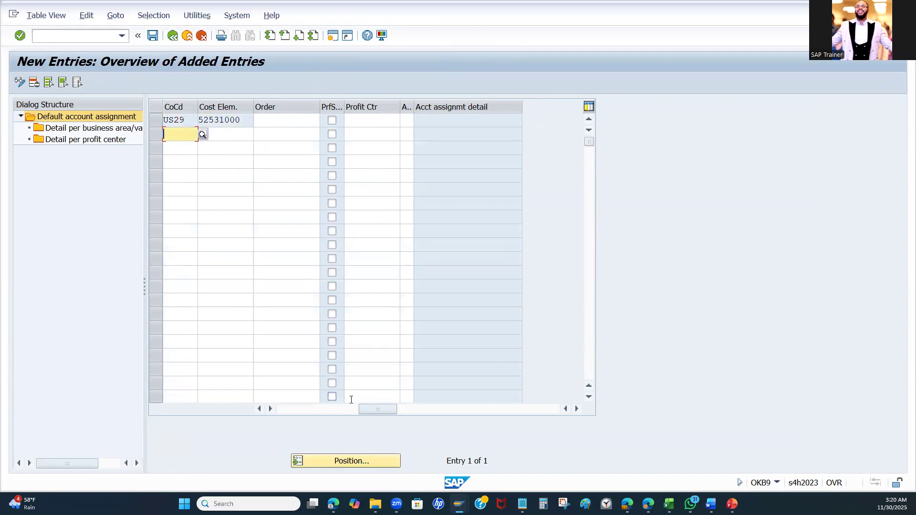
{"action": "left_click", "coordinate": [288, 118]}
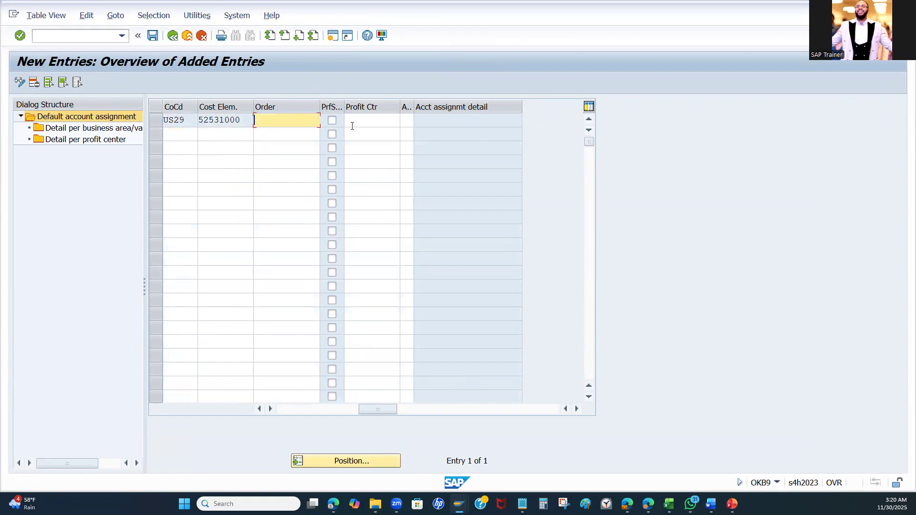
{"action": "left_click", "coordinate": [360, 120]}
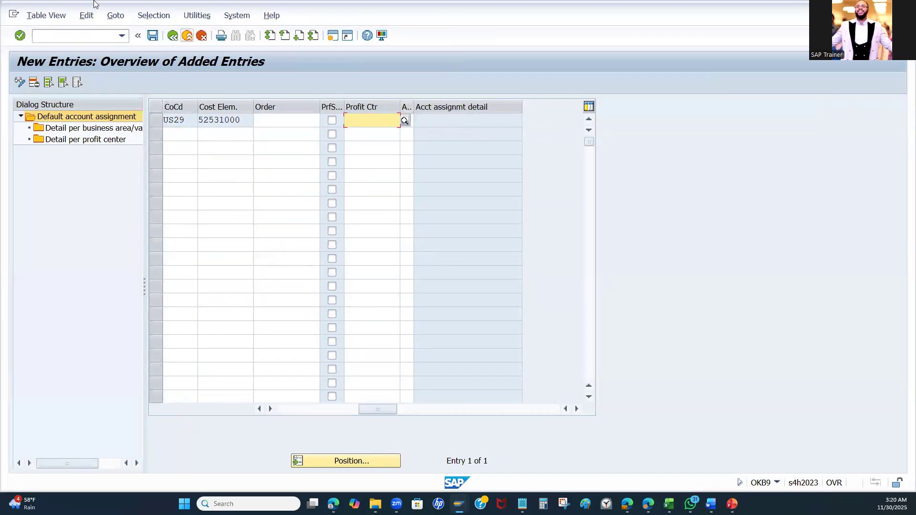
Step: Save the new default account assignment entry and list the own customizing requests with their descriptions readable
{"action": "left_click", "coordinate": [153, 35]}
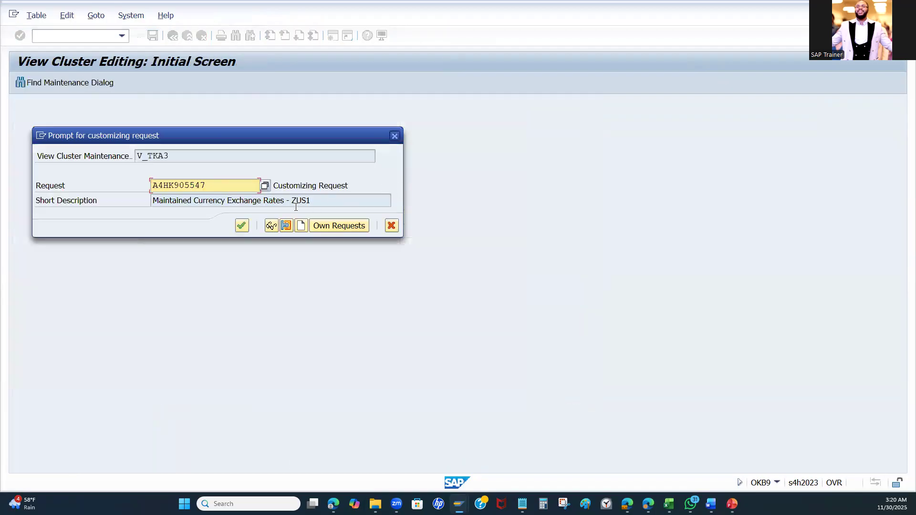
{"action": "left_click", "coordinate": [349, 226]}
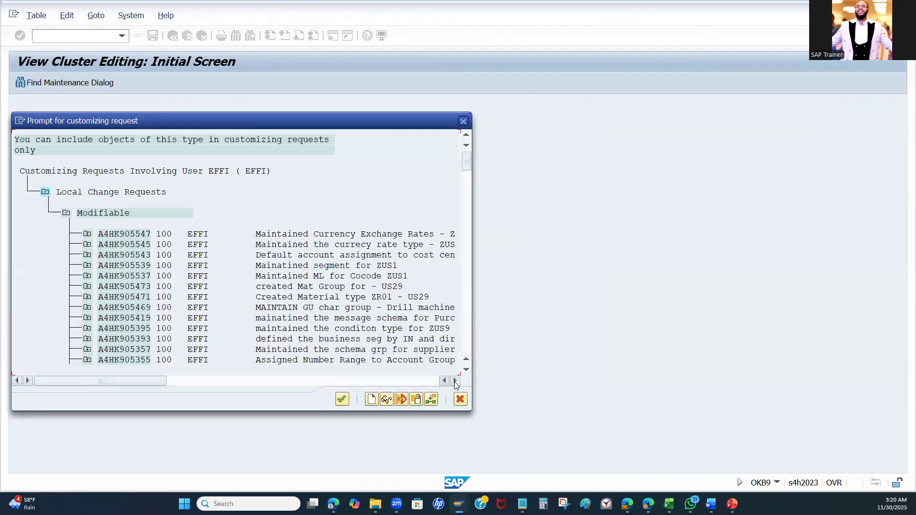
{"action": "left_click", "coordinate": [455, 382]}
{"action": "left_click", "coordinate": [455, 382]}
{"action": "left_click", "coordinate": [454, 382]}
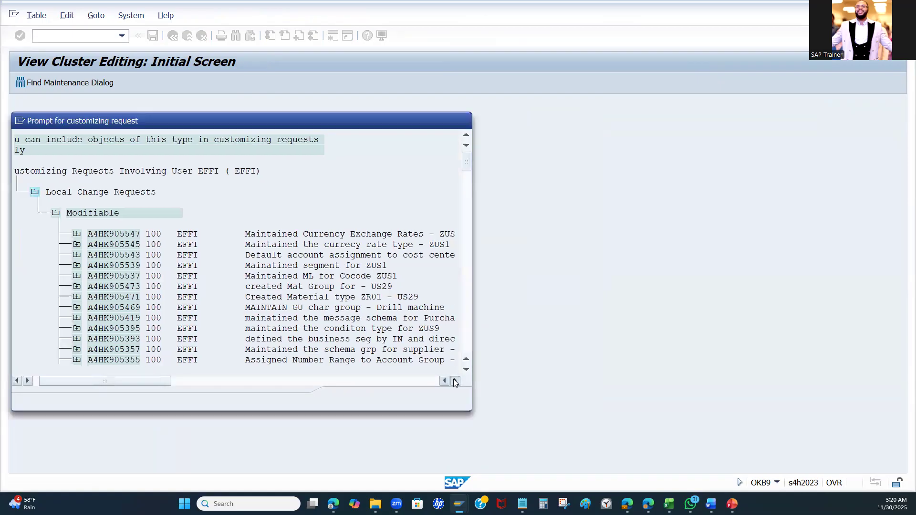
{"action": "left_click", "coordinate": [455, 382]}
{"action": "left_click", "coordinate": [455, 382]}
{"action": "left_click", "coordinate": [455, 382]}
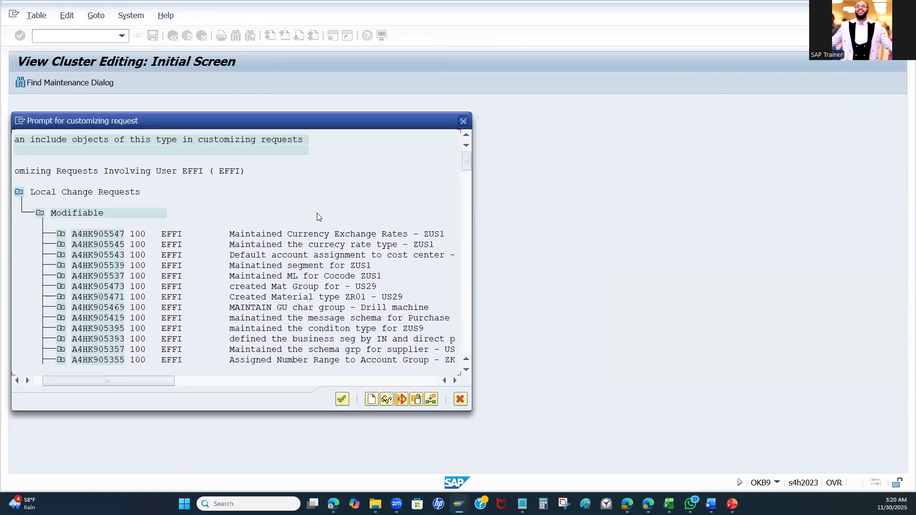
{"action": "left_click_drag", "start_coordinate": [272, 122], "coordinate": [483, 108]}
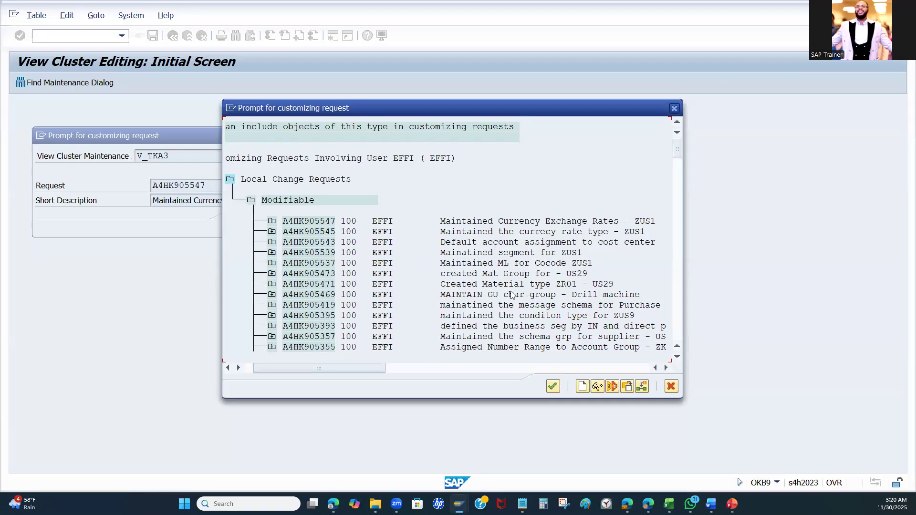
Step: Record the entry in customizing request A4HK905469, MAINTAIN GU char group - Drill machine
{"action": "left_click", "coordinate": [485, 296]}
{"action": "double_click", "coordinate": [487, 264]}
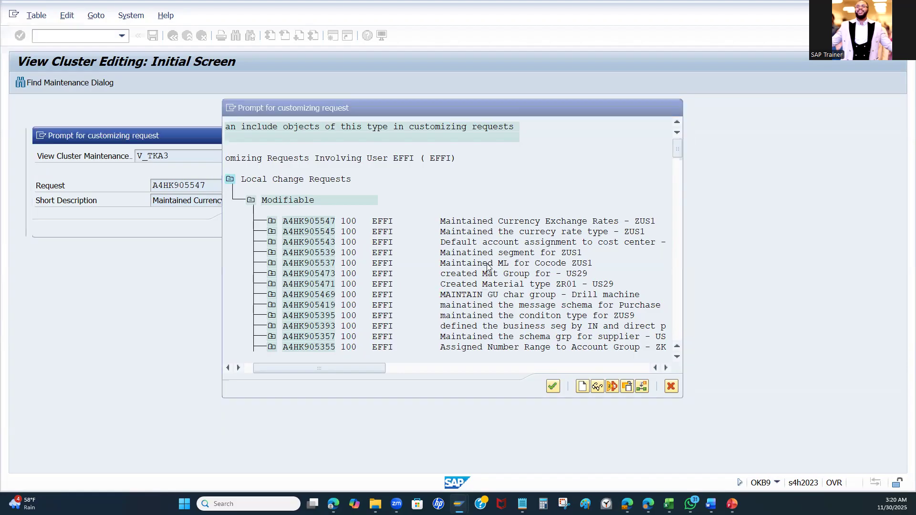
{"action": "left_click", "coordinate": [363, 230]}
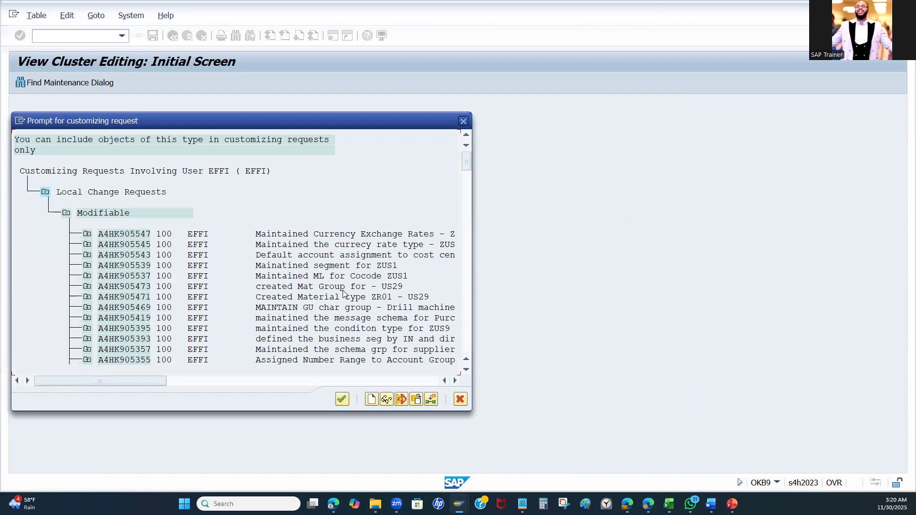
{"action": "left_click", "coordinate": [297, 308]}
{"action": "double_click", "coordinate": [306, 310]}
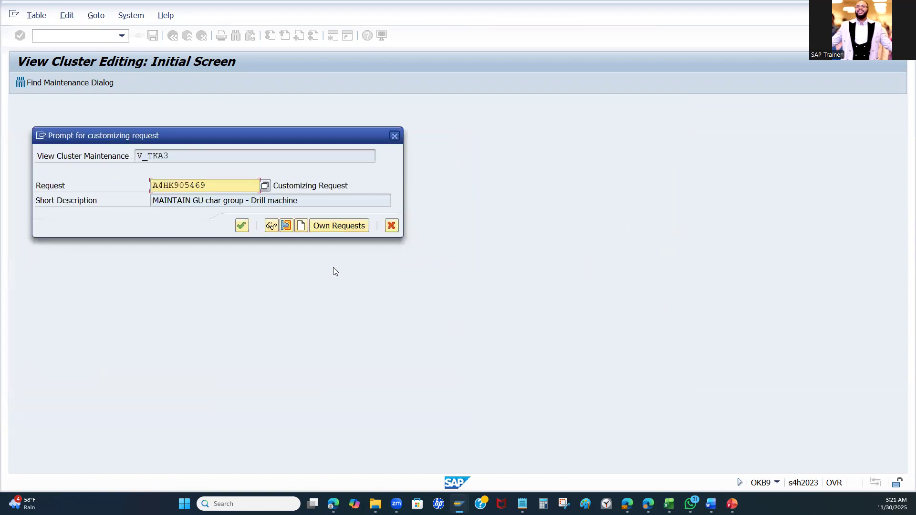
{"action": "left_click", "coordinate": [242, 226]}
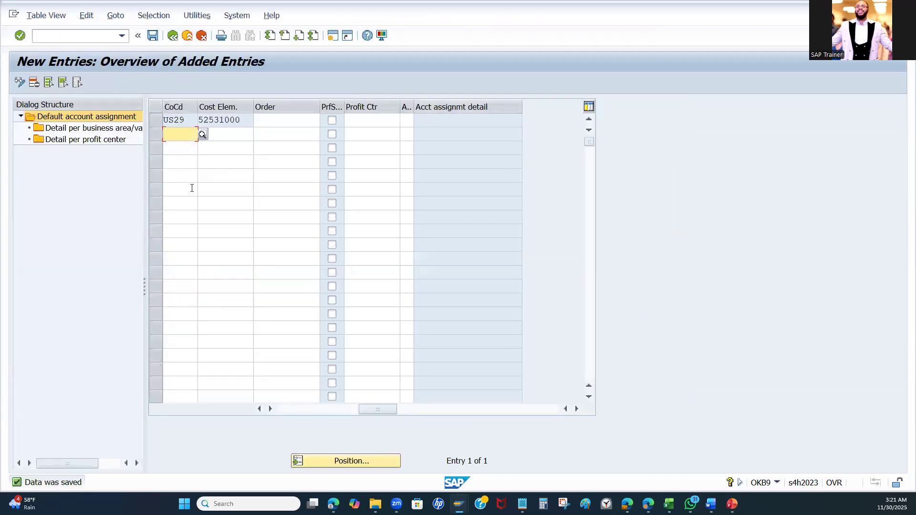
Step: Return to the default account assignment overview, position it at company code US29 and check the entry for cost element 52531000
{"action": "left_click", "coordinate": [173, 36]}
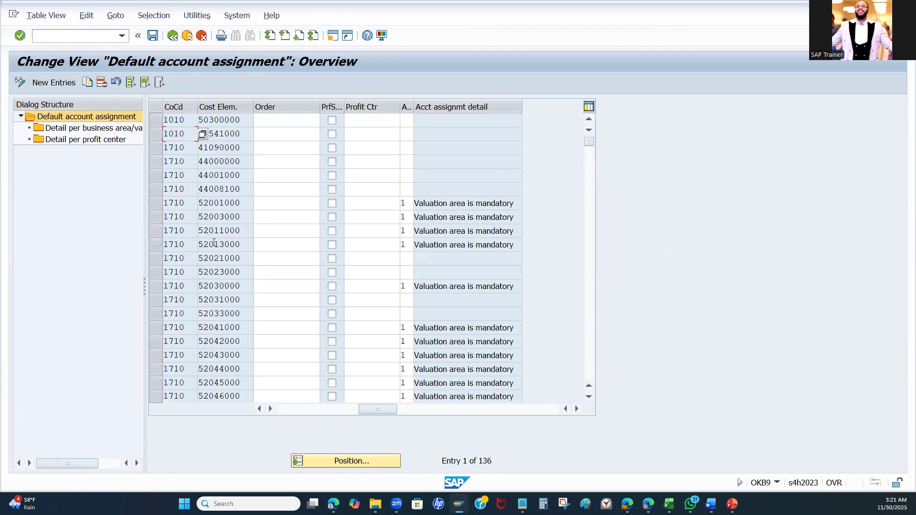
{"action": "left_click", "coordinate": [345, 462]}
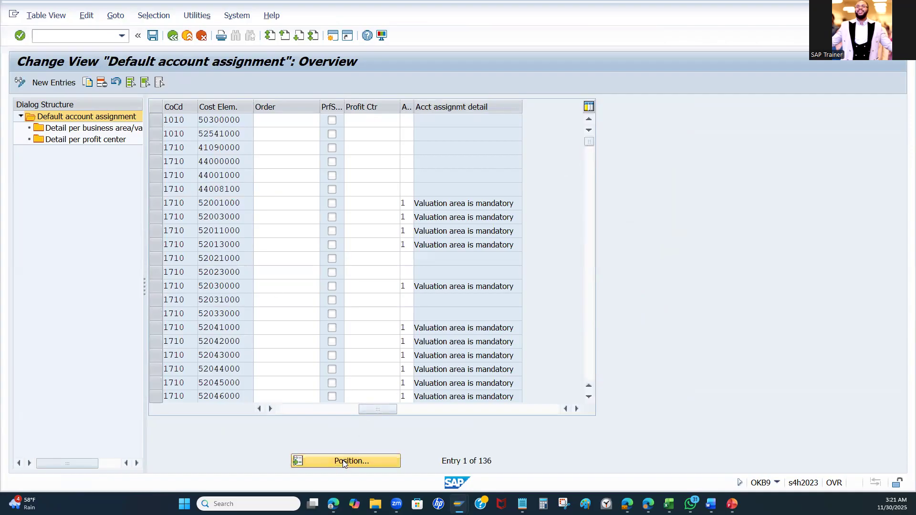
{"action": "type", "text": "sg24"}
{"action": "key", "text": "Return"}
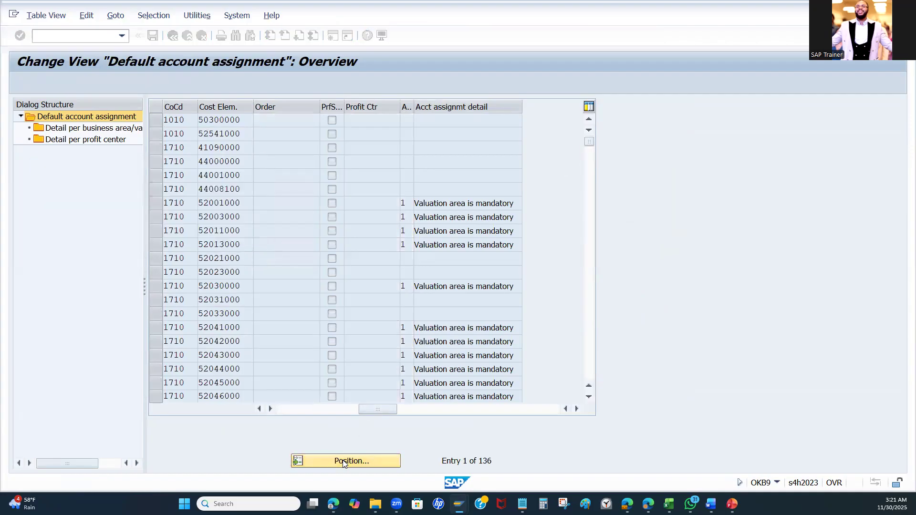
{"action": "left_click", "coordinate": [252, 135]}
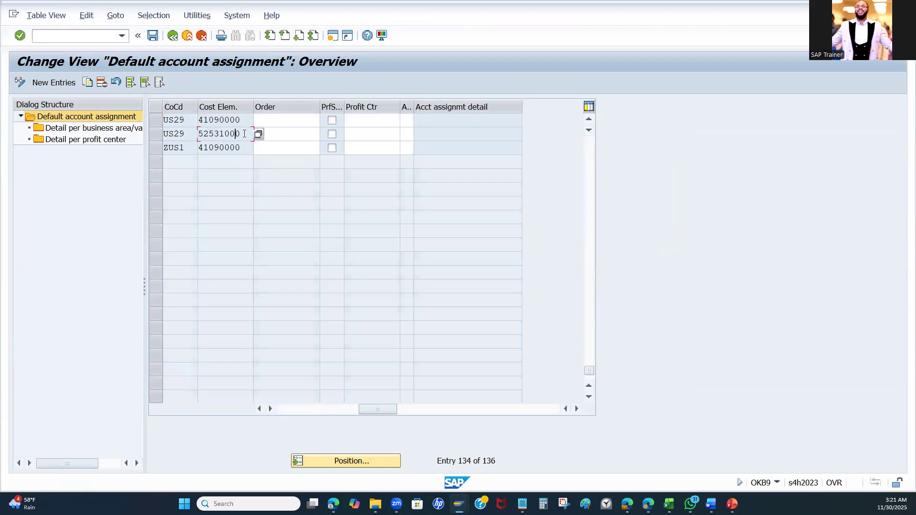
{"action": "left_click_drag", "start_coordinate": [252, 135], "coordinate": [197, 135]}
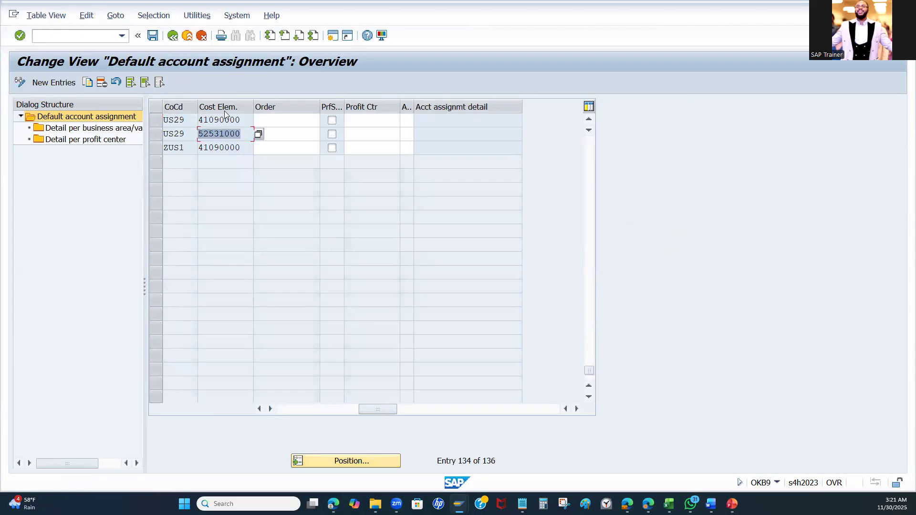
{"action": "left_click", "coordinate": [243, 134]}
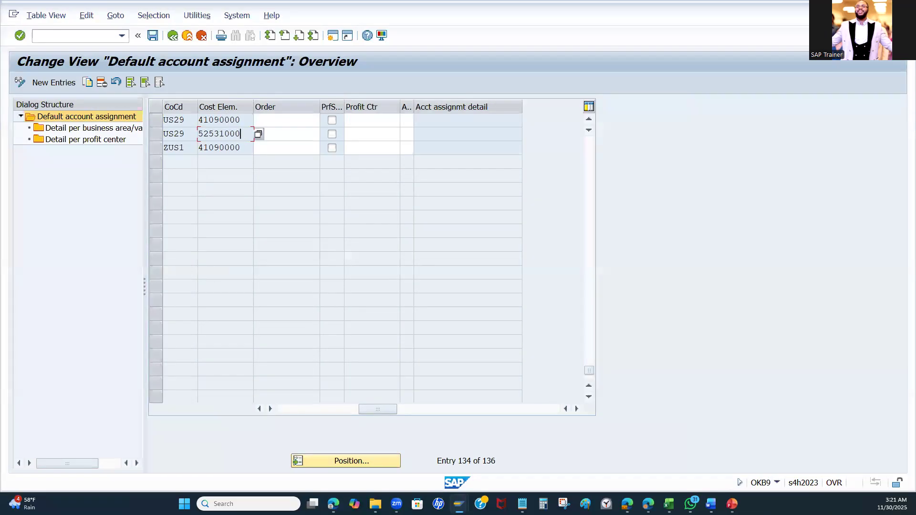
Step: Leave the default account assignment maintenance and bring the Price Change overview for material 176 to the front
{"action": "left_click", "coordinate": [201, 36]}
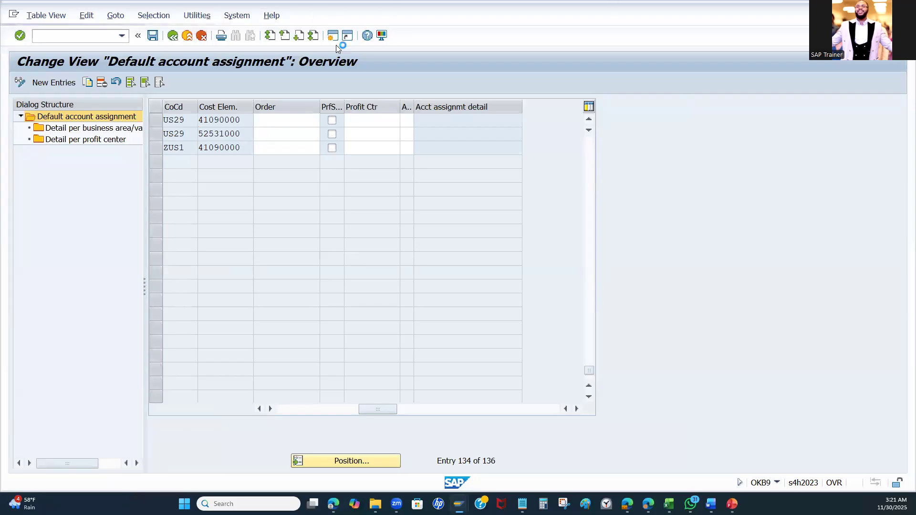
{"action": "left_click", "coordinate": [905, 3]}
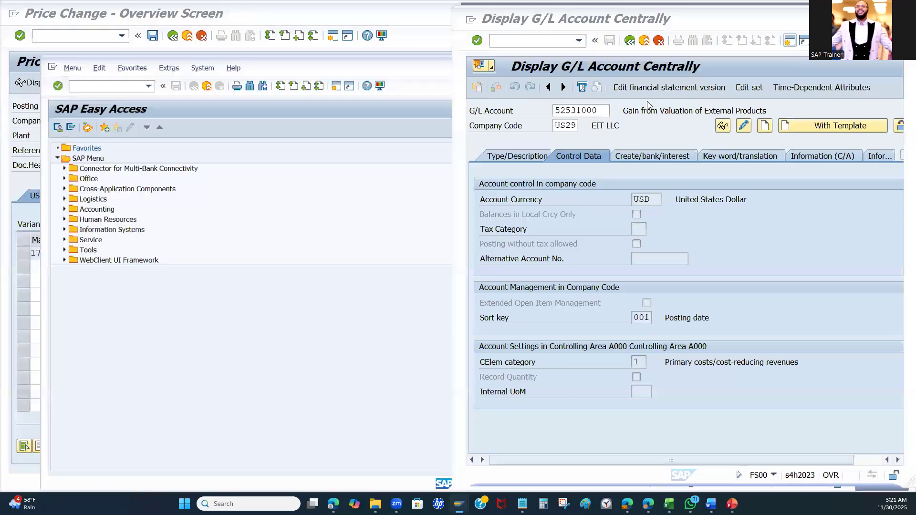
{"action": "left_click", "coordinate": [373, 141]}
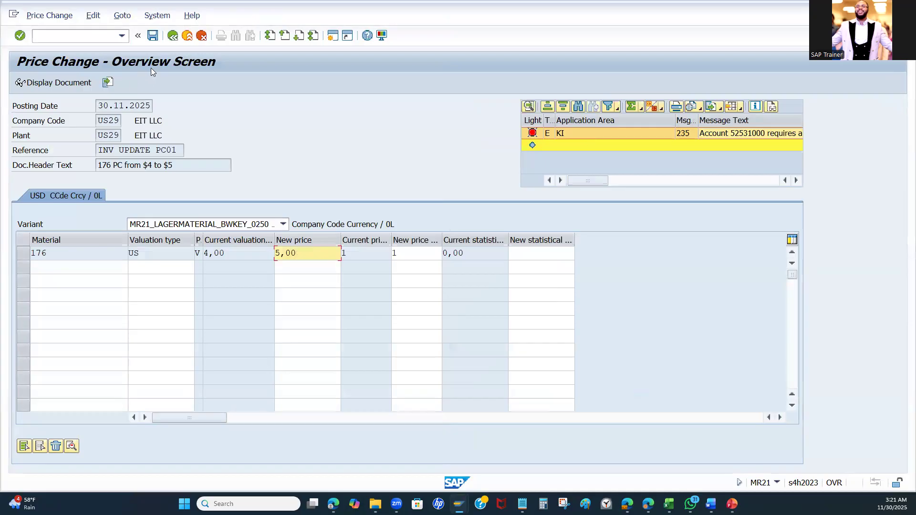
Step: Exit the pending price change without saving and restart transaction MR21
{"action": "left_click", "coordinate": [177, 37]}
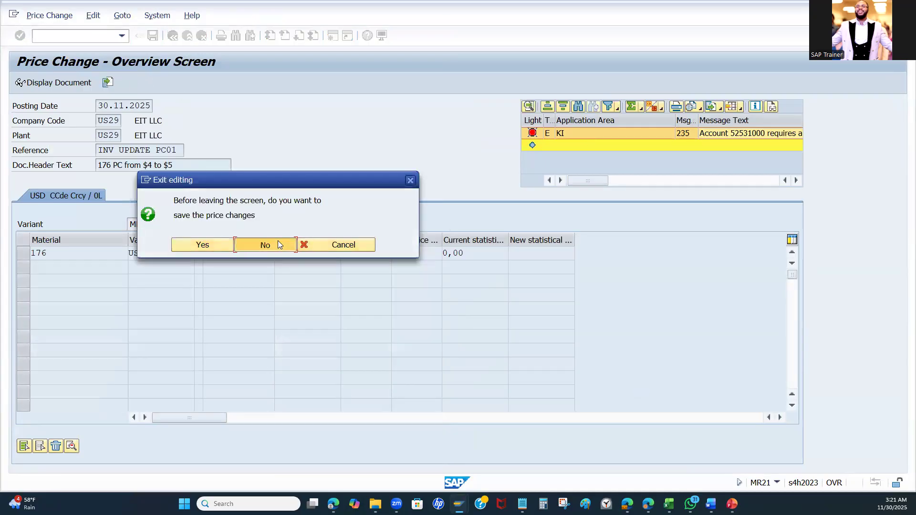
{"action": "left_click", "coordinate": [275, 242]}
{"action": "type", "text": "mr21"}
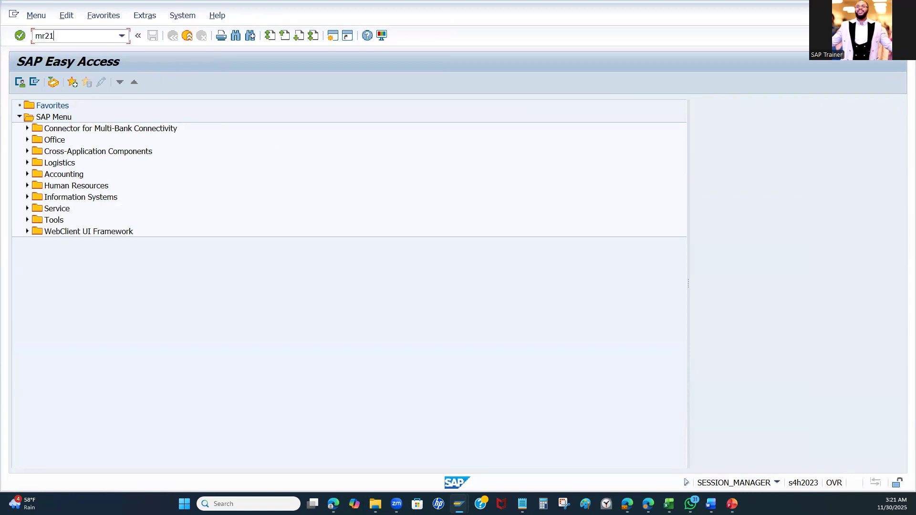
{"action": "key", "text": "Return"}
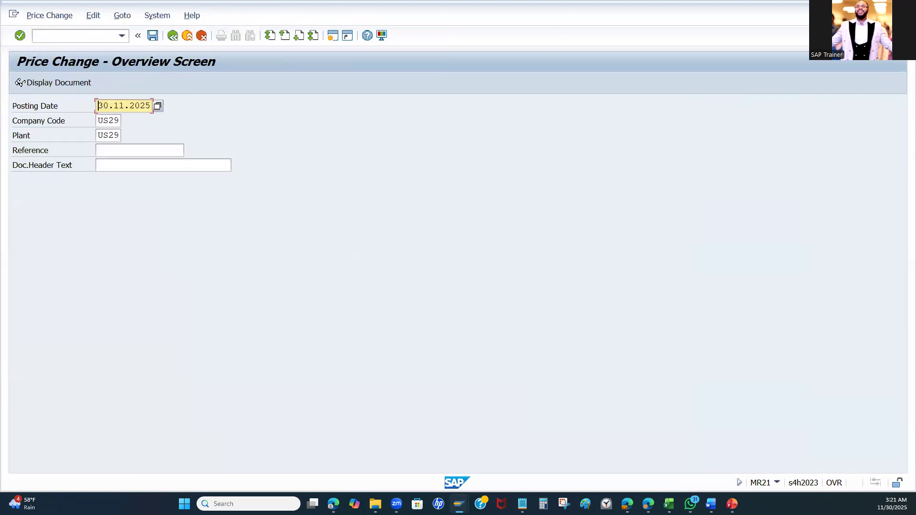
Step: Fill in the reference INV UPDATE PC01 and header text "176 PC from $4 to $5", and confirm the header data
{"action": "left_click", "coordinate": [127, 151]}
{"action": "type", "text": "INV UPDATE PC01"}
{"action": "left_click", "coordinate": [126, 162]}
{"action": "left_click", "coordinate": [120, 176]}
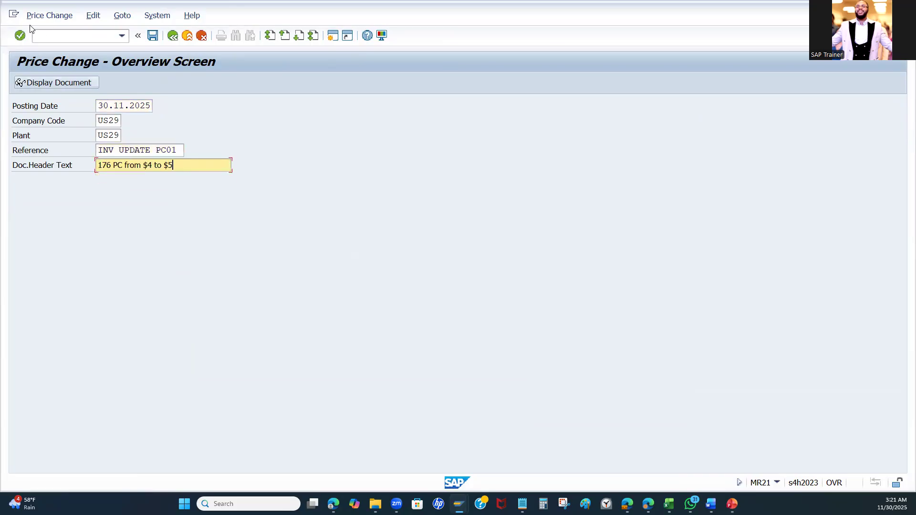
{"action": "left_click", "coordinate": [19, 35]}
Step: Try to save a new price of 5 USD for material 176 with valuation type US
{"action": "type", "text": "1"}
{"action": "left_click", "coordinate": [80, 265]}
{"action": "left_click", "coordinate": [160, 258]}
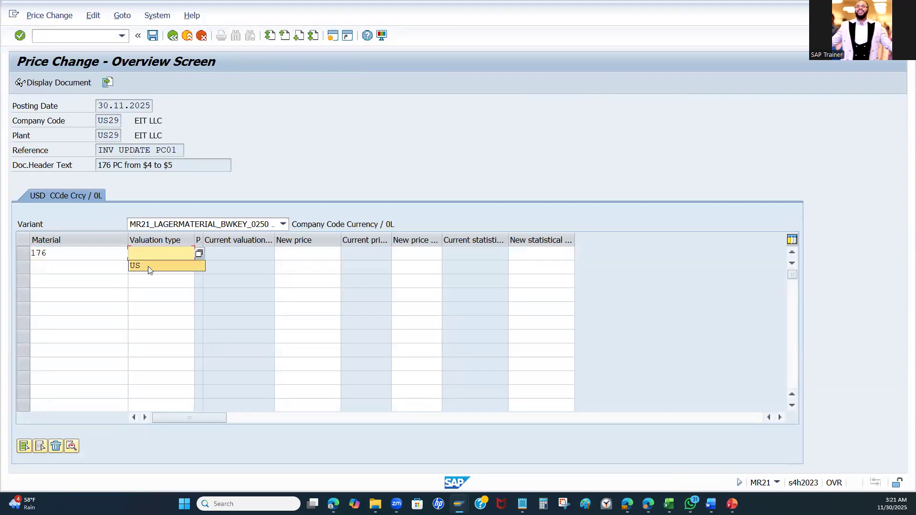
{"action": "left_click", "coordinate": [149, 266]}
{"action": "key", "text": "Return"}
{"action": "left_click", "coordinate": [306, 253]}
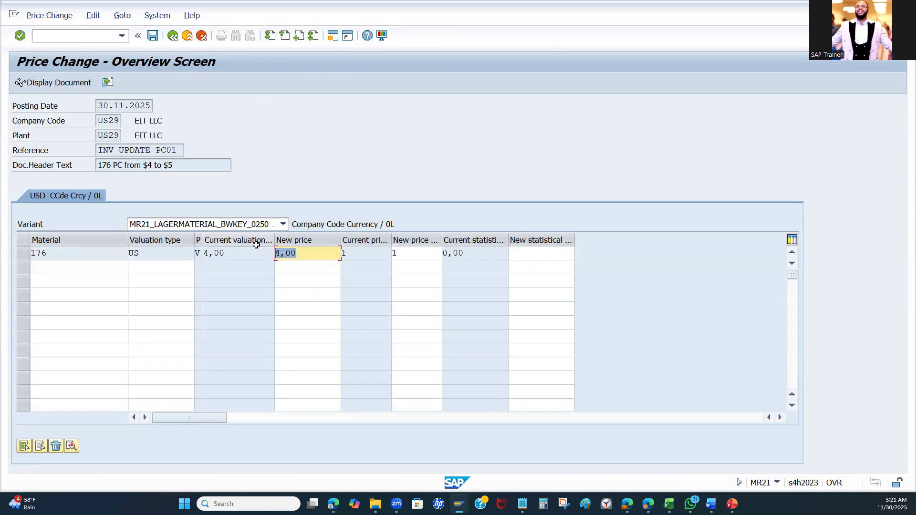
{"action": "type", "text": "5"}
{"action": "key", "text": "Return"}
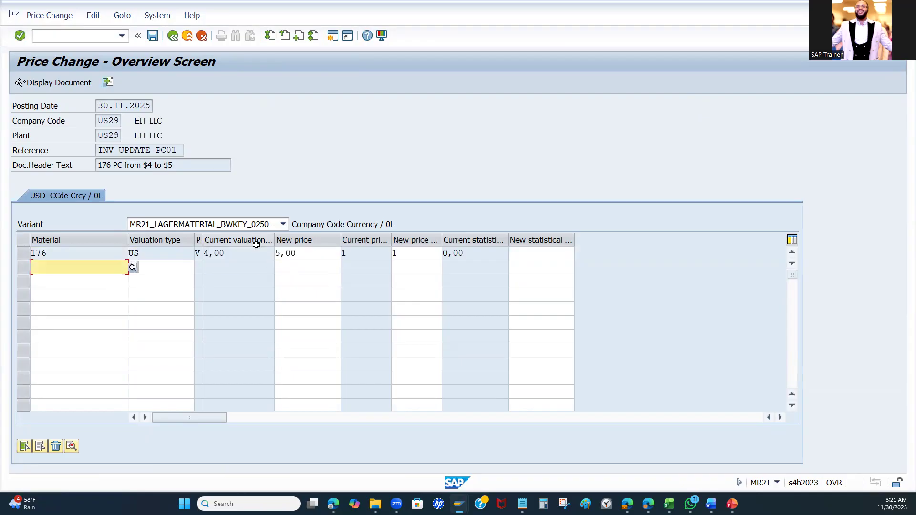
{"action": "left_click", "coordinate": [157, 40]}
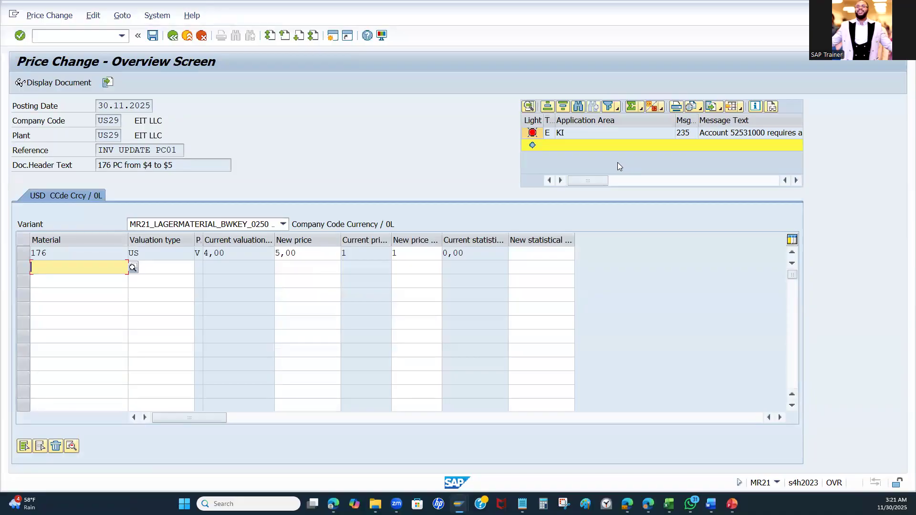
Step: Read the full text of the error message about account 52531000 in the message log
{"action": "left_click", "coordinate": [793, 181]}
{"action": "left_click", "coordinate": [793, 181]}
{"action": "left_click", "coordinate": [793, 181]}
{"action": "left_click_drag", "start_coordinate": [775, 180], "coordinate": [617, 171]}
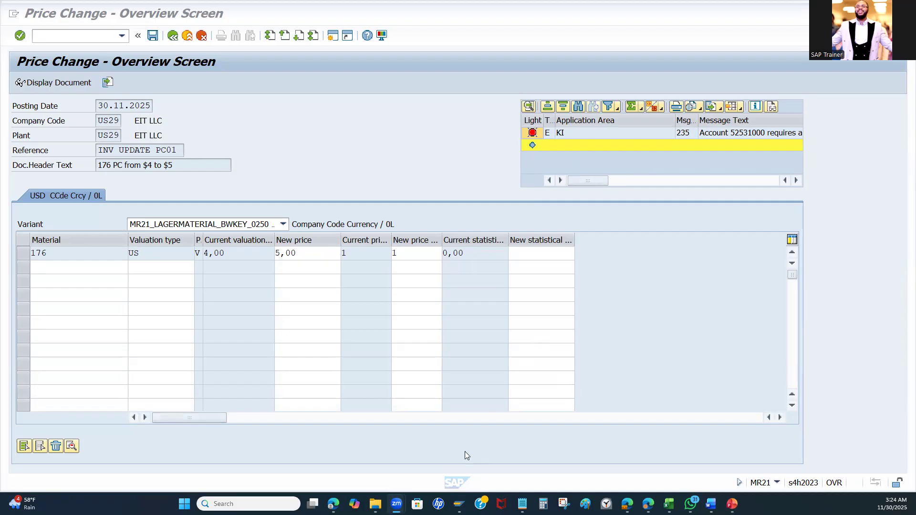
Step: In the default account assignment overview, assign cost center ZUS29-ROH1 to US29 cost element 52531000 and save it under the proposed customizing request
{"action": "mouse_move", "coordinate": [459, 504]}
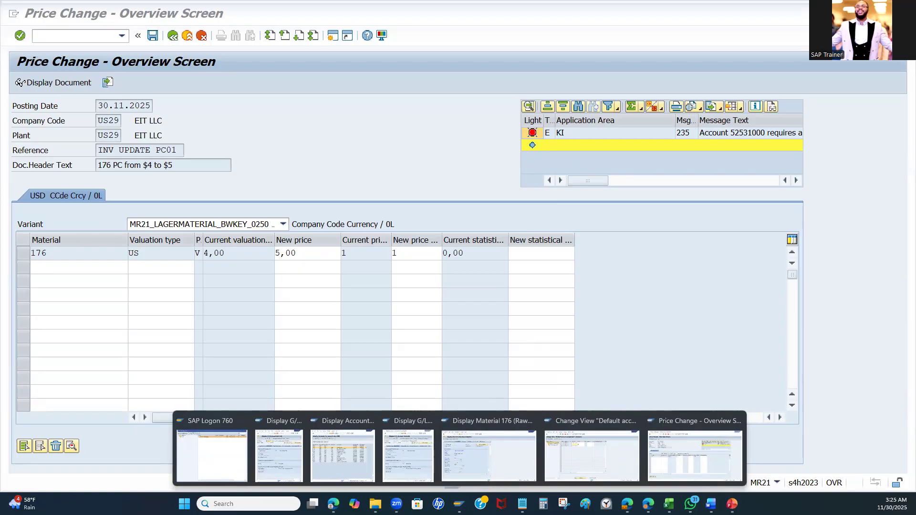
{"action": "left_click", "coordinate": [585, 452]}
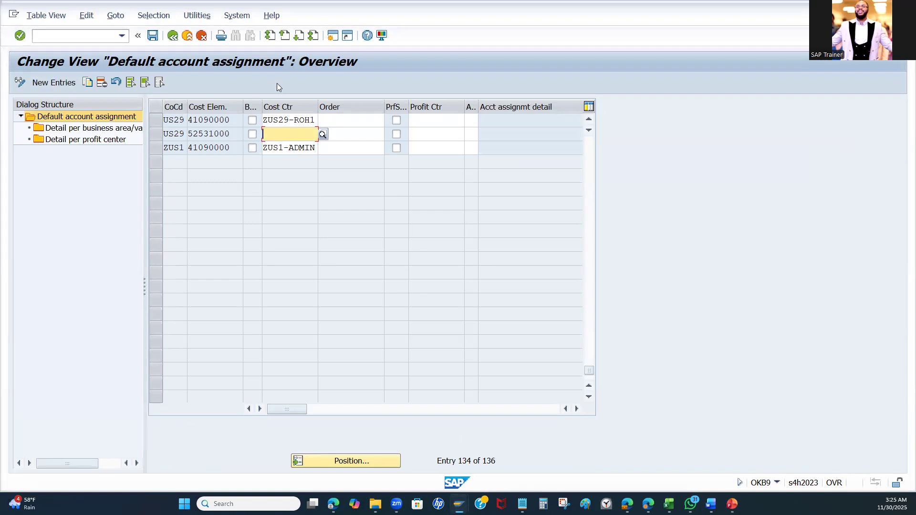
{"action": "left_click", "coordinate": [324, 135]}
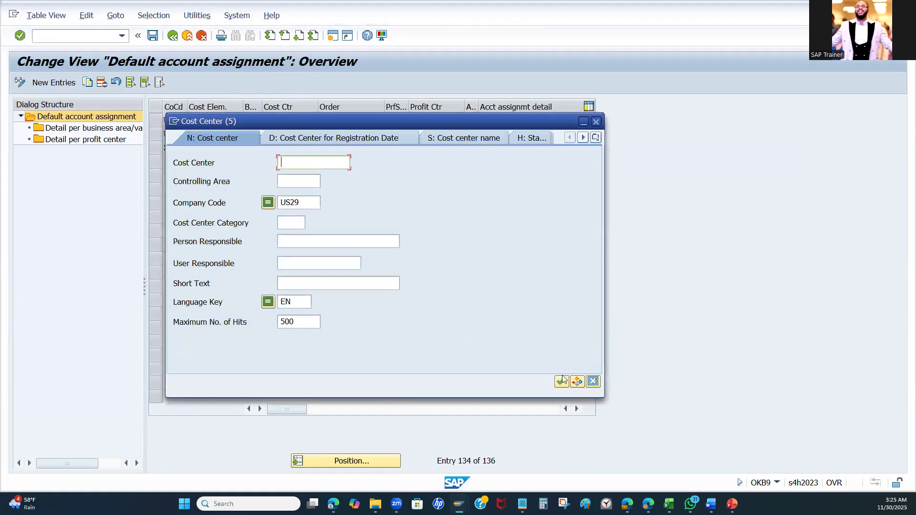
{"action": "left_click", "coordinate": [562, 381]}
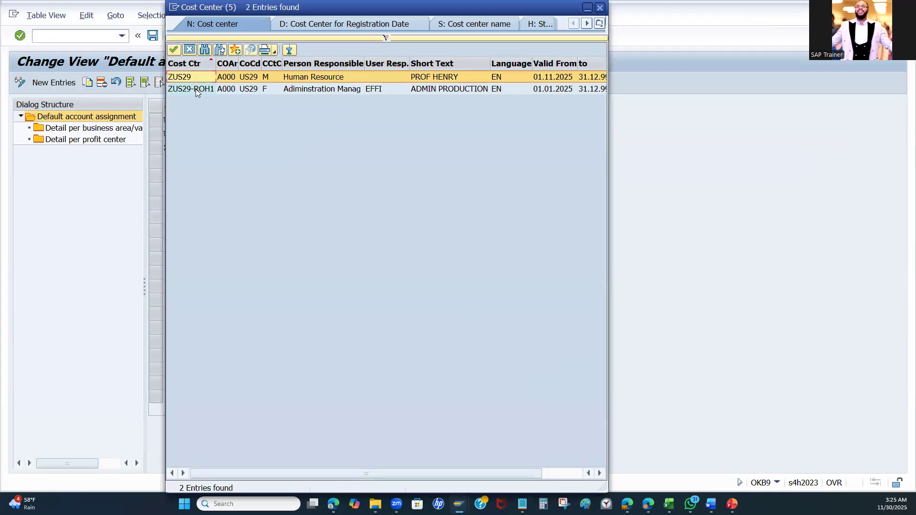
{"action": "left_click", "coordinate": [196, 89]}
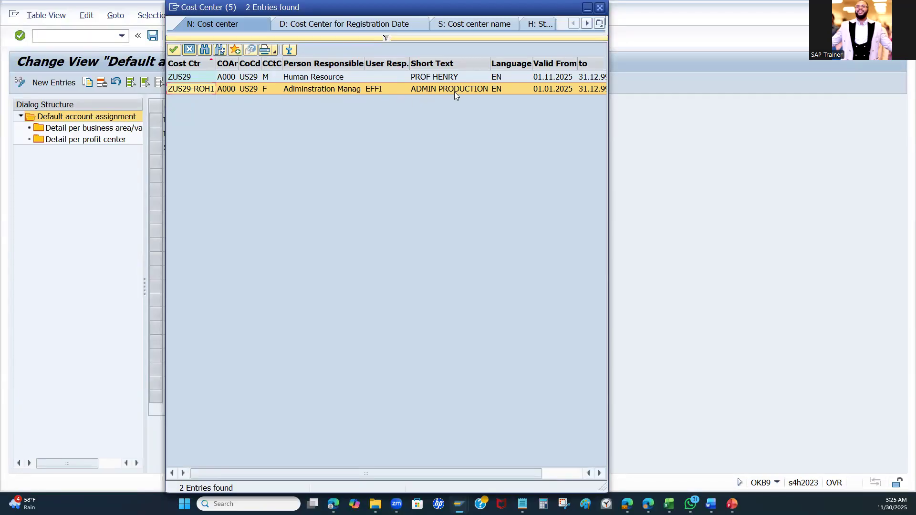
{"action": "double_click", "coordinate": [326, 88]}
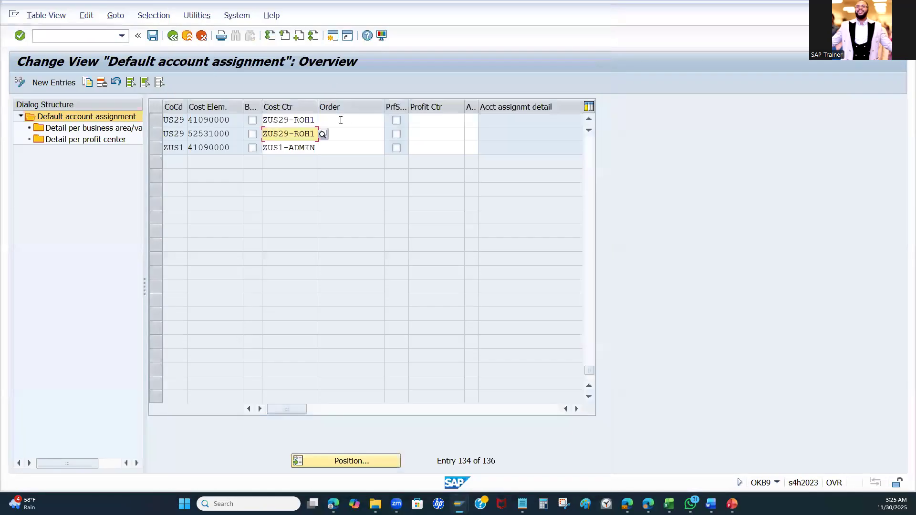
{"action": "left_click", "coordinate": [152, 36]}
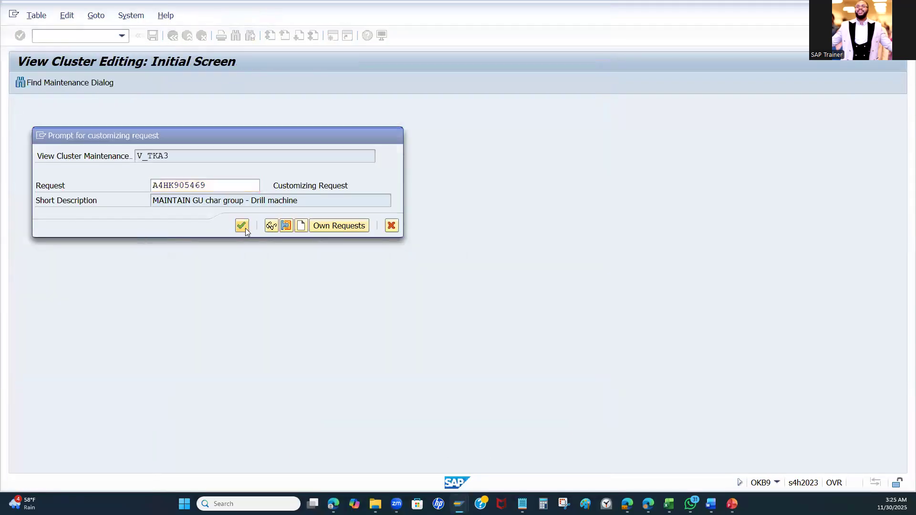
{"action": "left_click", "coordinate": [242, 225]}
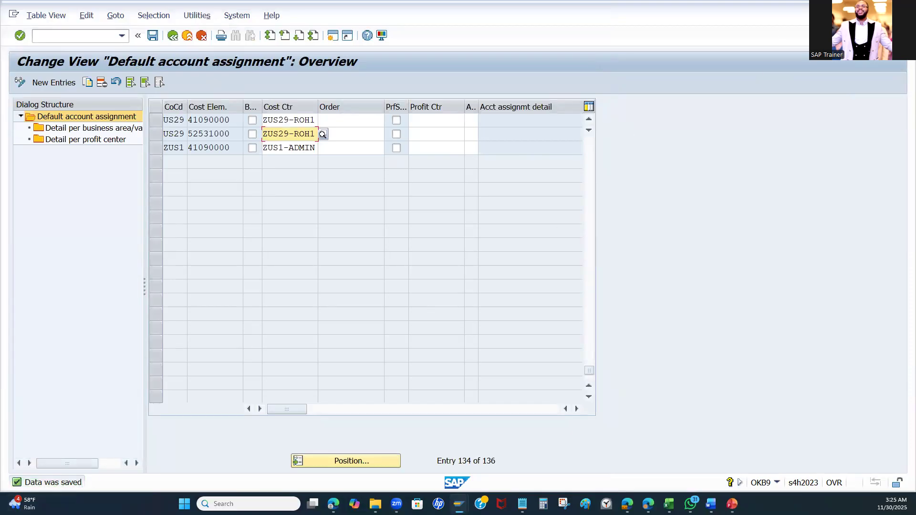
Step: Return to the Price Change session and restart transaction MR21, discarding the pending entry
{"action": "left_click", "coordinate": [858, 4]}
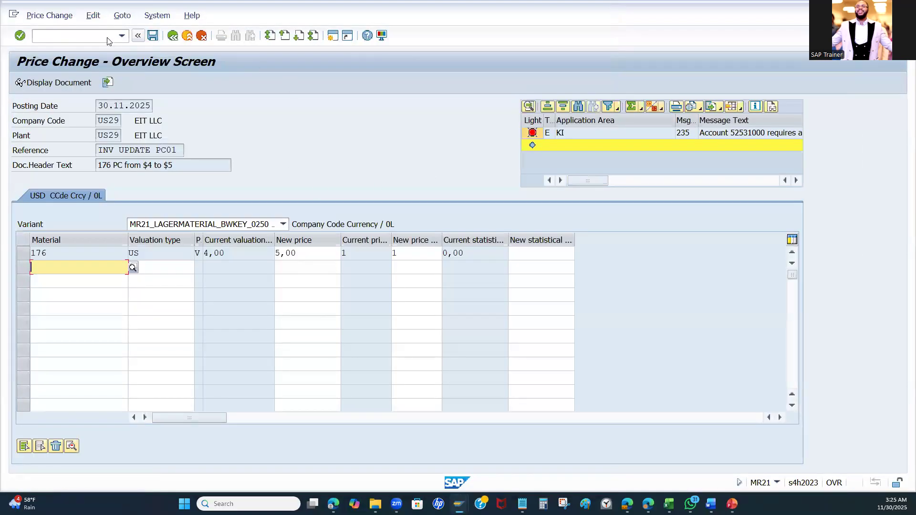
{"action": "left_click", "coordinate": [94, 41]}
{"action": "type", "text": "/nmr2"}
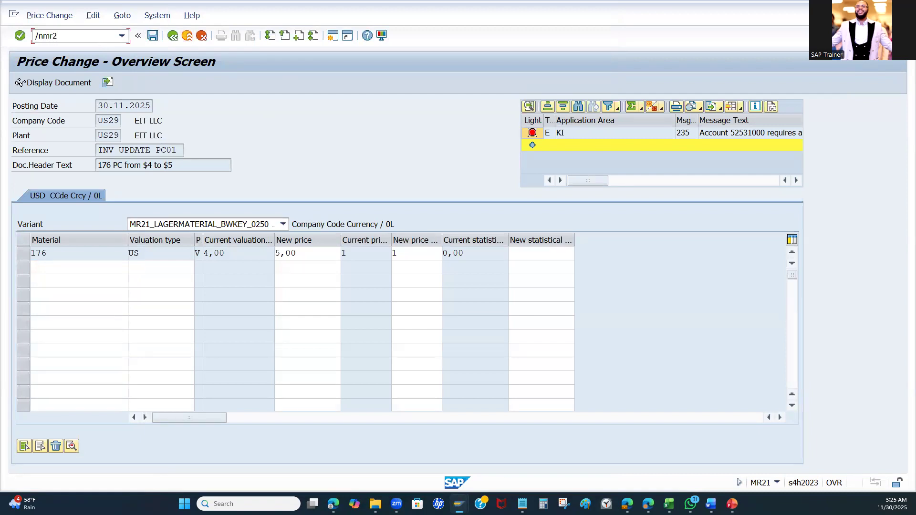
{"action": "key", "text": "Return"}
Step: Set the reference to INV UPDATE PC01 and the header text to "176 PC from $4 to $5", and confirm the header data
{"action": "left_click", "coordinate": [126, 153]}
{"action": "left_click", "coordinate": [119, 162]}
{"action": "left_click", "coordinate": [119, 164]}
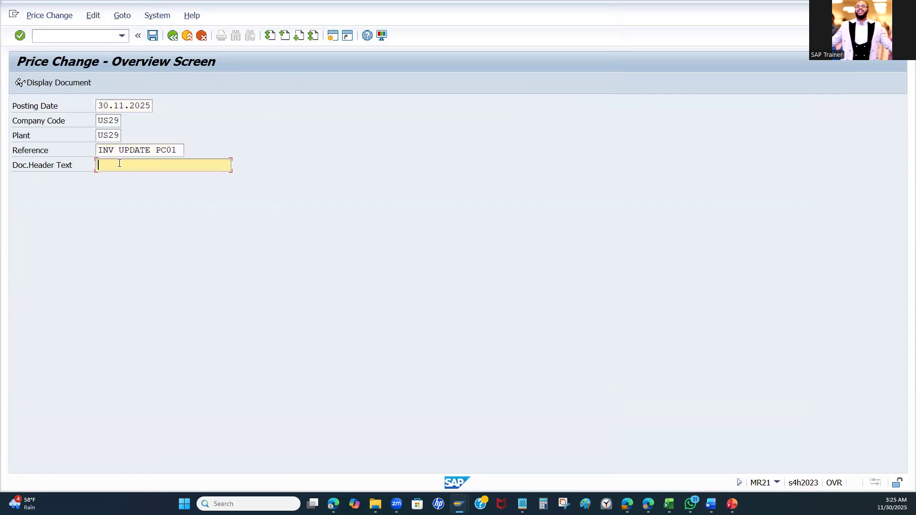
{"action": "left_click", "coordinate": [117, 177]}
{"action": "key", "text": "Return"}
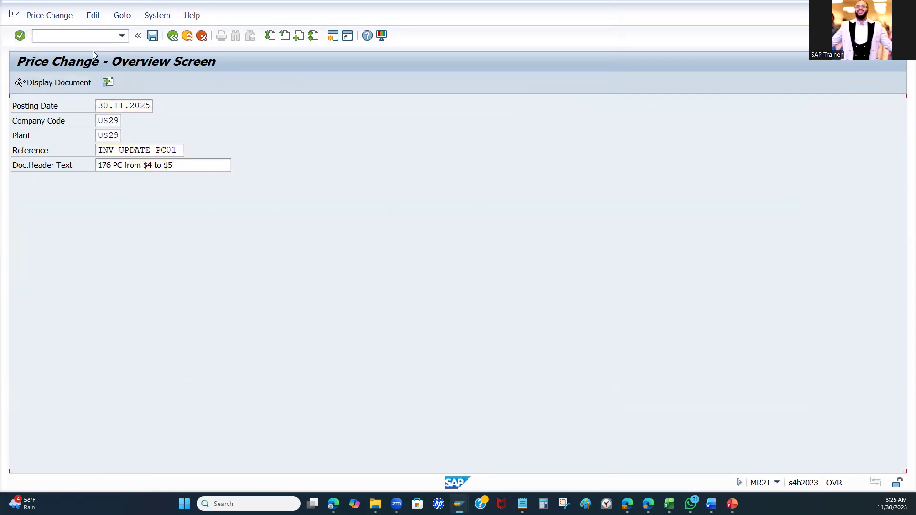
Step: Enter material 176 with valuation type US, set its new price to 5 USD and save the price change
{"action": "left_click", "coordinate": [71, 253]}
{"action": "left_click", "coordinate": [69, 265]}
{"action": "left_click", "coordinate": [160, 253]}
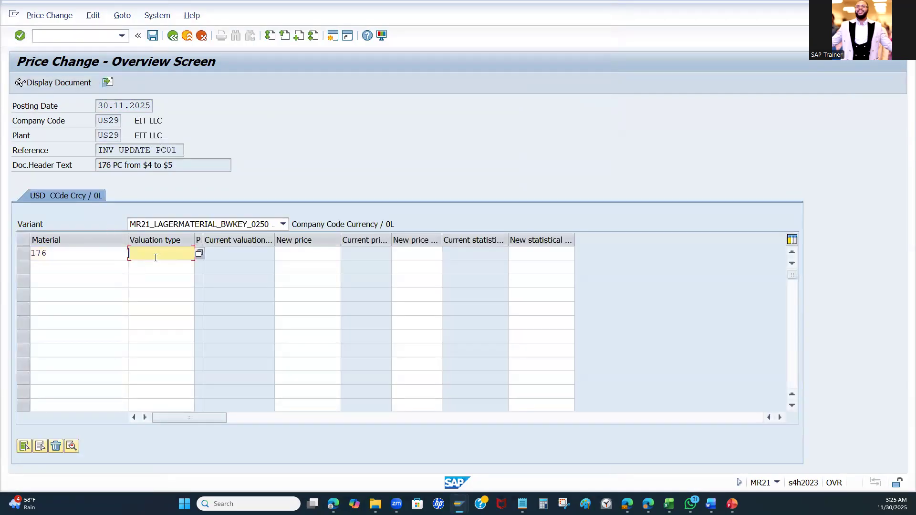
{"action": "type", "text": "US"}
{"action": "key", "text": "Return"}
{"action": "type", "text": "5"}
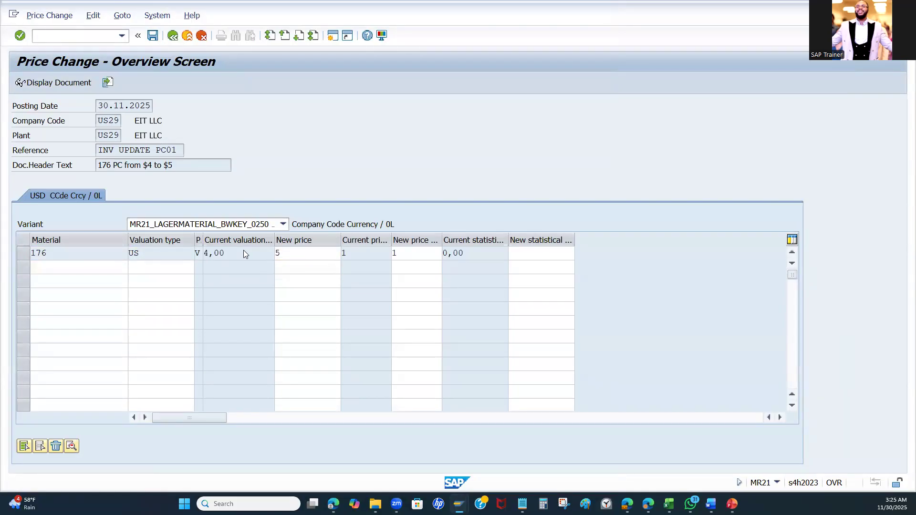
{"action": "key", "text": "Return"}
{"action": "left_click", "coordinate": [152, 36]}
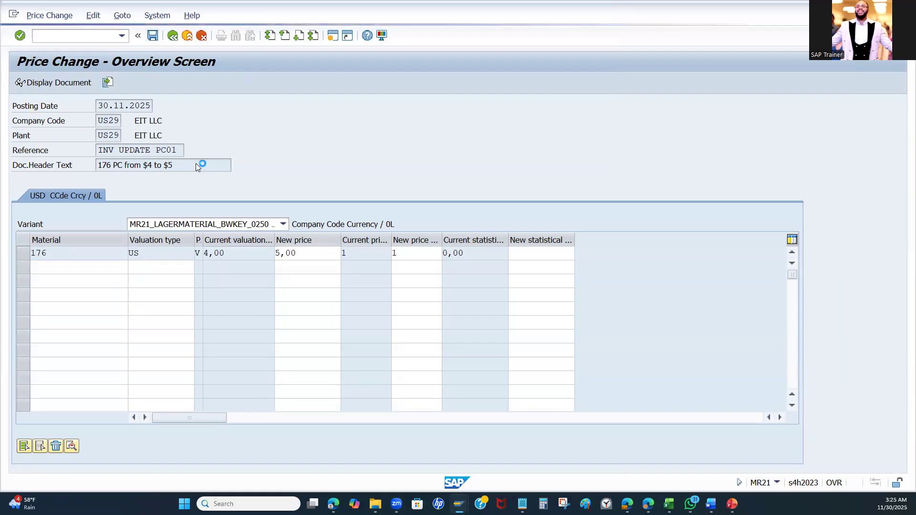